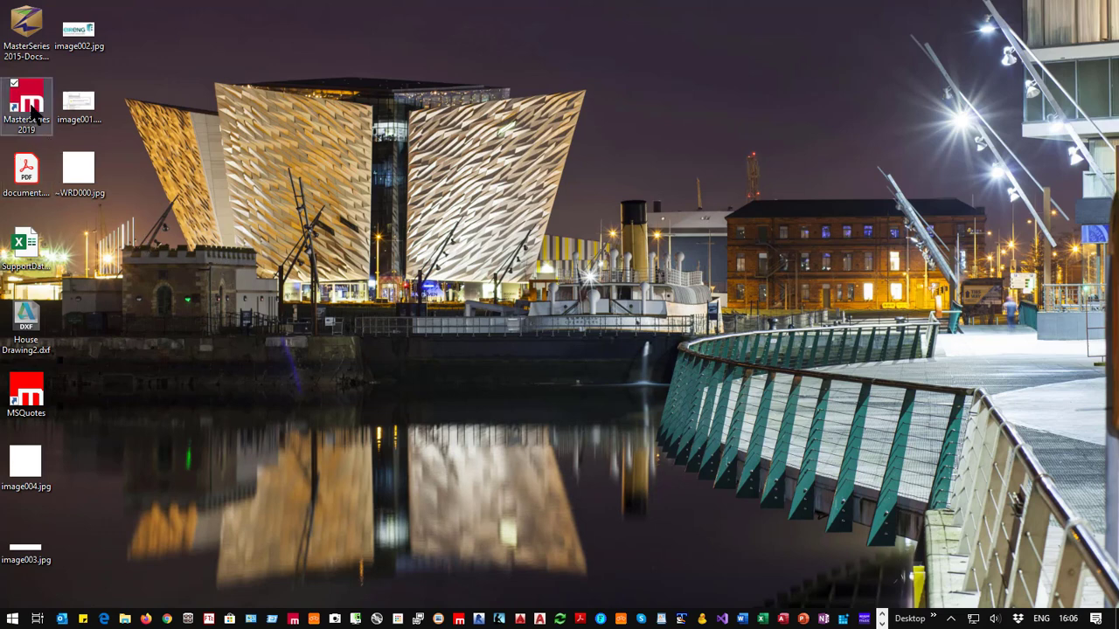
Launch MasterSeries 2019 and log on to the licence.
double_click(32, 118)
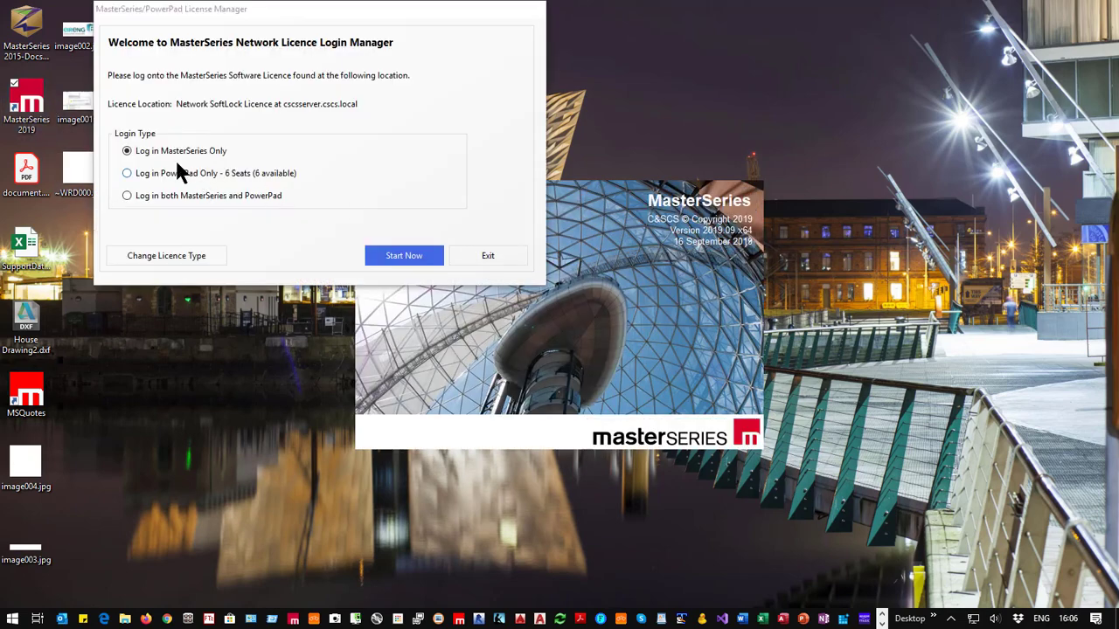
click(161, 173)
click(408, 262)
Create a new Concrete Beams file named Ex1.
click(260, 469)
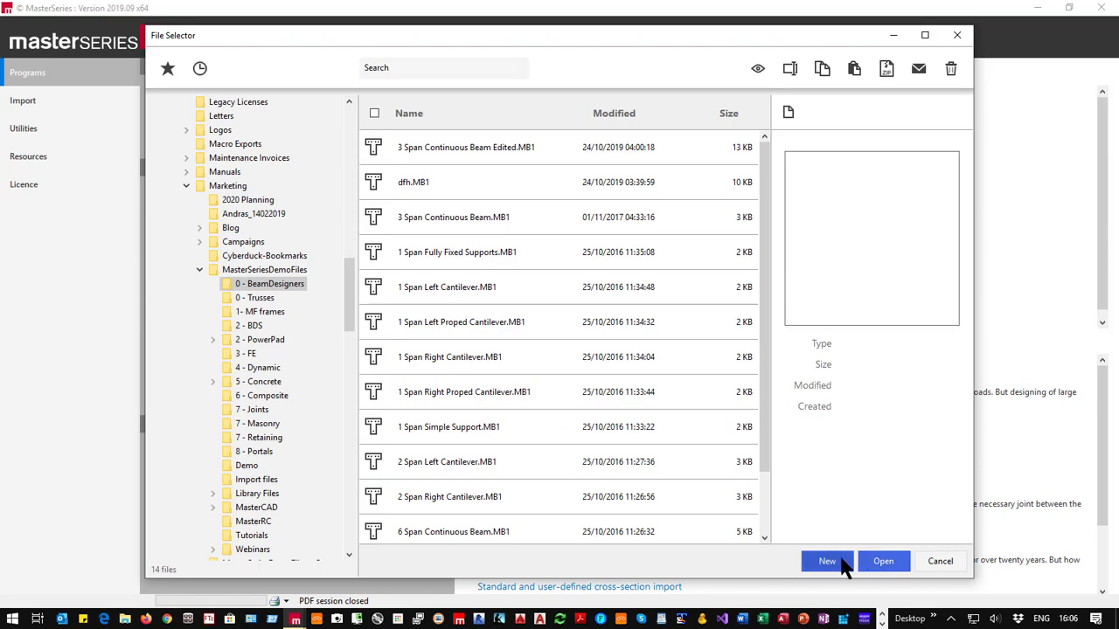
click(827, 561)
text(Ex1)
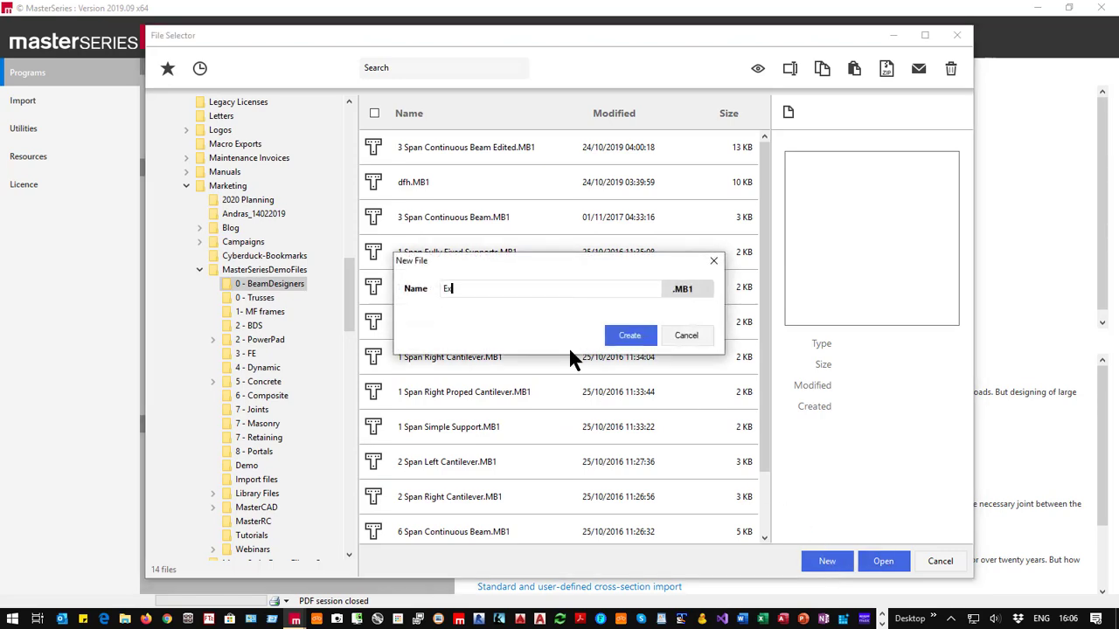
click(634, 337)
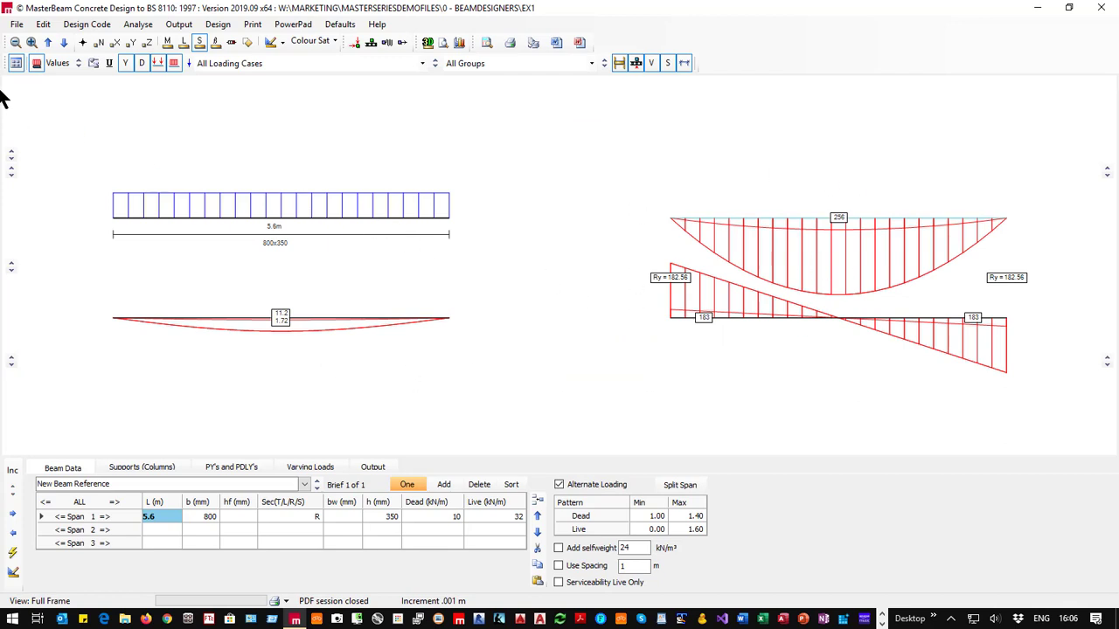
Toggle the bending-moment-only view and back, then enter span lengths of 7 m and 8 m.
click(16, 63)
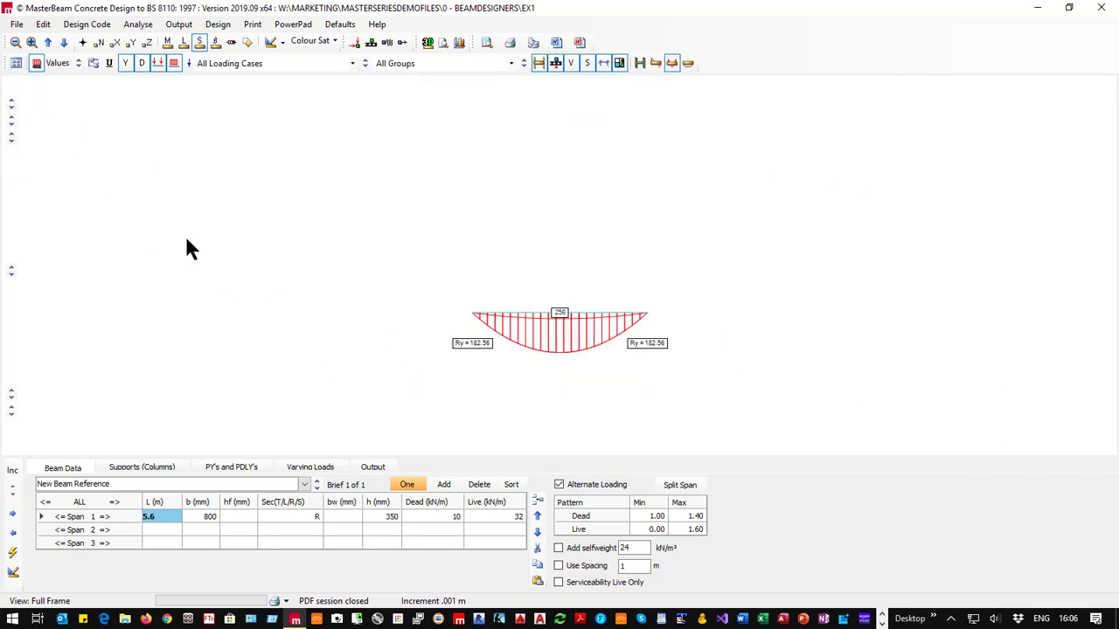
click(16, 64)
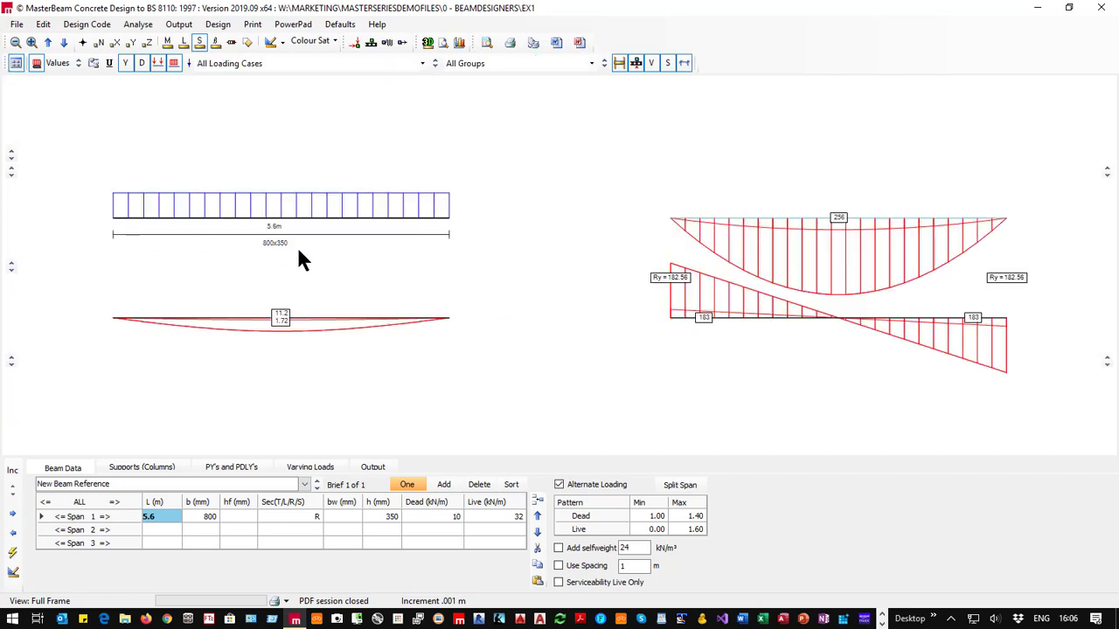
click(161, 516)
text(7)
click(165, 531)
text(8)
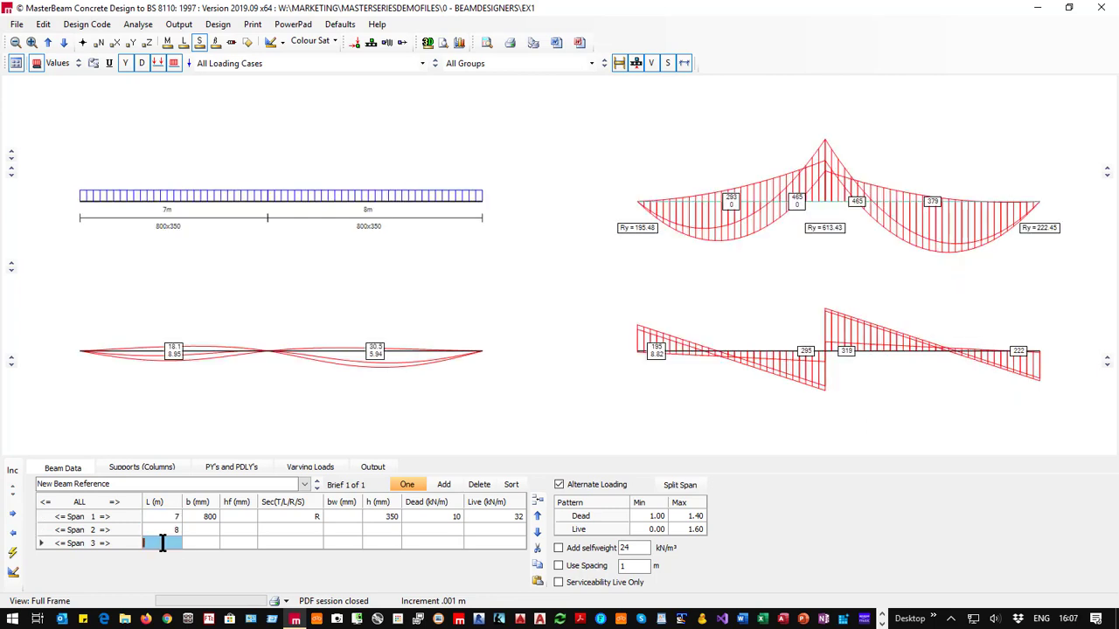
text(7)
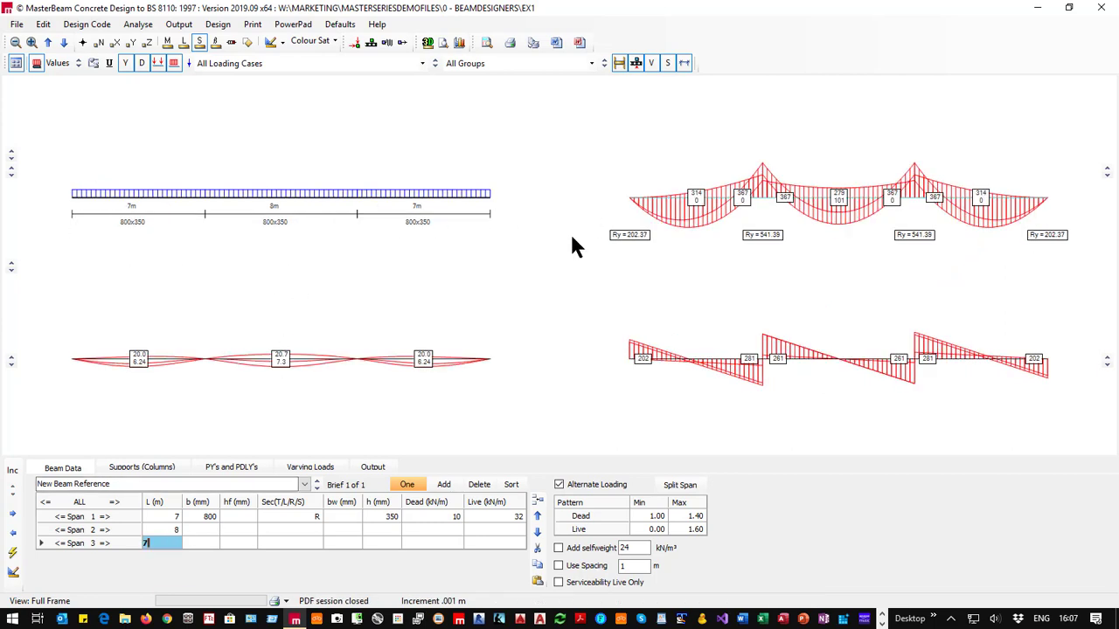
Make Span 1 a T-section with 2000 mm flange width and 175 mm flange thickness.
click(202, 516)
click(301, 516)
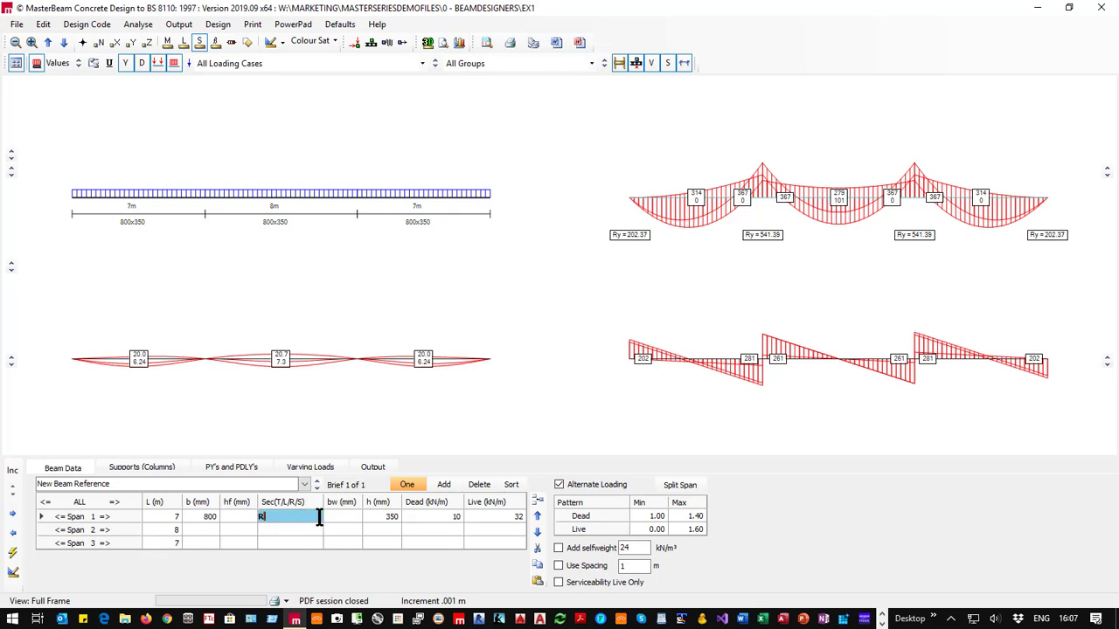
double_click(295, 516)
text(T)
click(202, 516)
text(2000)
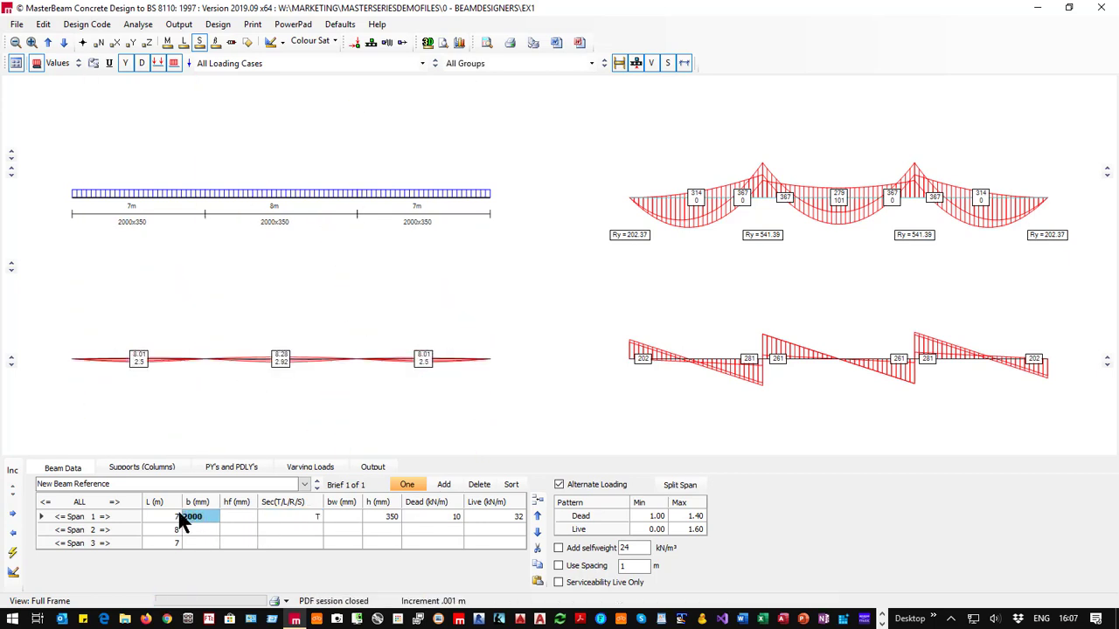
click(230, 516)
text(175)
Set the T-section web width to 300 mm and overall depth to 600 mm.
click(333, 516)
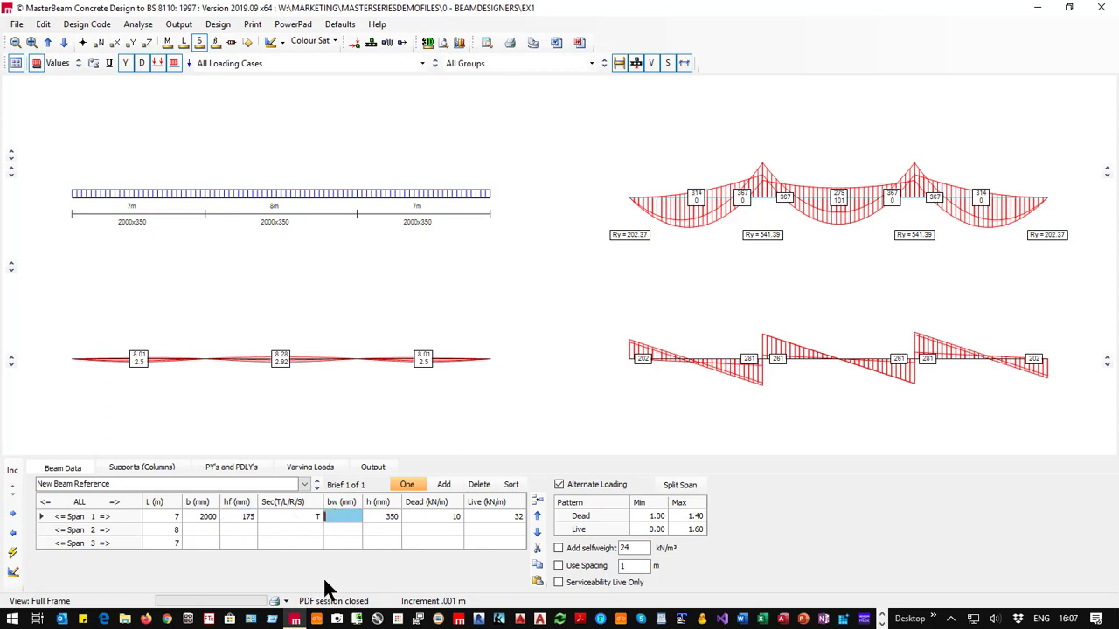
text(300)
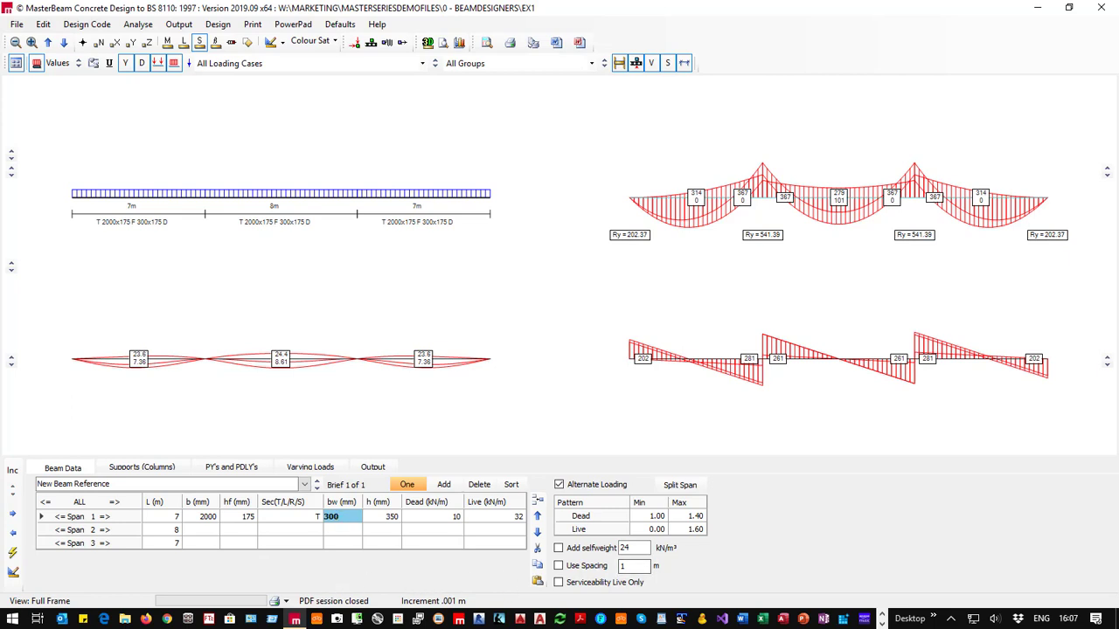
click(367, 517)
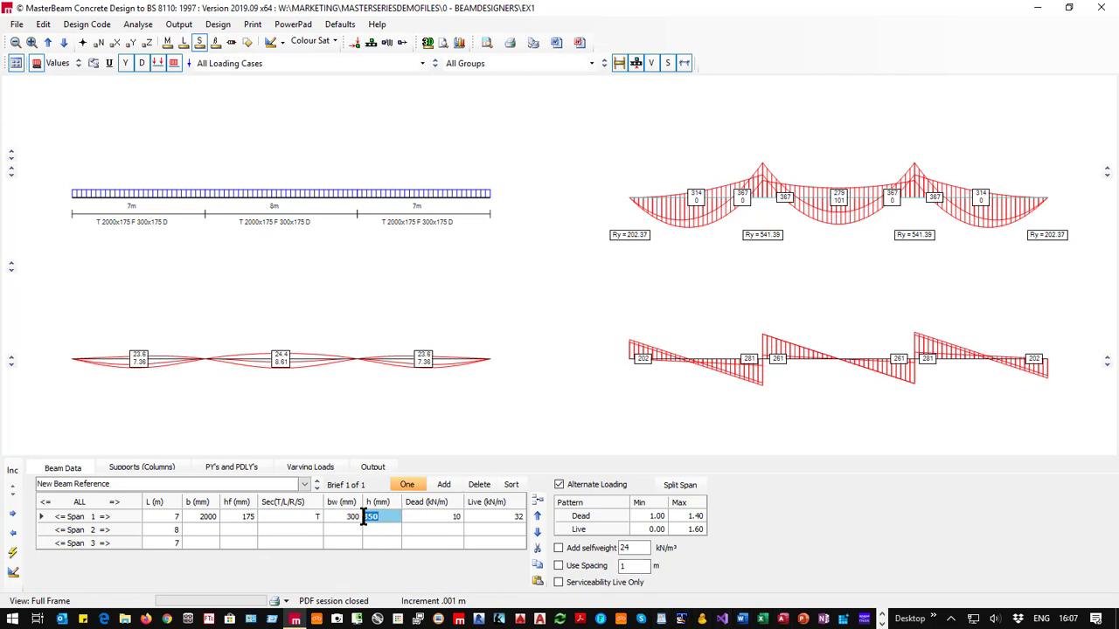
text(600)
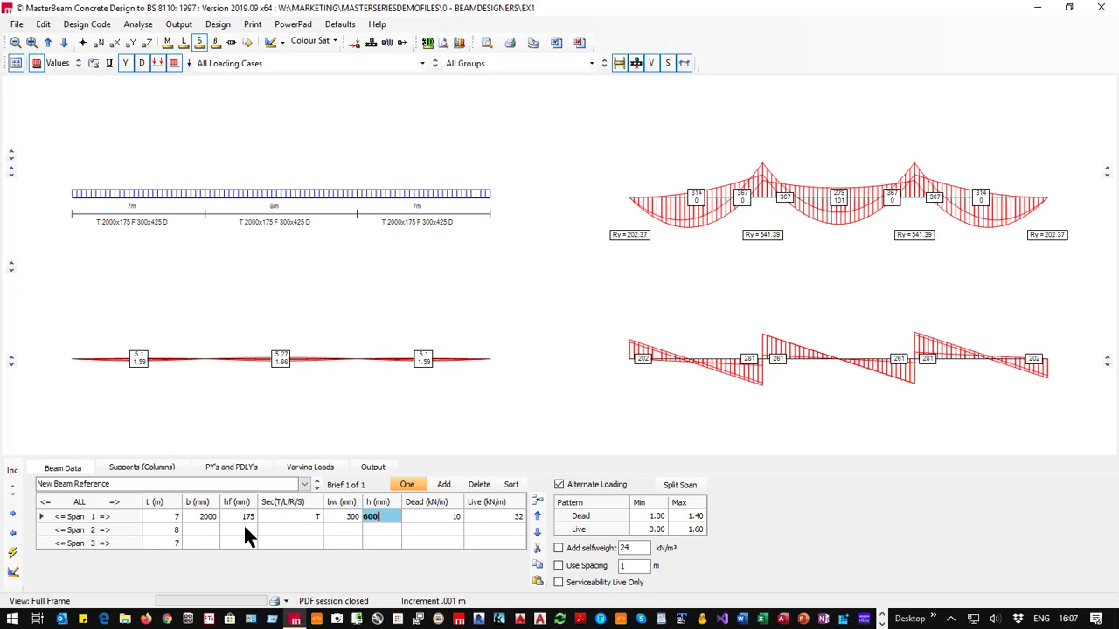
click(427, 512)
drag(436, 517, 392, 517)
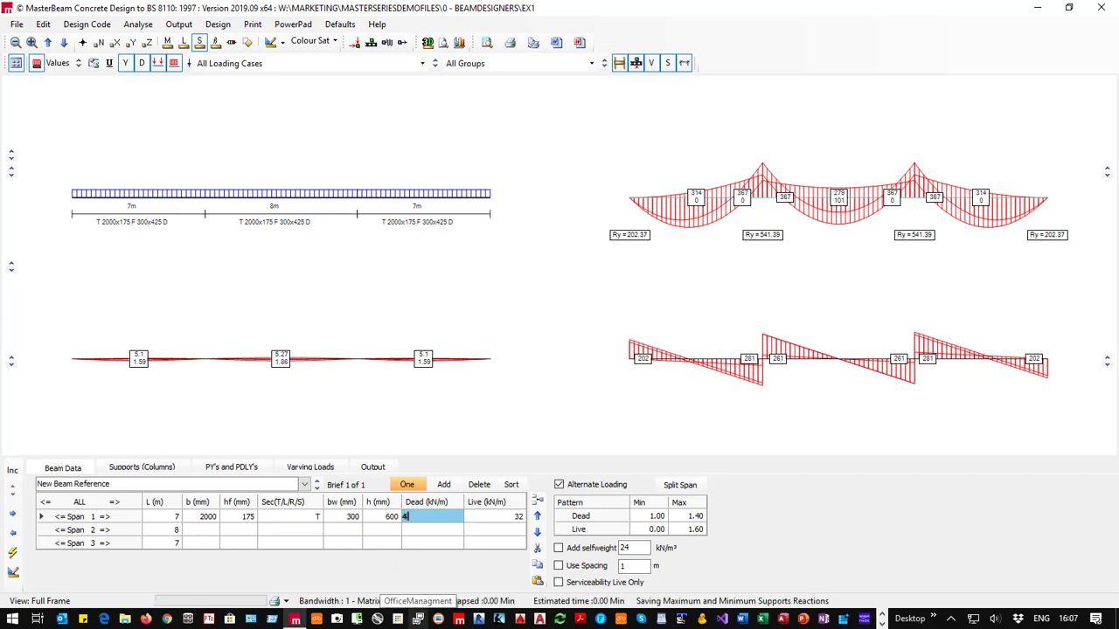
Give Span 1 a 4.2 kN/m dead load and 5.5 kN/m live load.
text(4.2)
click(473, 516)
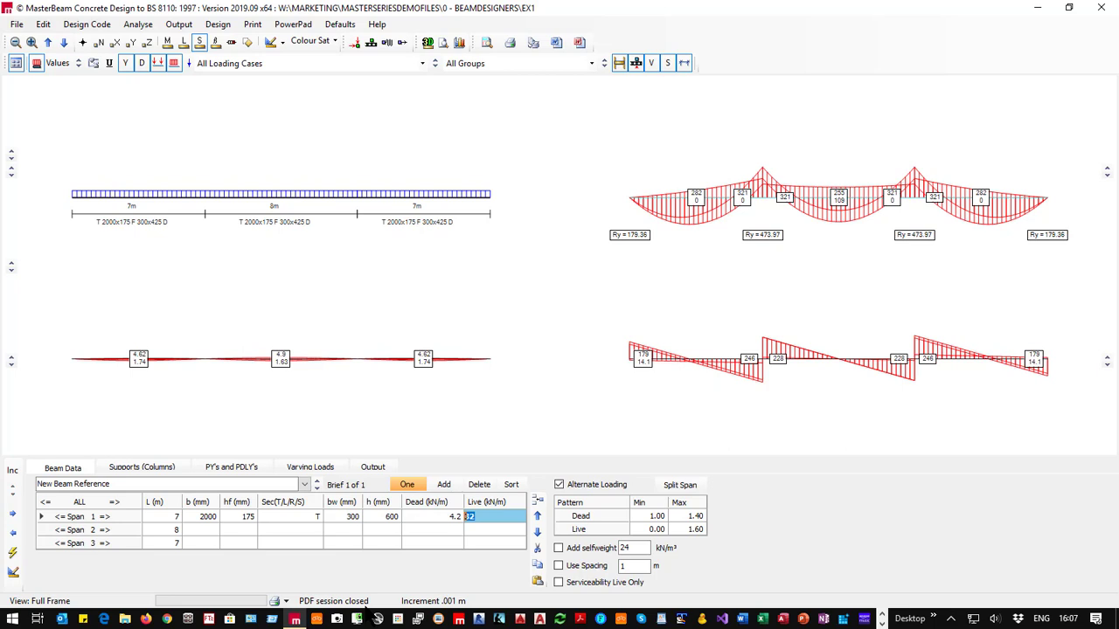
text(5.5)
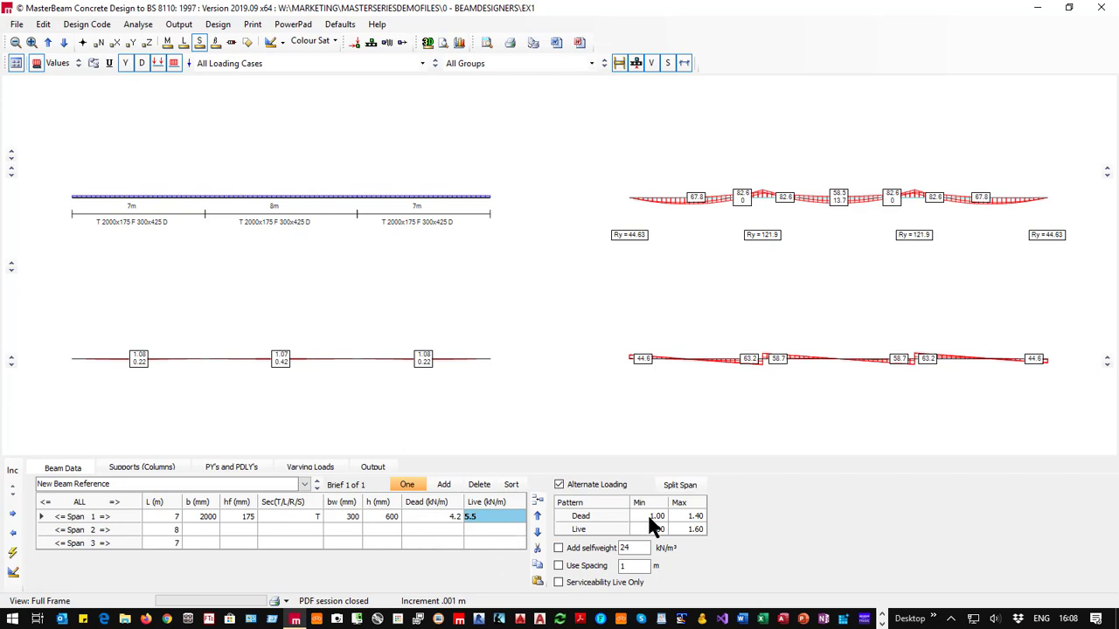
Choose EC2 with the UK load combination and include the beam's self-weight.
click(218, 24)
click(292, 80)
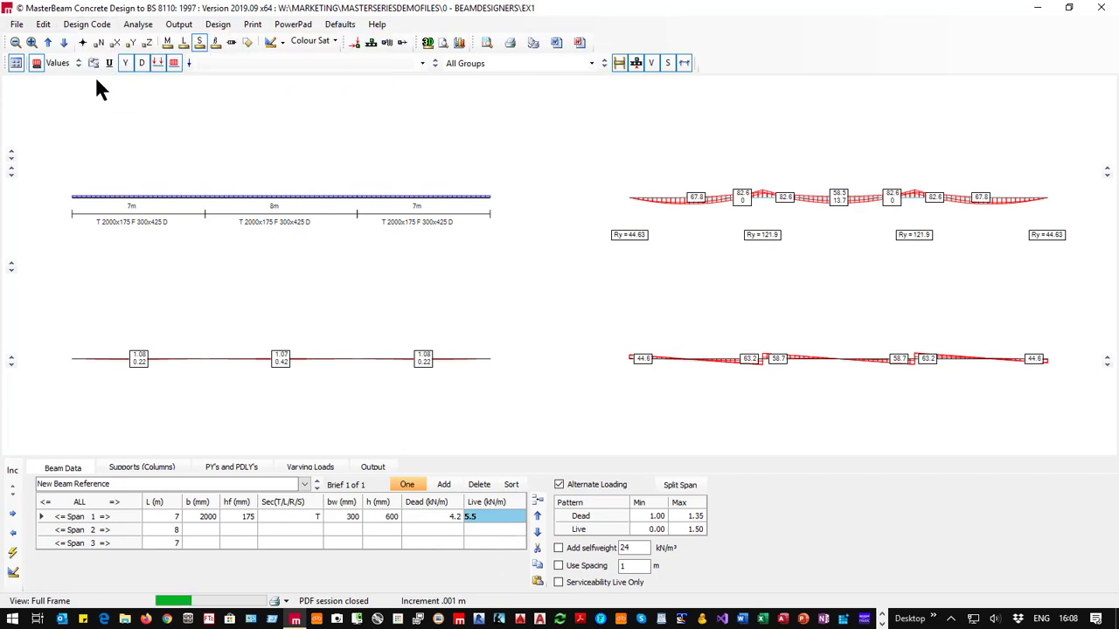
click(87, 24)
click(163, 96)
click(113, 120)
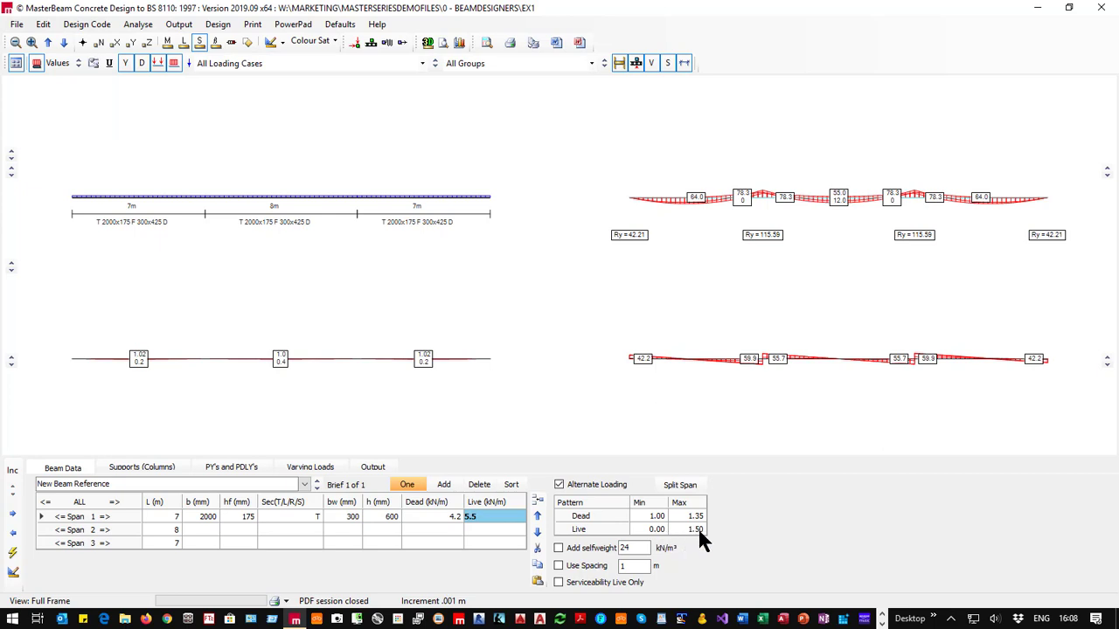
click(559, 548)
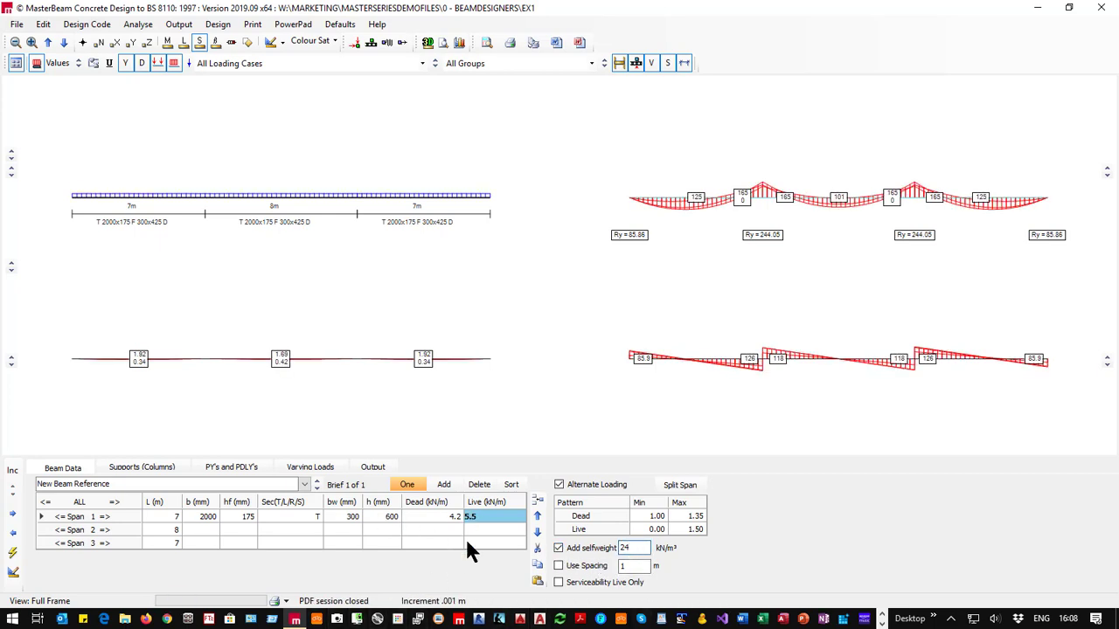
Set self-weight density to 26 kN/m³ and apply loads over a 5 m spacing.
double_click(626, 547)
text(26)
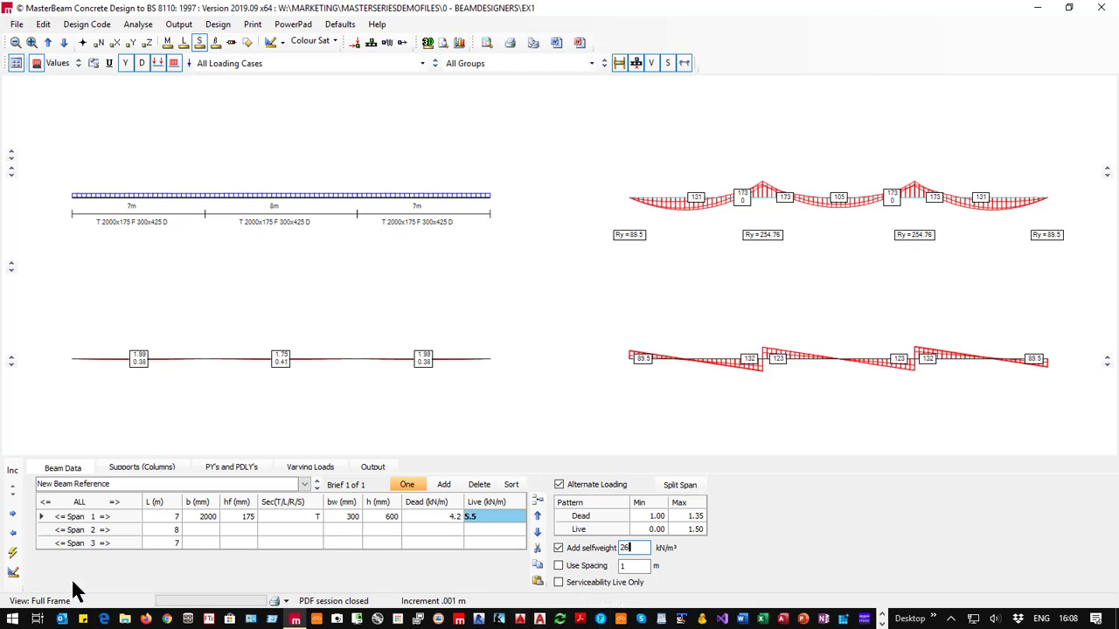
click(577, 566)
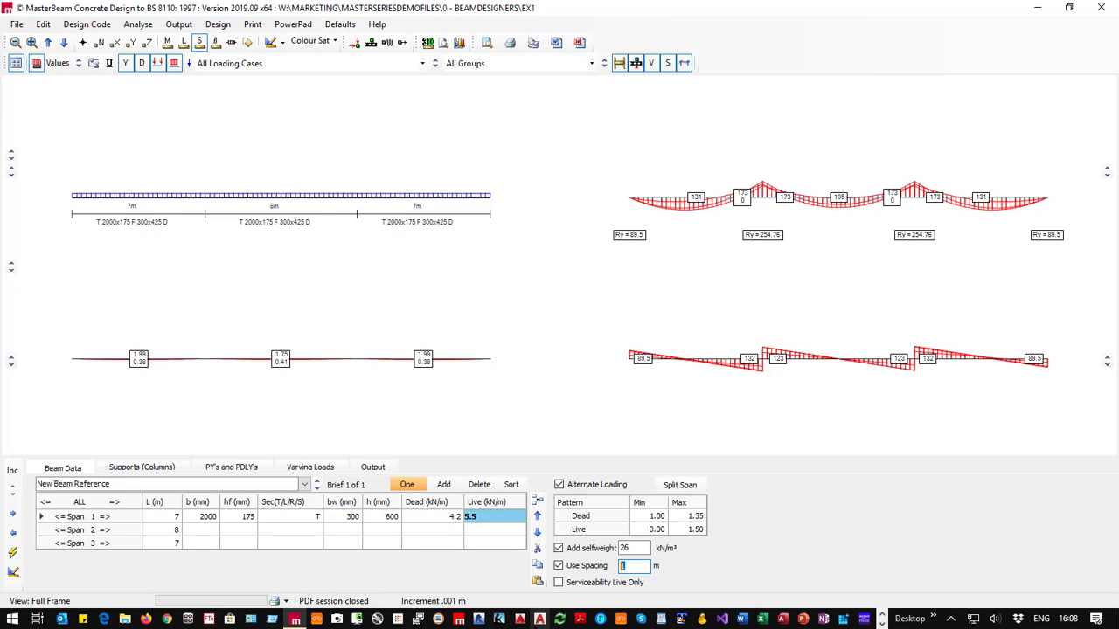
text(5)
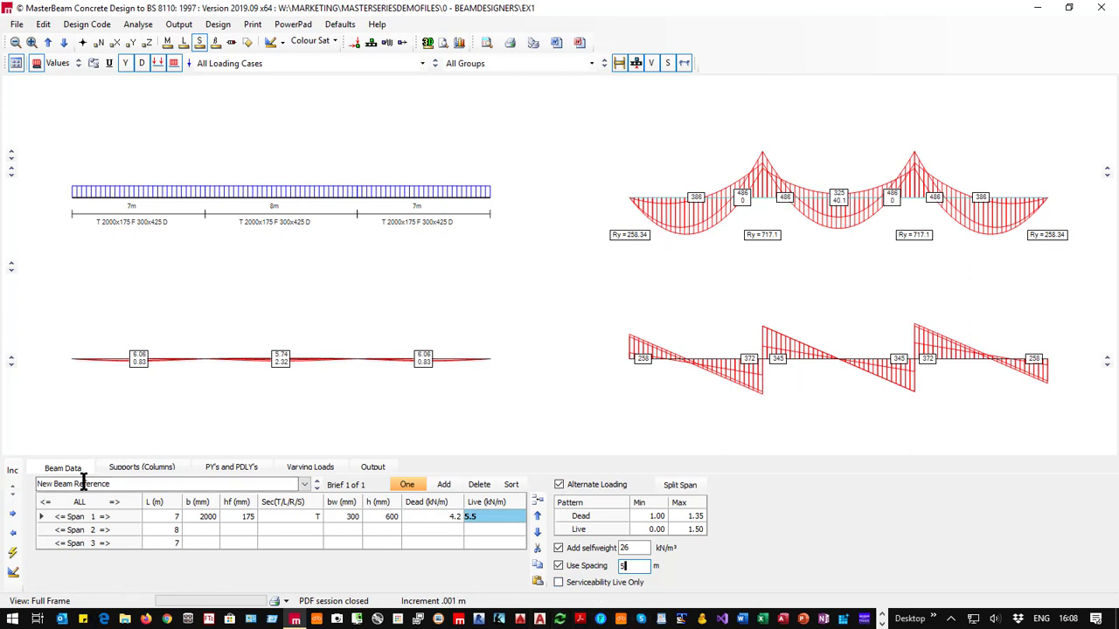
click(132, 467)
Change Support 1's column from 400 × 400 mm to 300 × 300 mm.
click(347, 517)
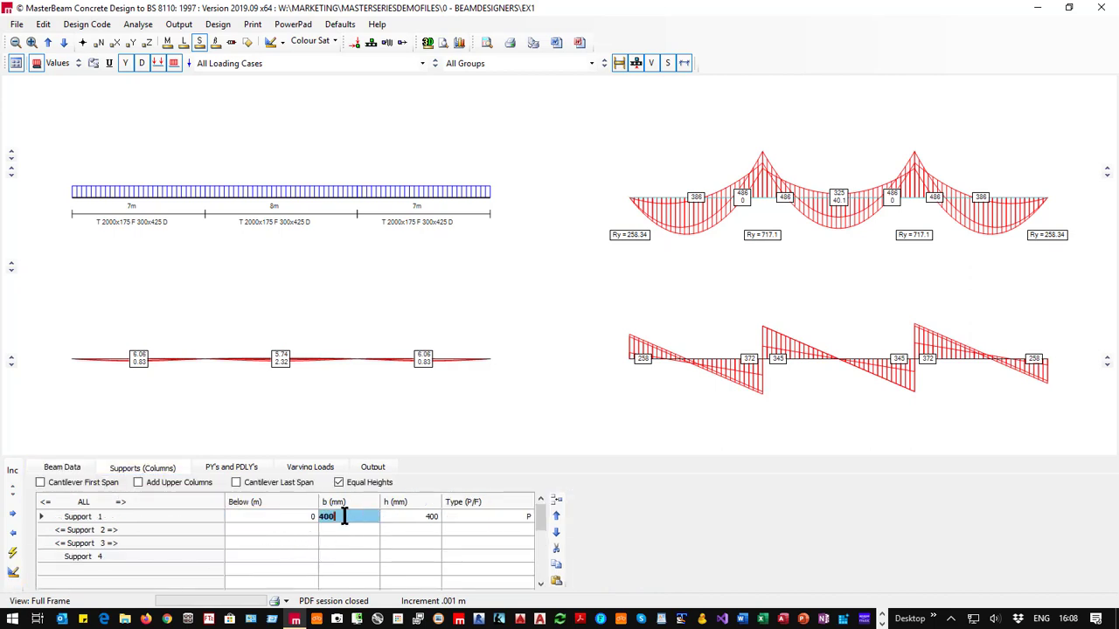
key(shift+Tab)
key(Tab)
key(Tab)
key(shift+Tab)
text(300)
key(Tab)
text(300)
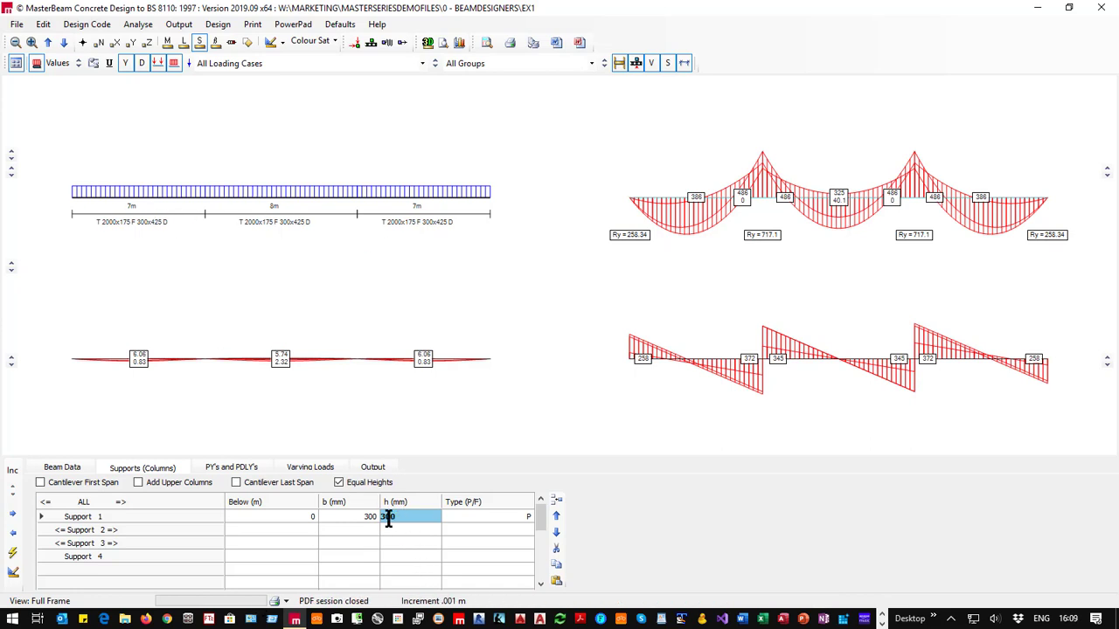
click(246, 517)
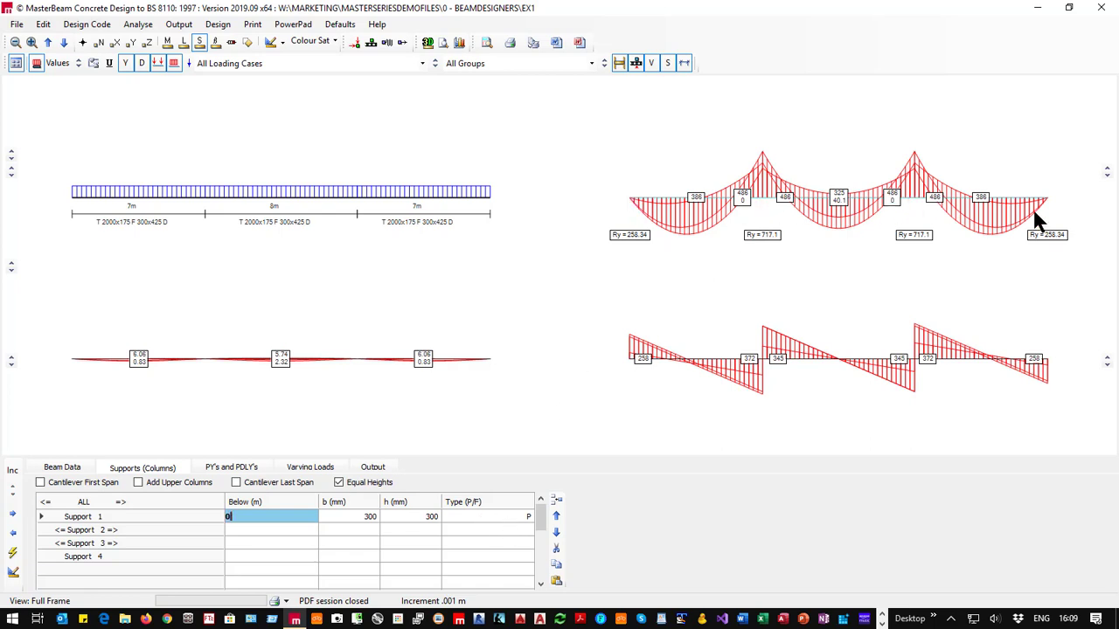
Enter the span numbers for the point loads in the PY's and PDLY's table.
click(236, 465)
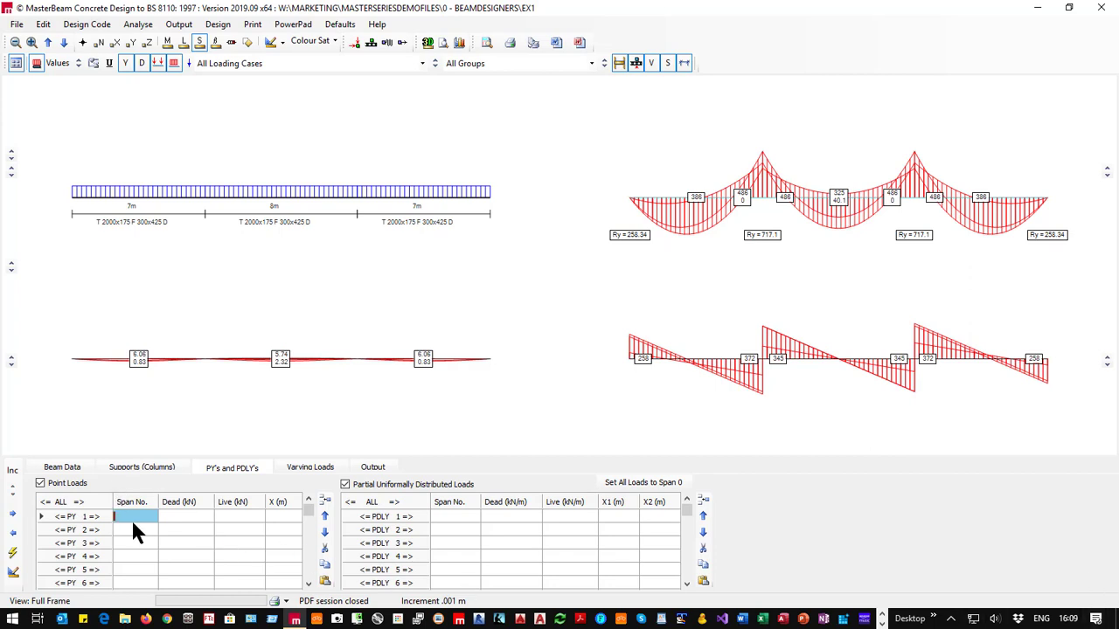
text(1)
key(Return)
text(2)
key(Return)
Give all three point loads a 35 kN dead load.
click(181, 516)
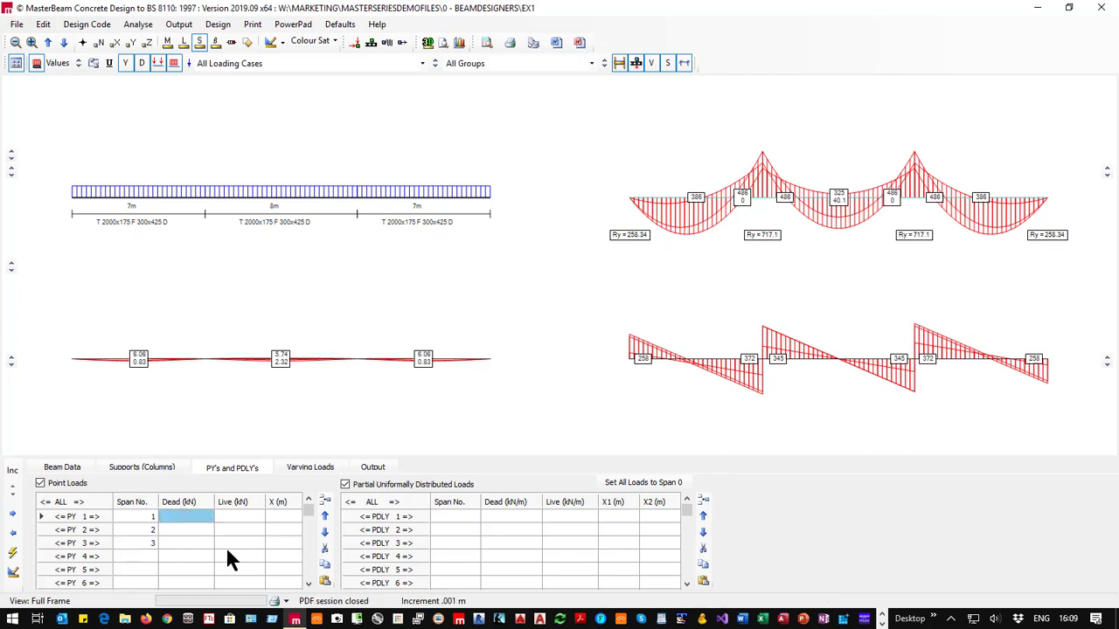
text(35)
key(Return)
text(35)
key(Return)
text(35)
Position the point loads at 5.5 m, 6.5 m and 4 m along their spans.
click(285, 516)
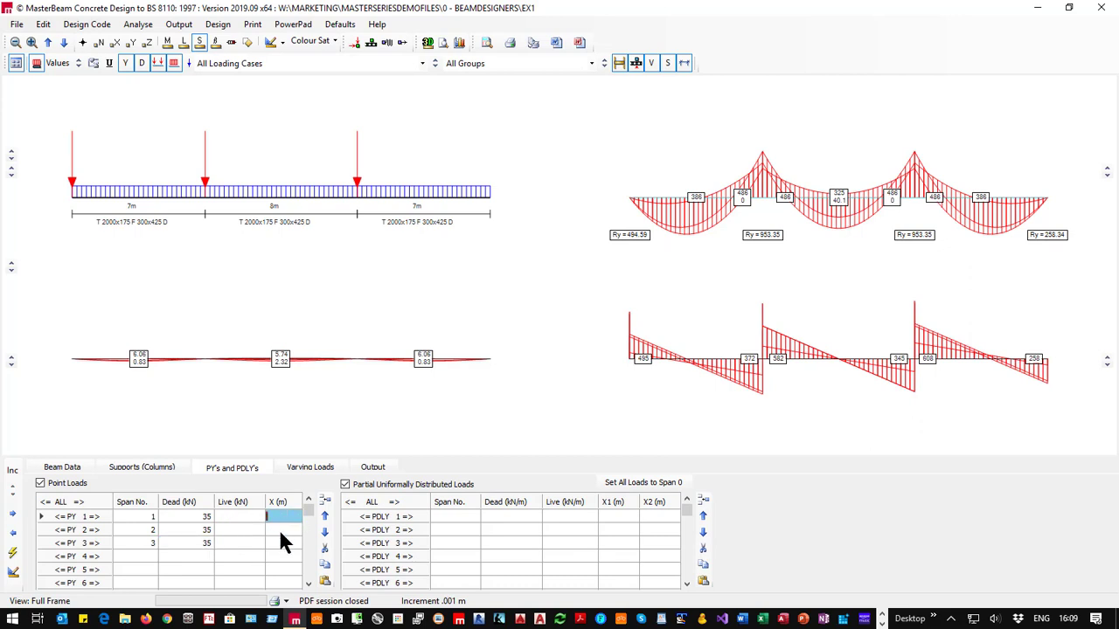
text(5.5)
key(Return)
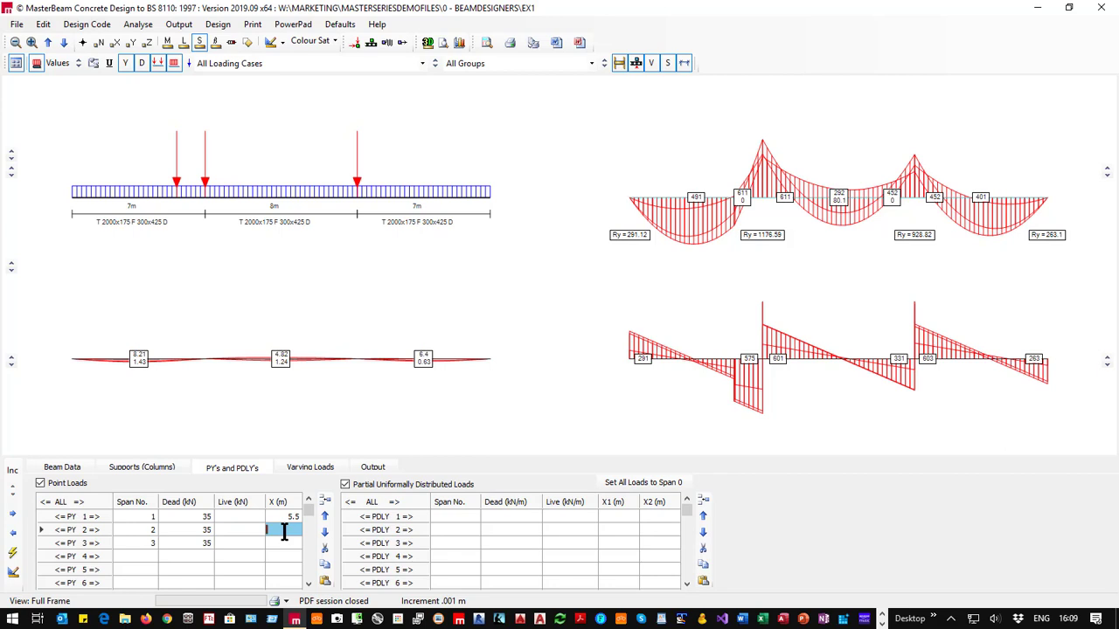
text(6.5)
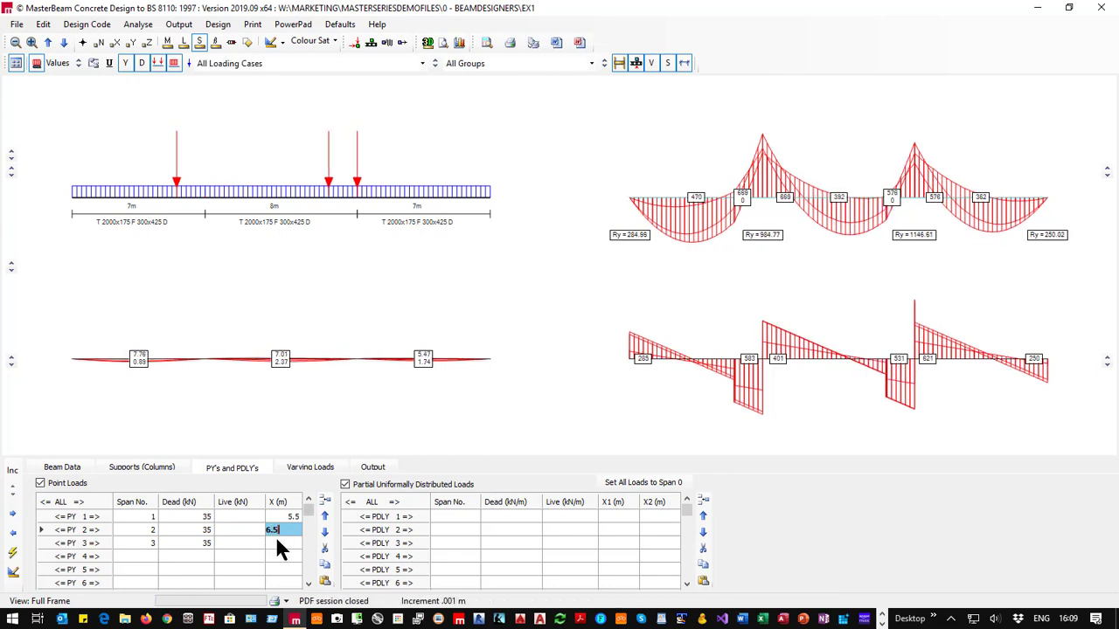
click(276, 541)
text(4)
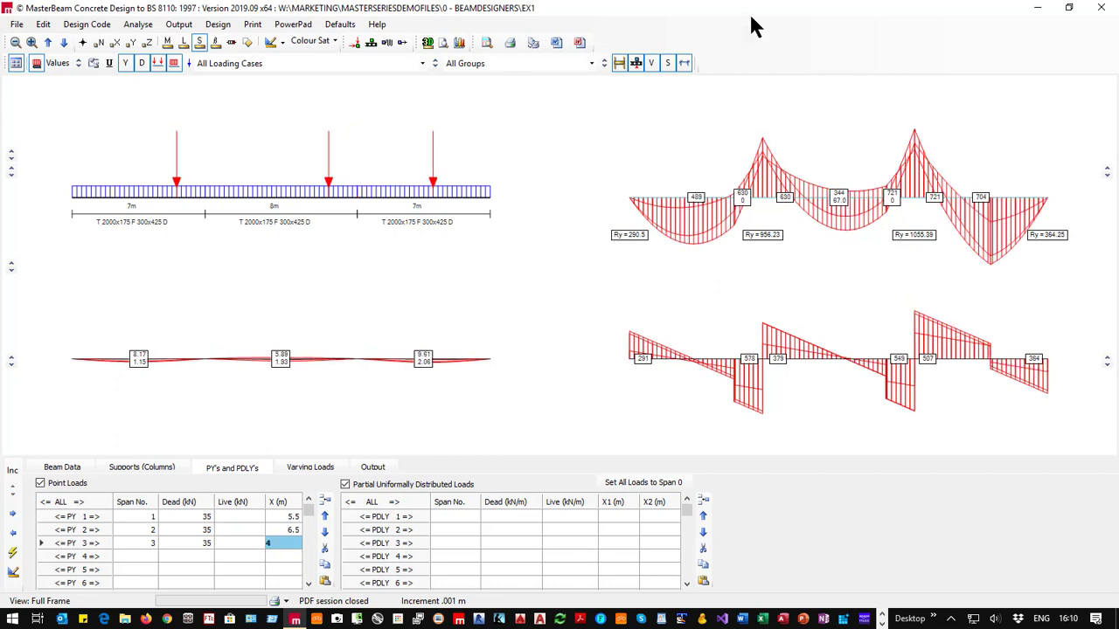
Move to concrete design and raise the maximum top and bottom bar diameters to 32.
click(12, 577)
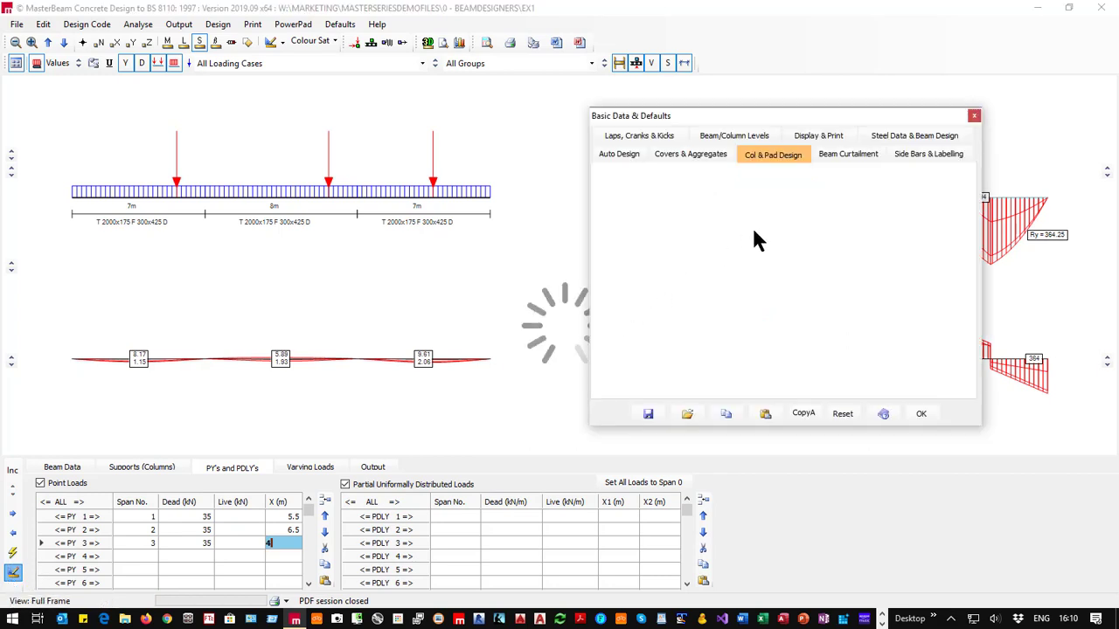
drag(681, 112, 331, 115)
click(268, 156)
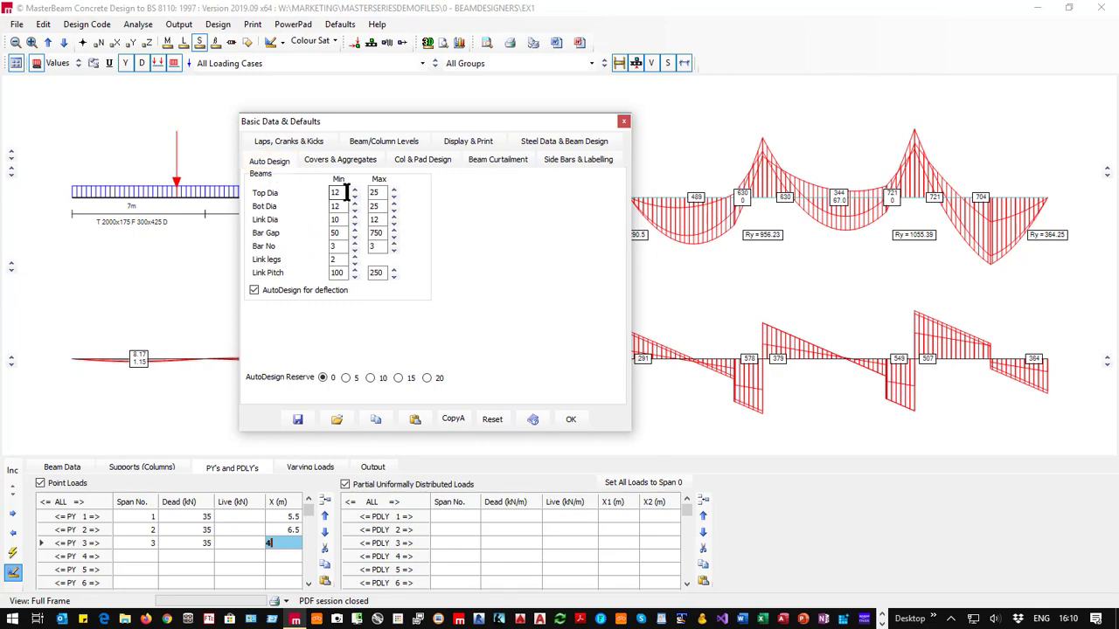
click(393, 188)
click(393, 189)
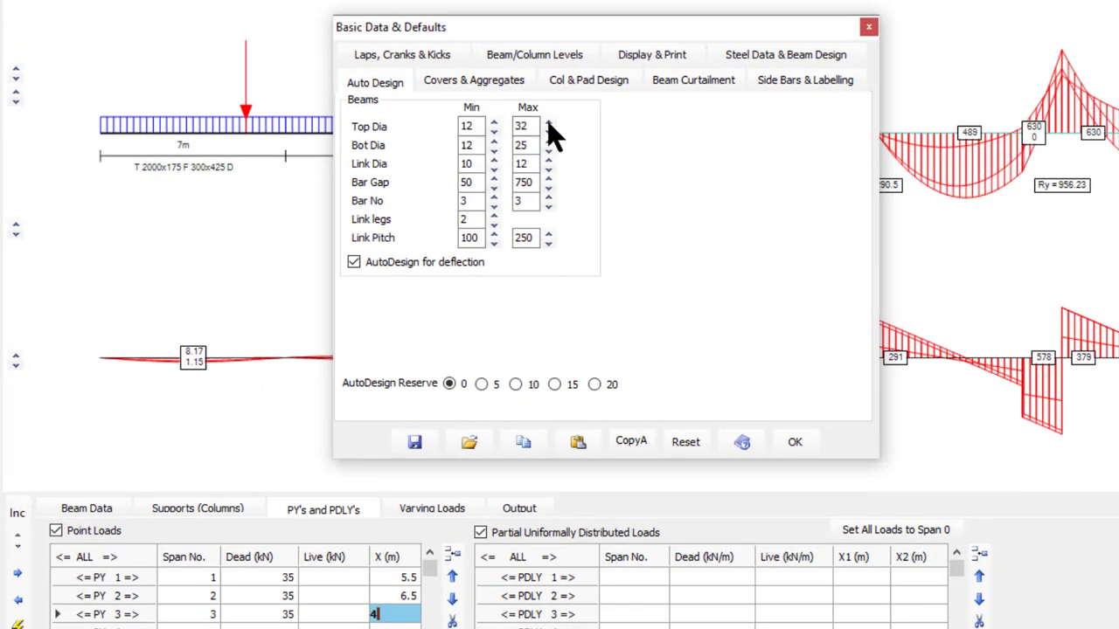
click(548, 141)
Raise the auto-design maximum link pitch to 300 mm.
click(548, 231)
click(548, 230)
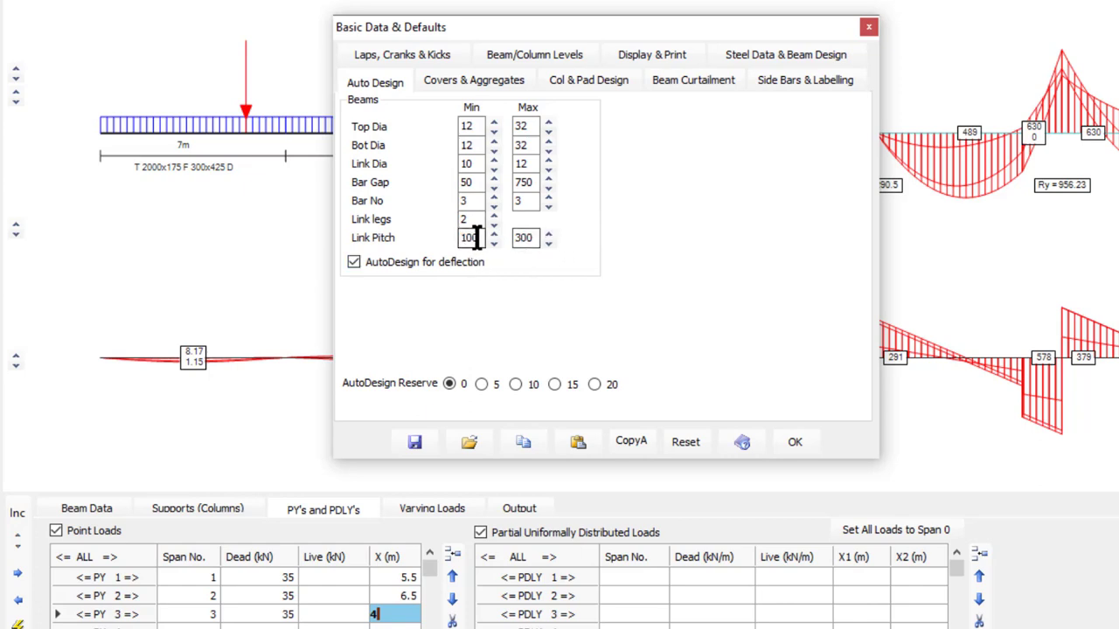
click(463, 81)
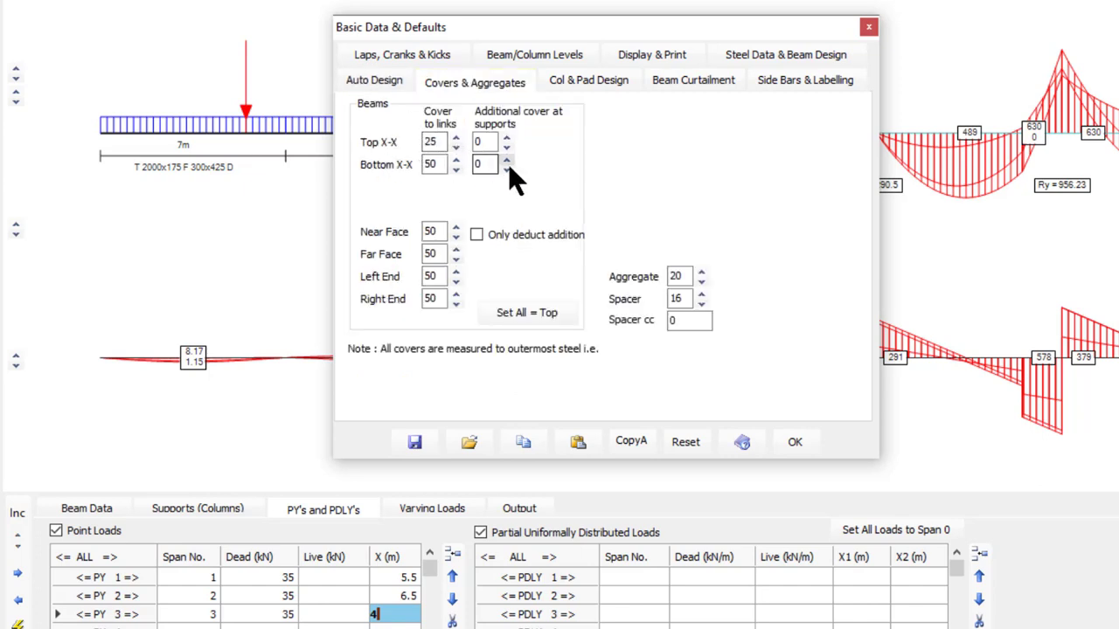
Make all beam covers equal to the 25 mm top cover.
click(527, 313)
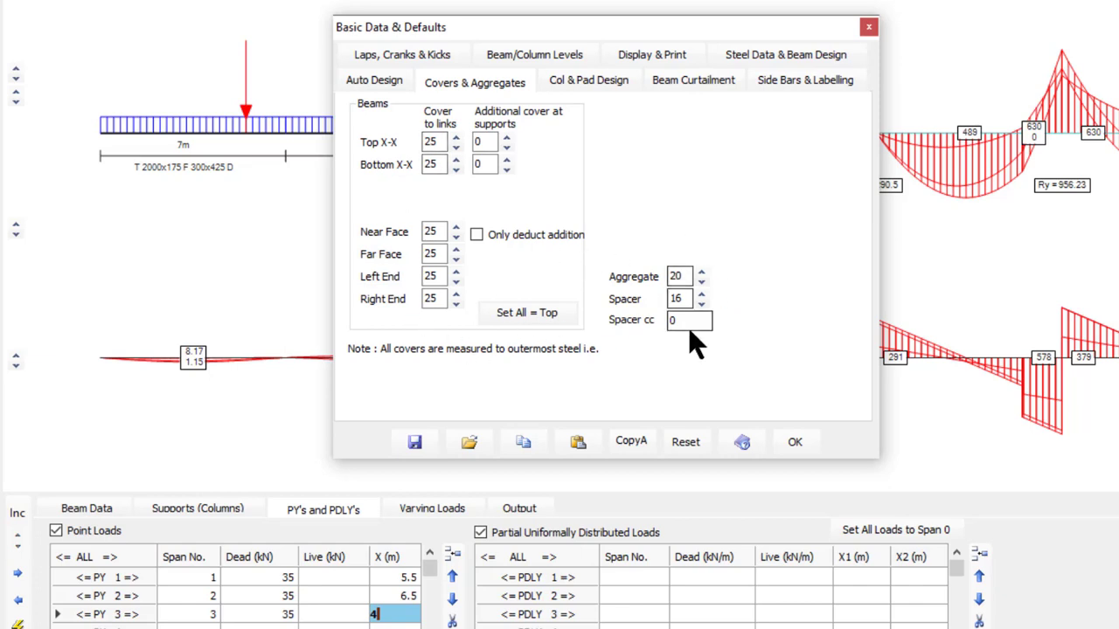
click(686, 80)
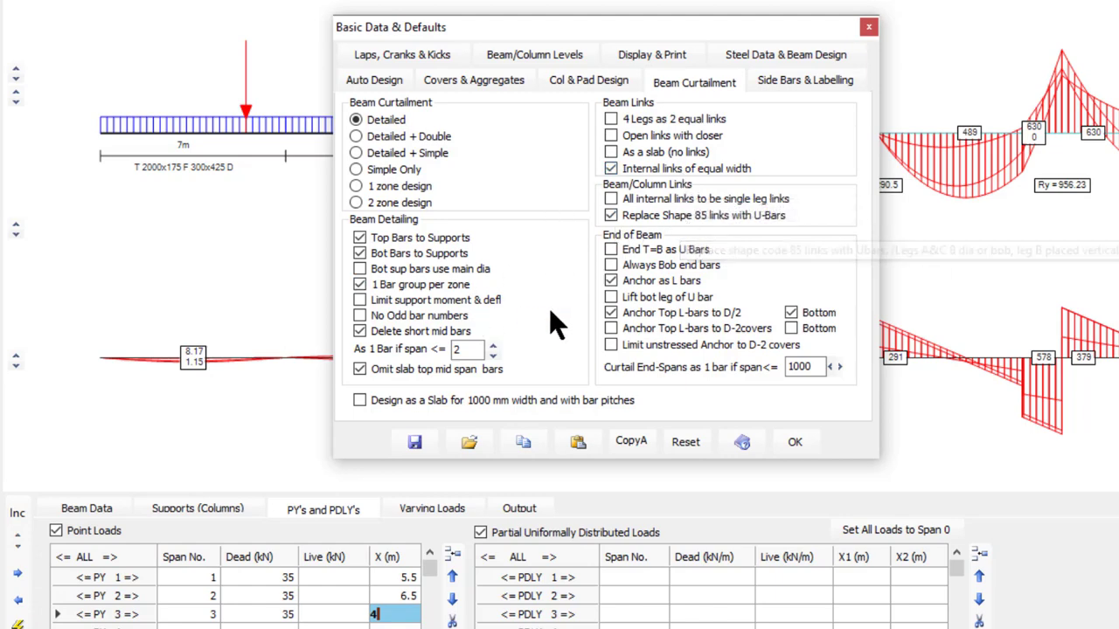
Set the top and bottom bar end gaps to 50 mm.
click(802, 80)
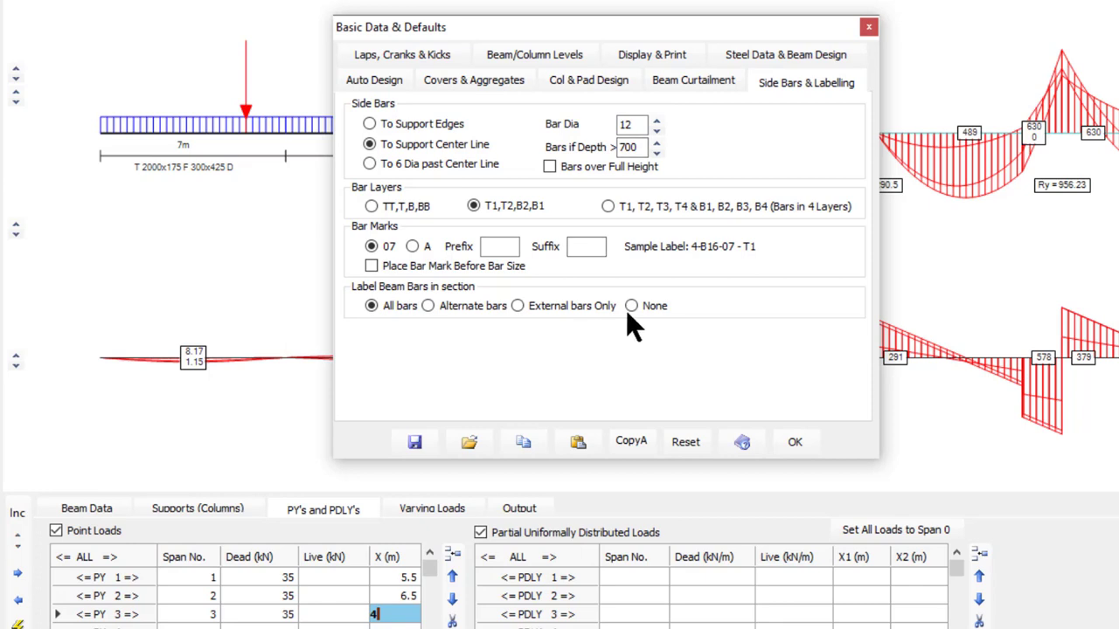
click(362, 52)
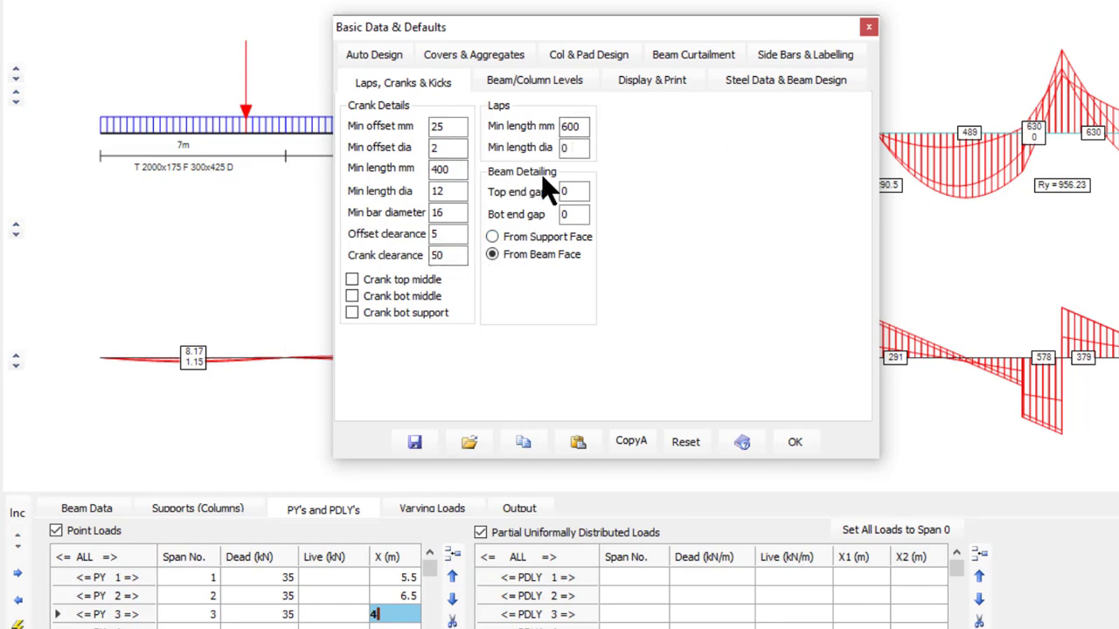
double_click(565, 191)
text(50)
double_click(568, 215)
text(50)
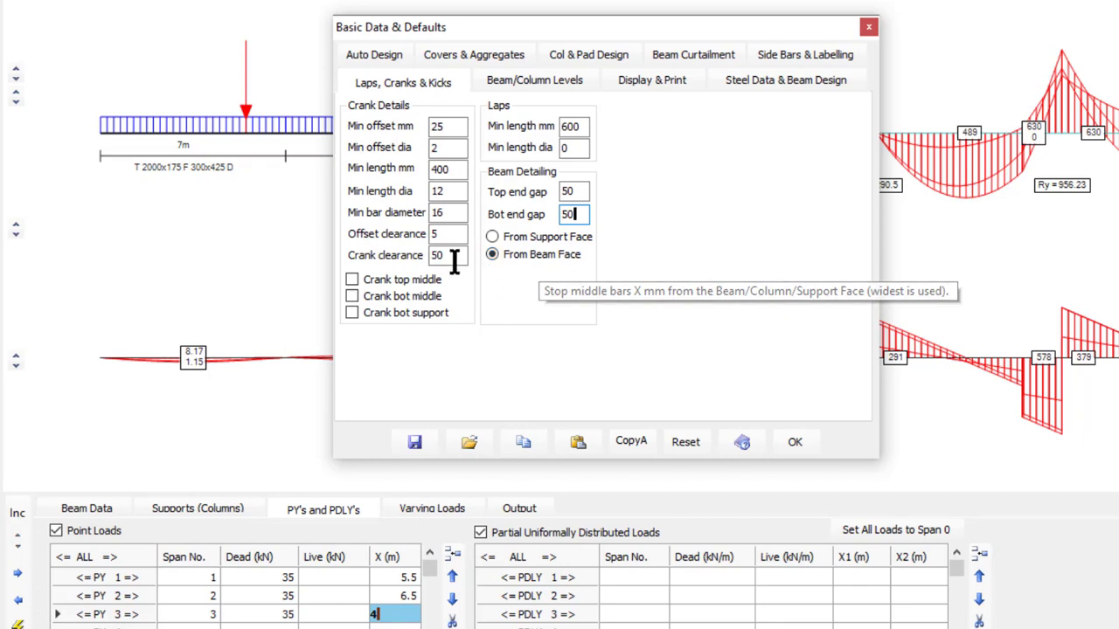
Set the design code to EC 2:2004 and apply the defaults.
click(525, 77)
click(648, 82)
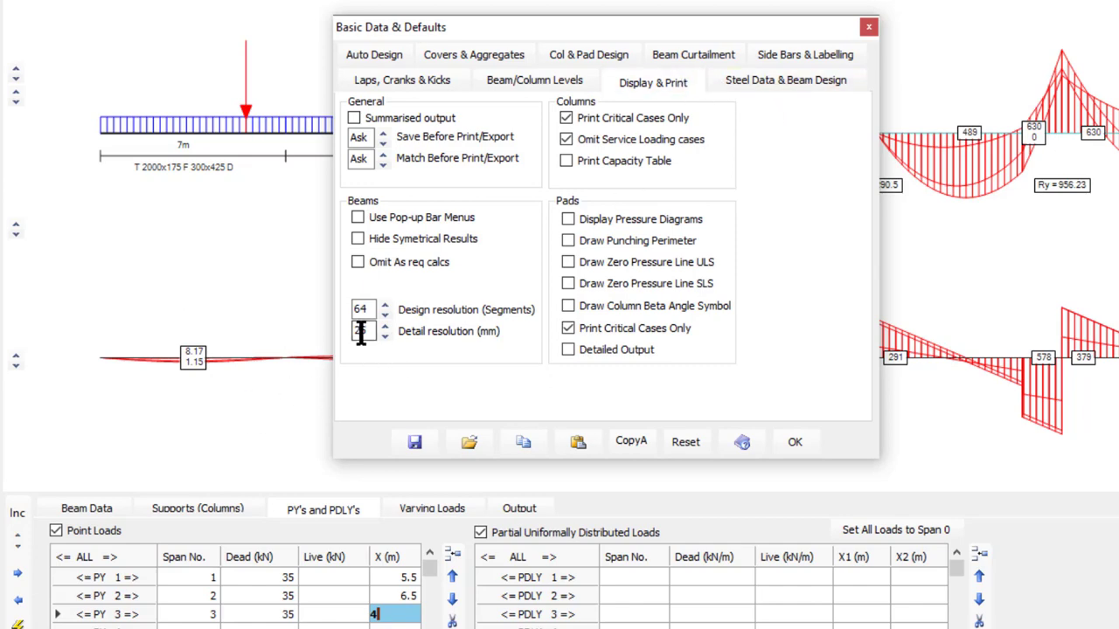
click(786, 83)
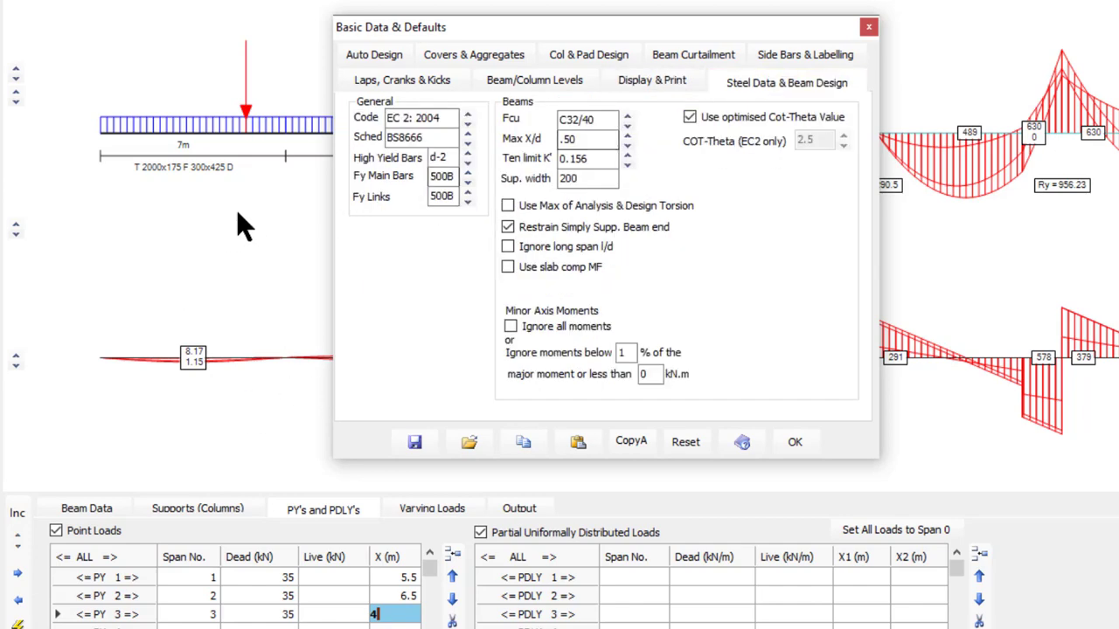
click(468, 122)
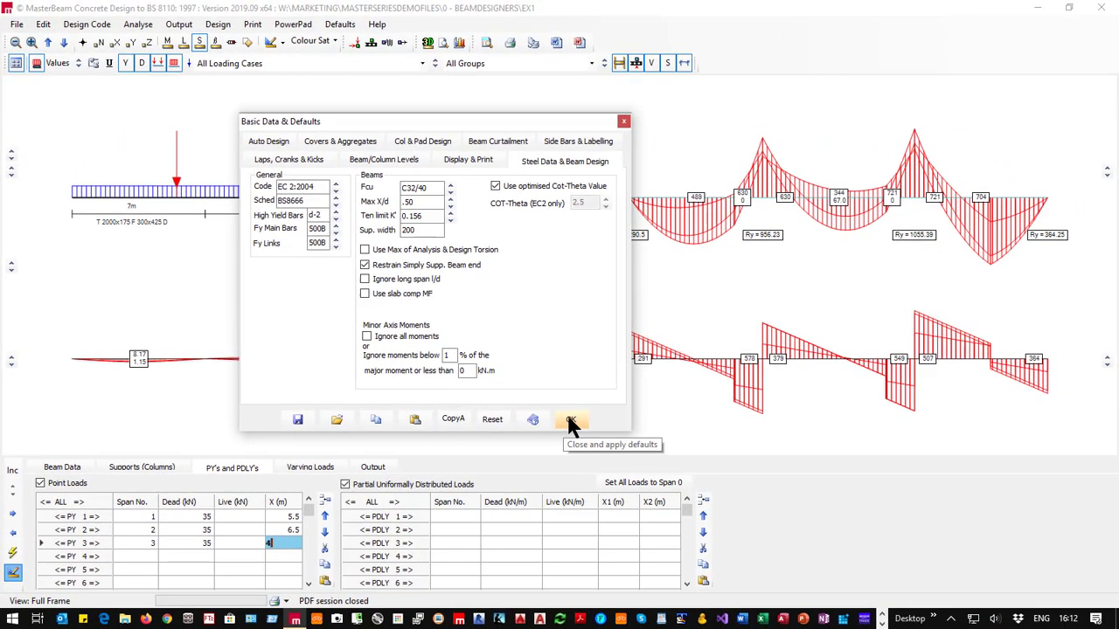
click(775, 441)
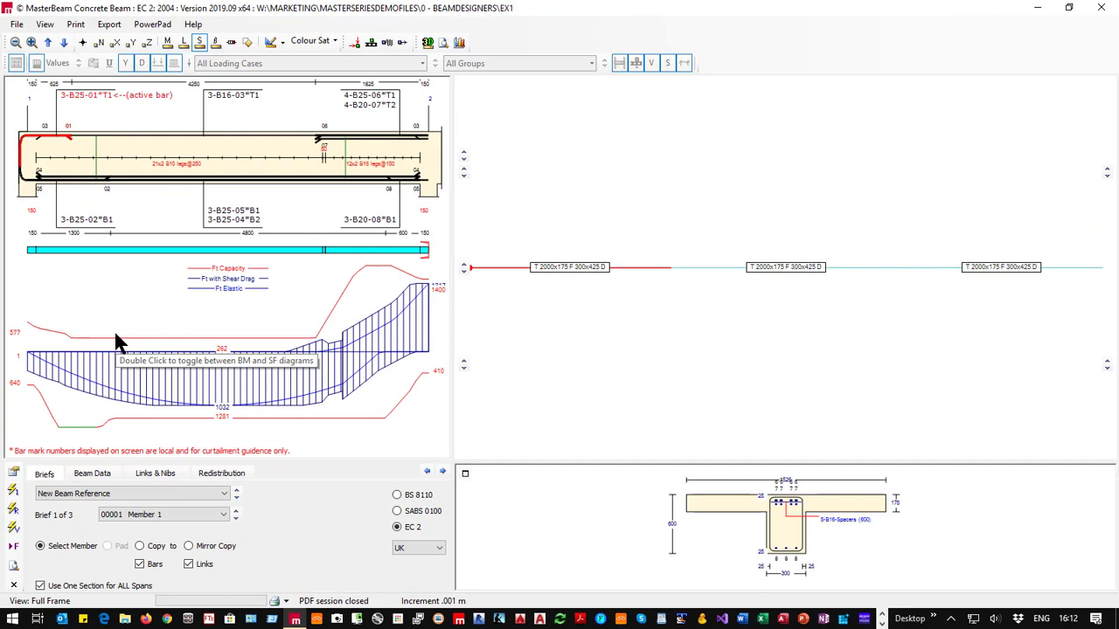
Auto-design members 1 and 2, then review the designs of members 2 and 3.
click(765, 277)
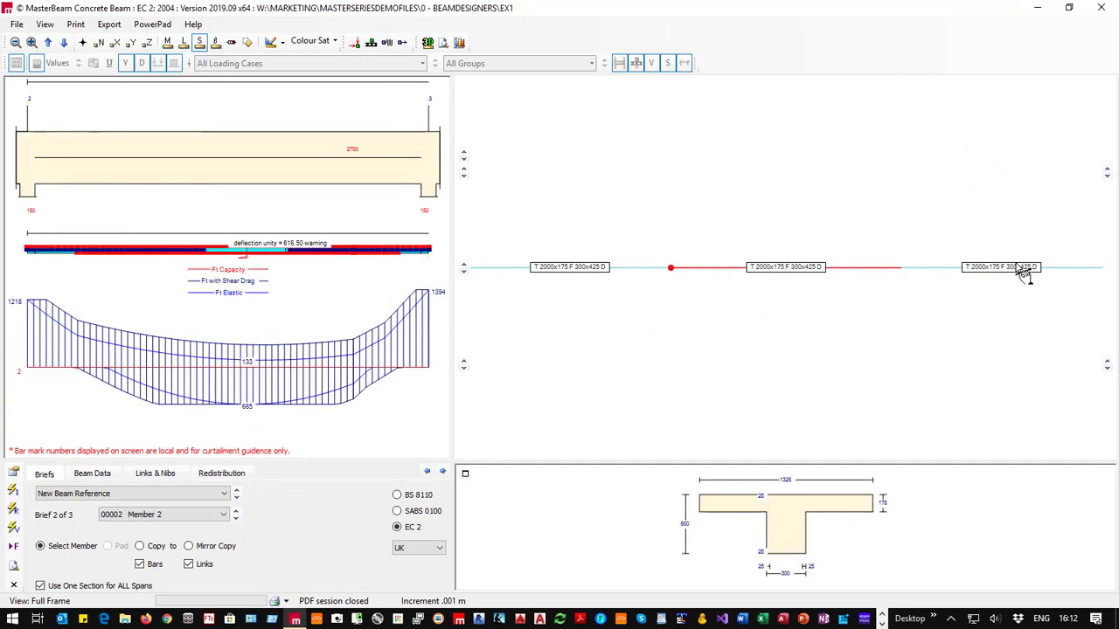
click(522, 282)
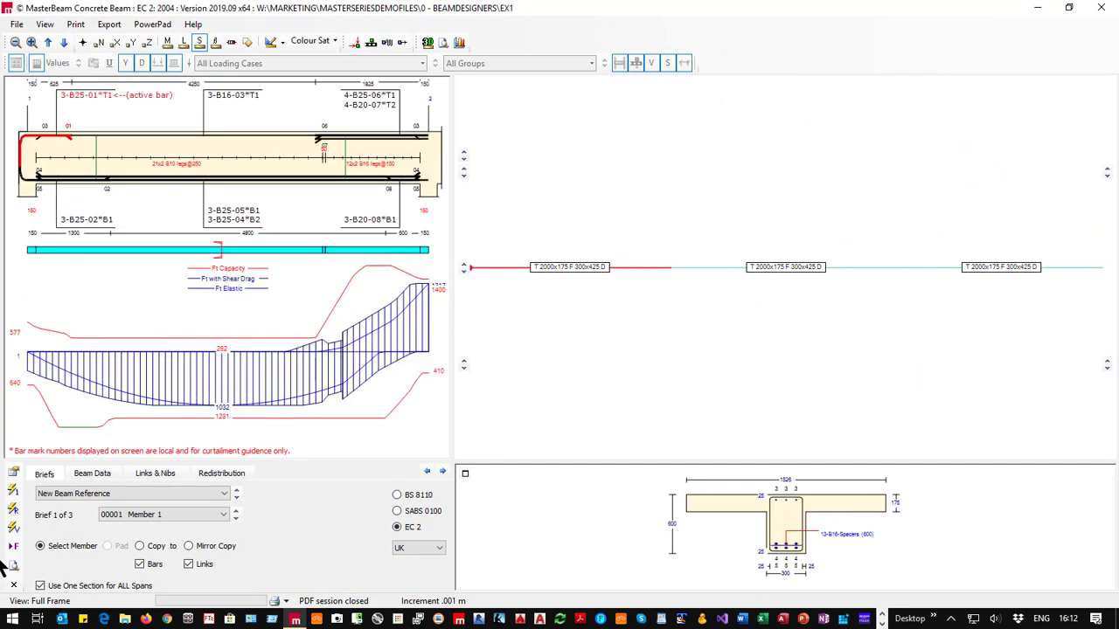
click(16, 496)
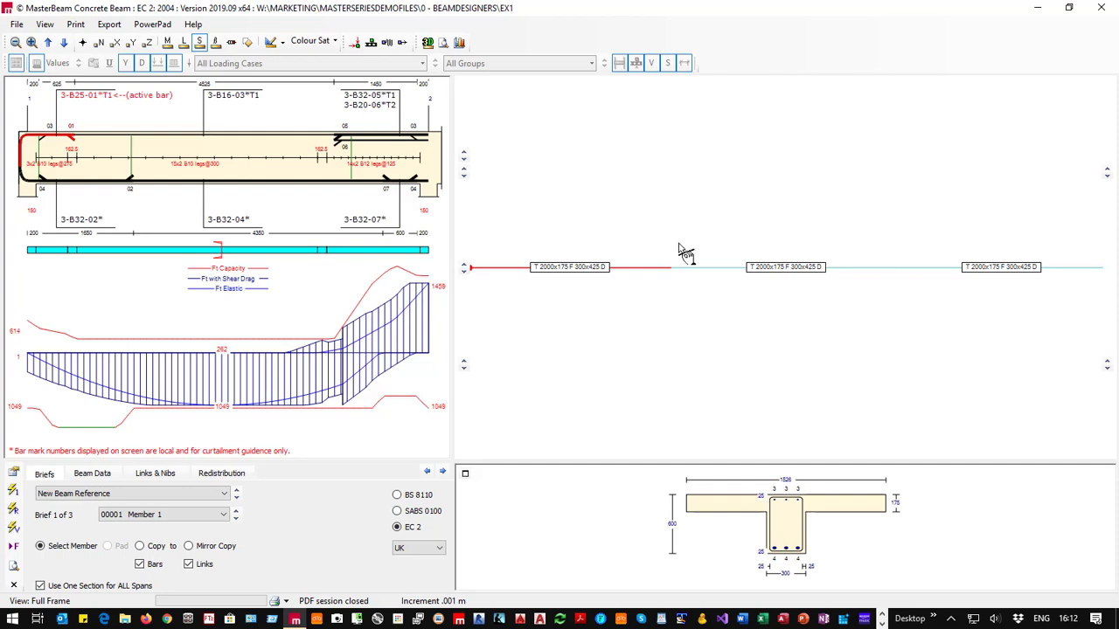
click(771, 275)
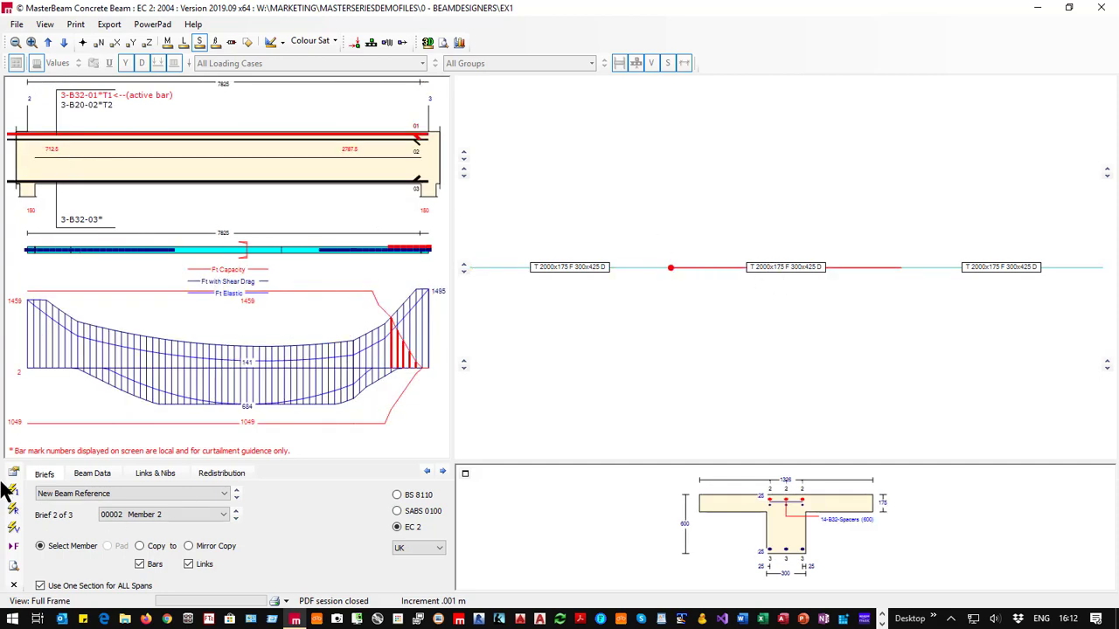
click(1007, 289)
Decline bar curtailment, reduce bar 06 to 2-B20, and select top support bar 05.
click(14, 505)
click(594, 353)
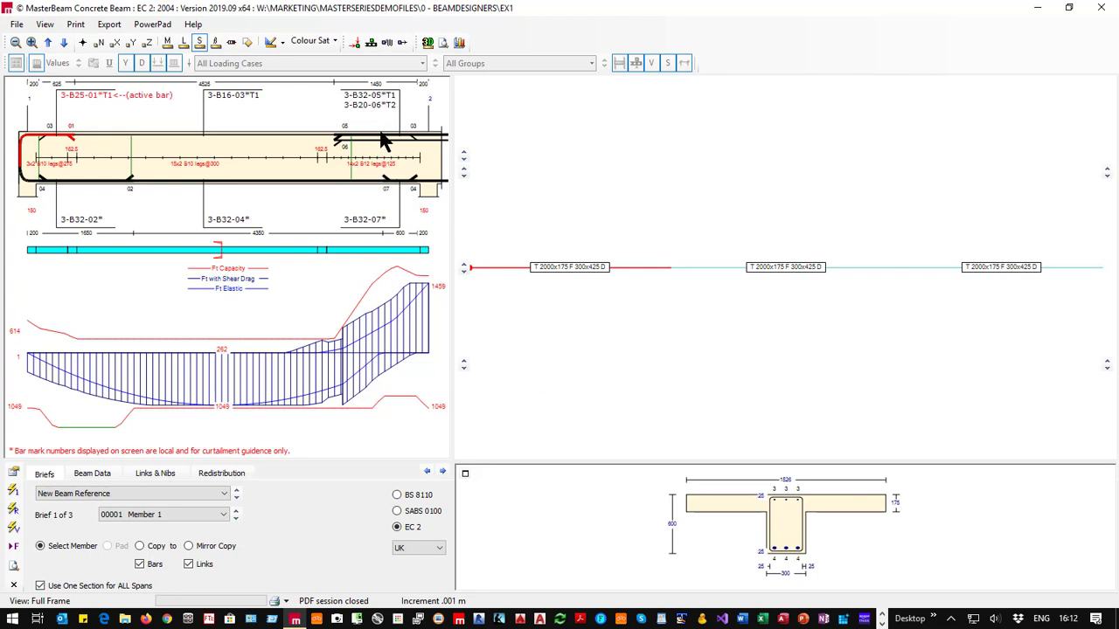
click(367, 107)
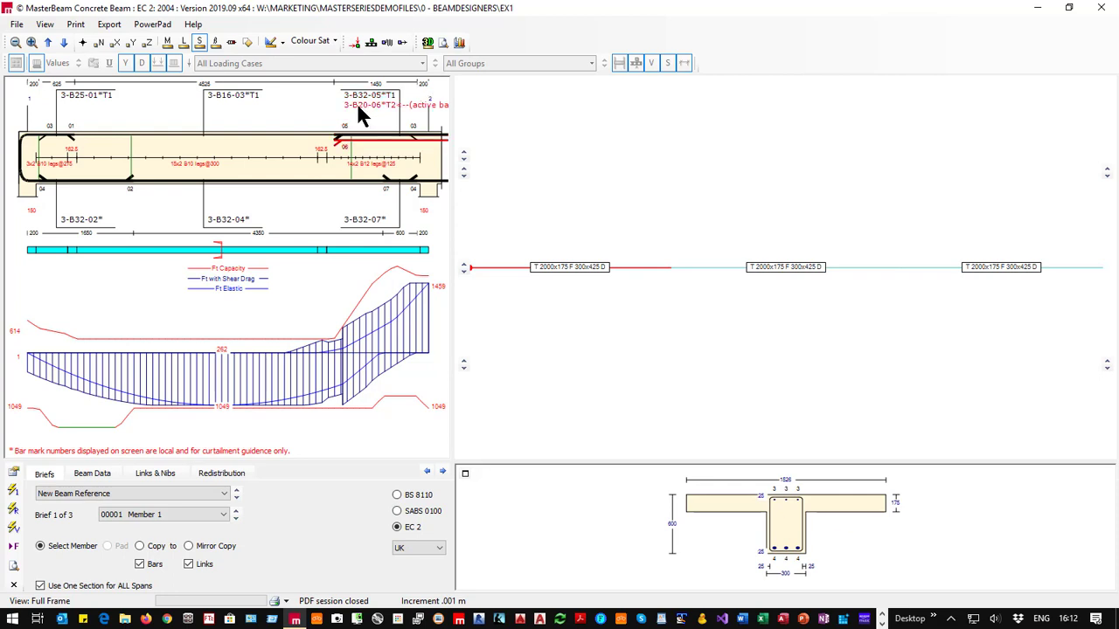
click(346, 105)
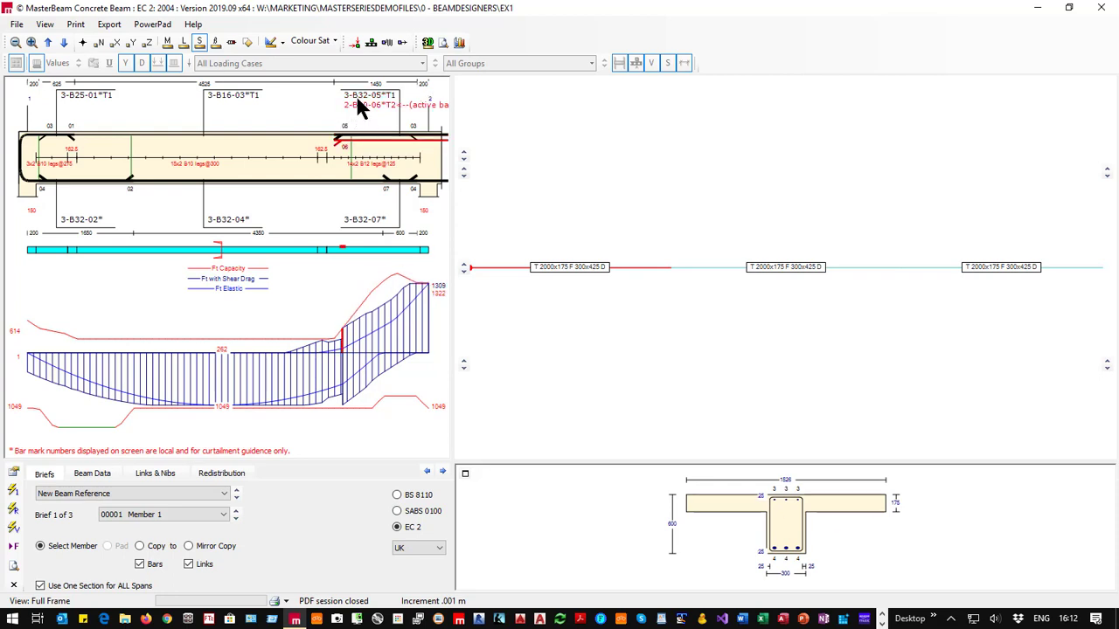
click(362, 94)
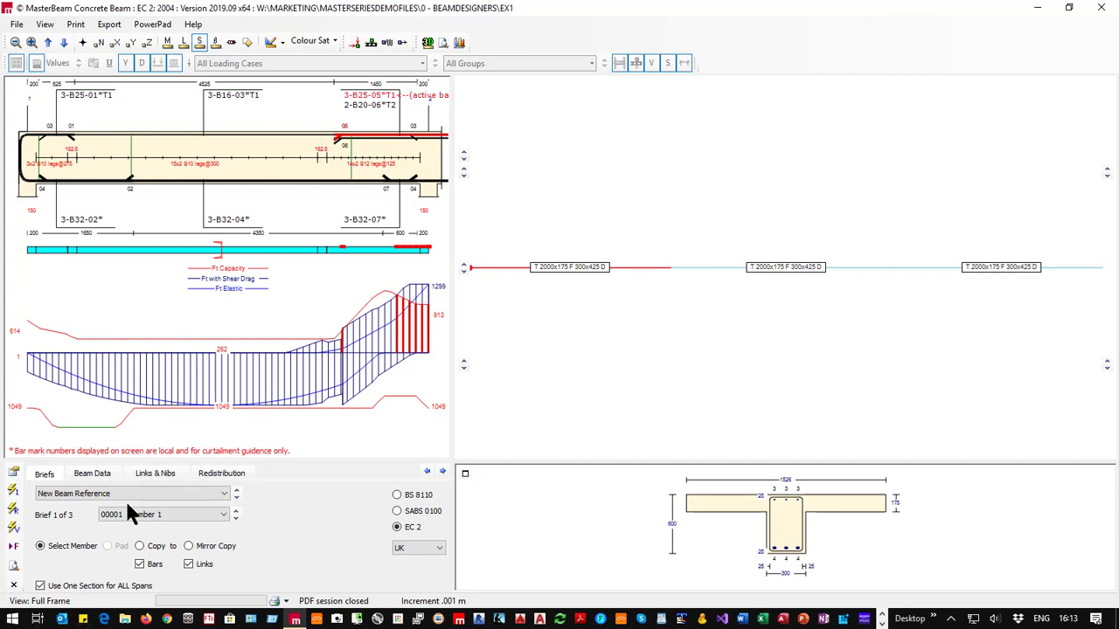
Set the auto-design bar limits to a minimum and maximum of 4 bars, then redesign.
click(12, 475)
click(617, 156)
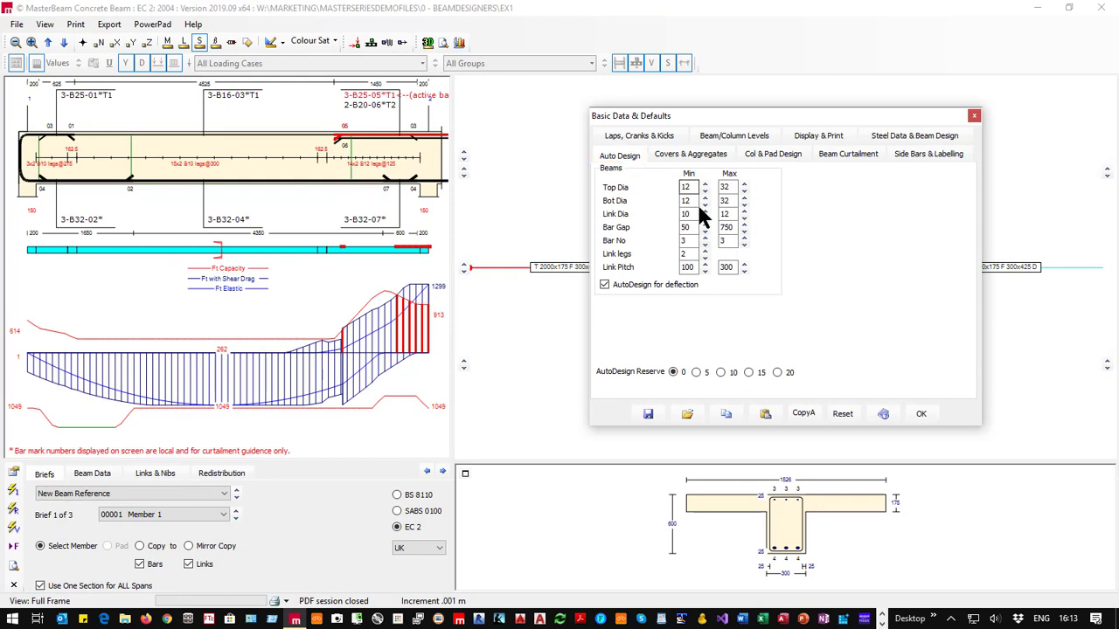
click(705, 237)
click(743, 236)
click(920, 414)
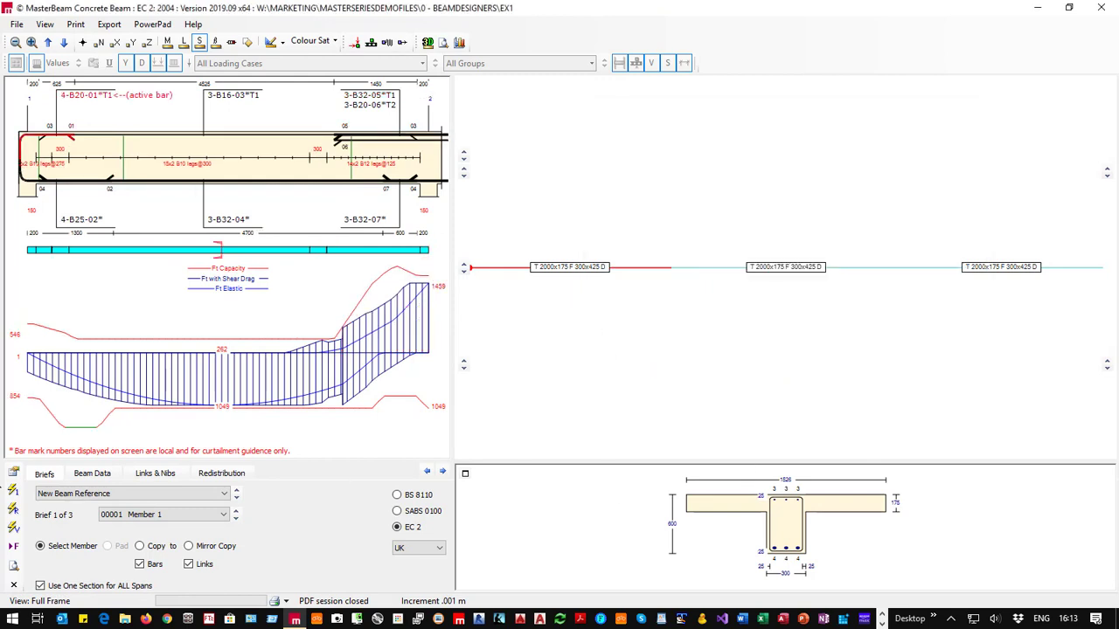
click(13, 494)
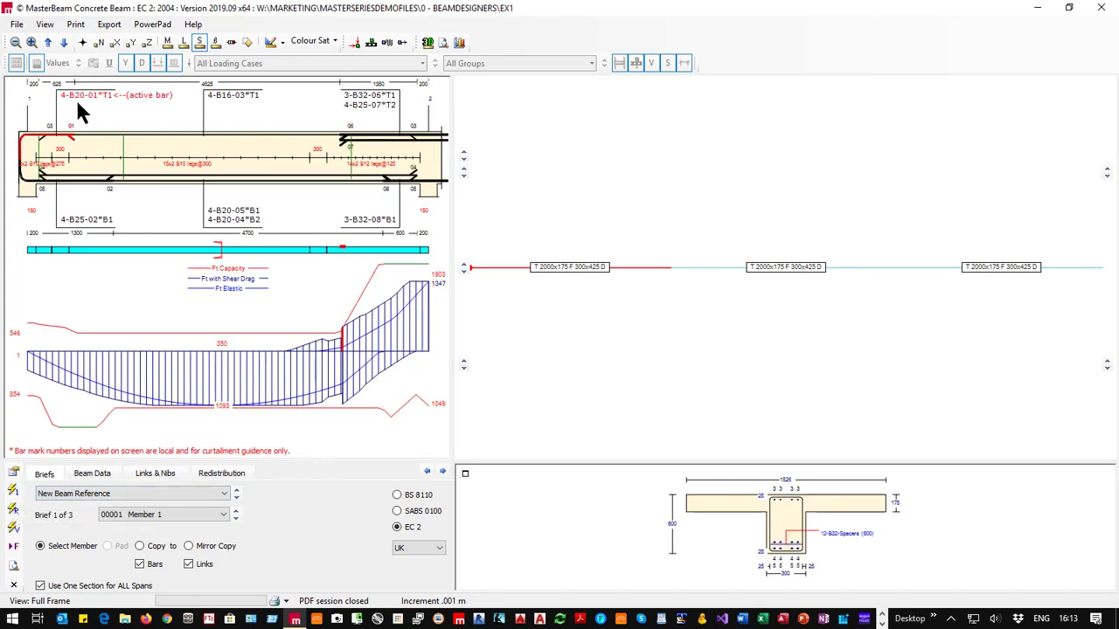
Raise the right-hand top bar to four bars and delete the second-layer top bar.
click(348, 103)
click(348, 101)
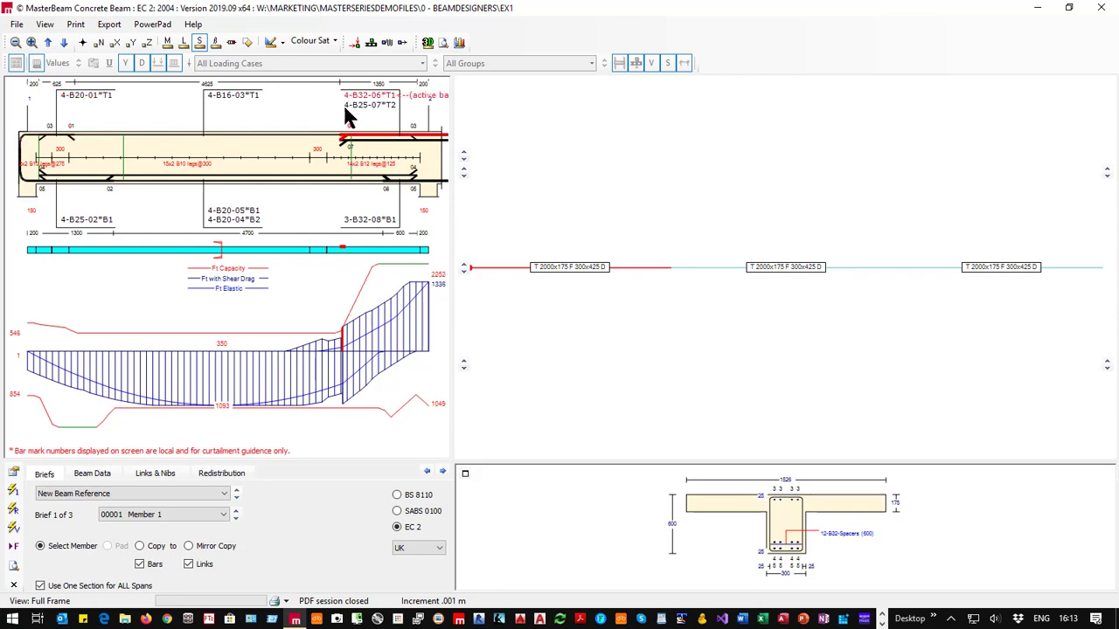
click(348, 104)
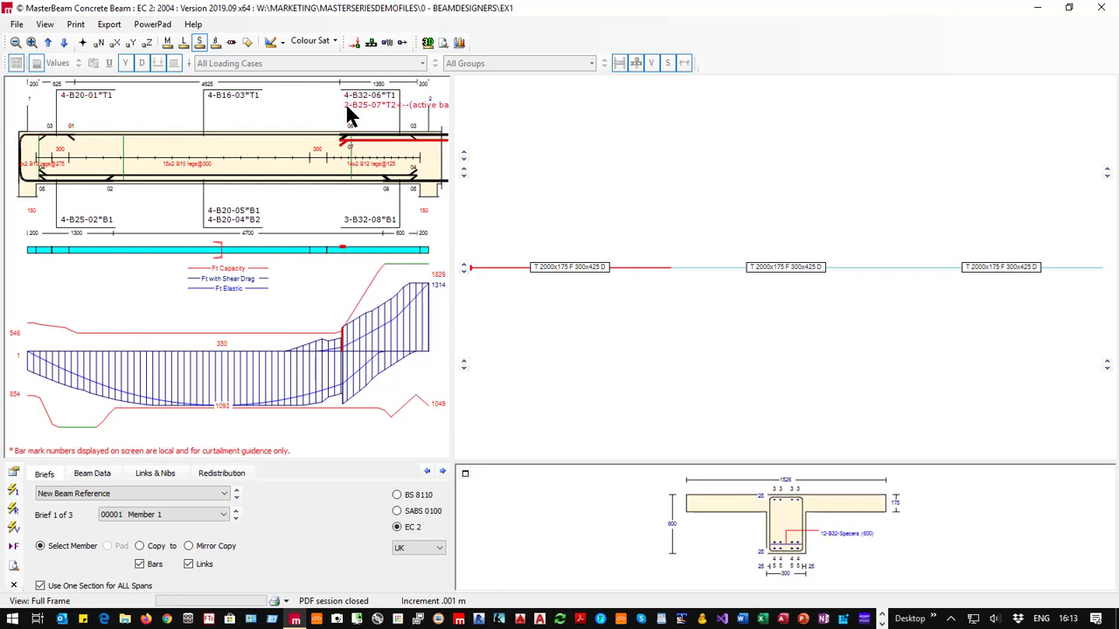
click(347, 105)
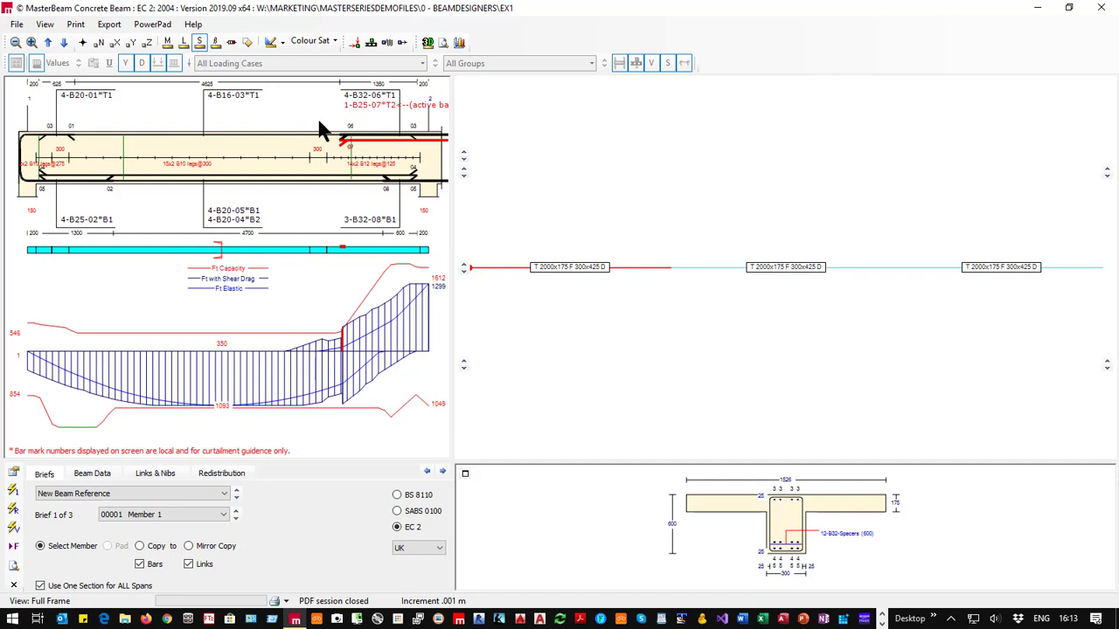
click(345, 102)
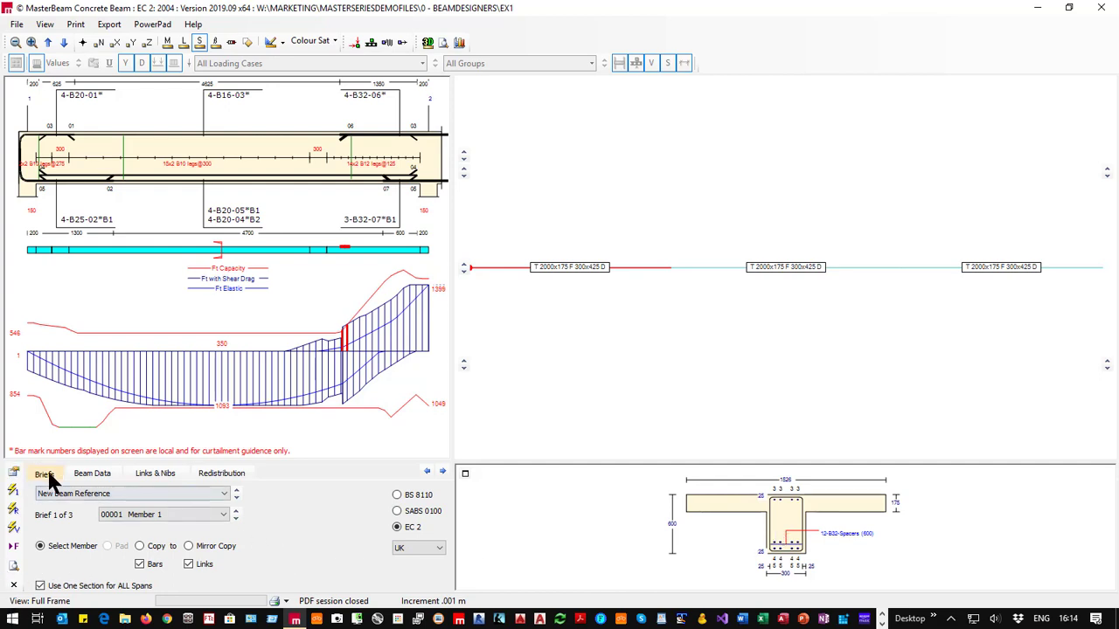
click(14, 585)
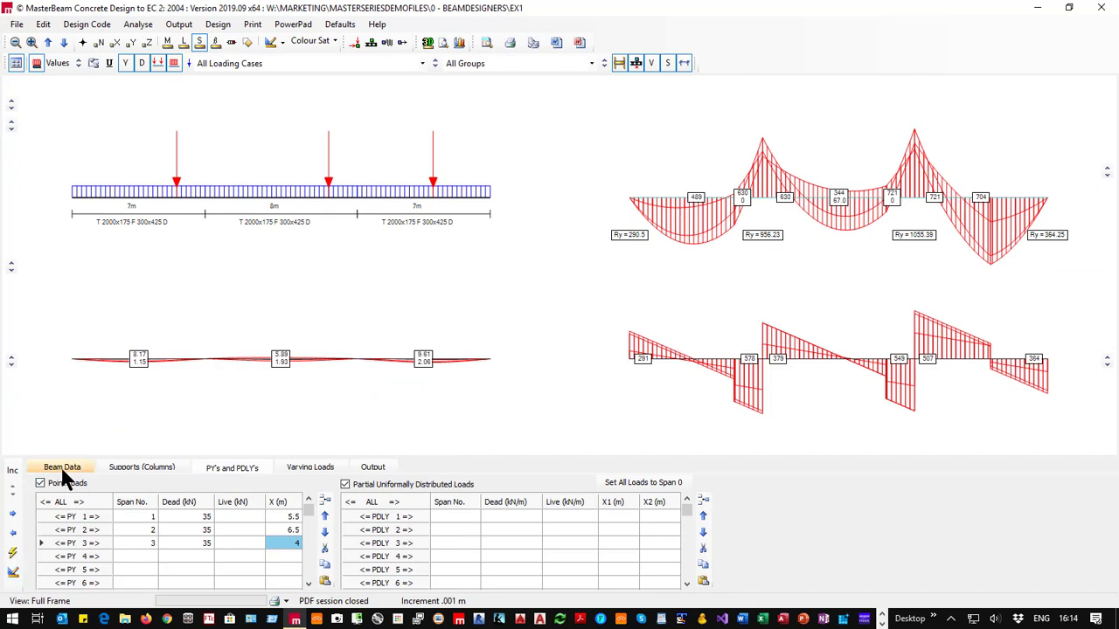
Set span overall depth h to 750 mm and web width bw to 400 mm, then rerun the design.
click(62, 468)
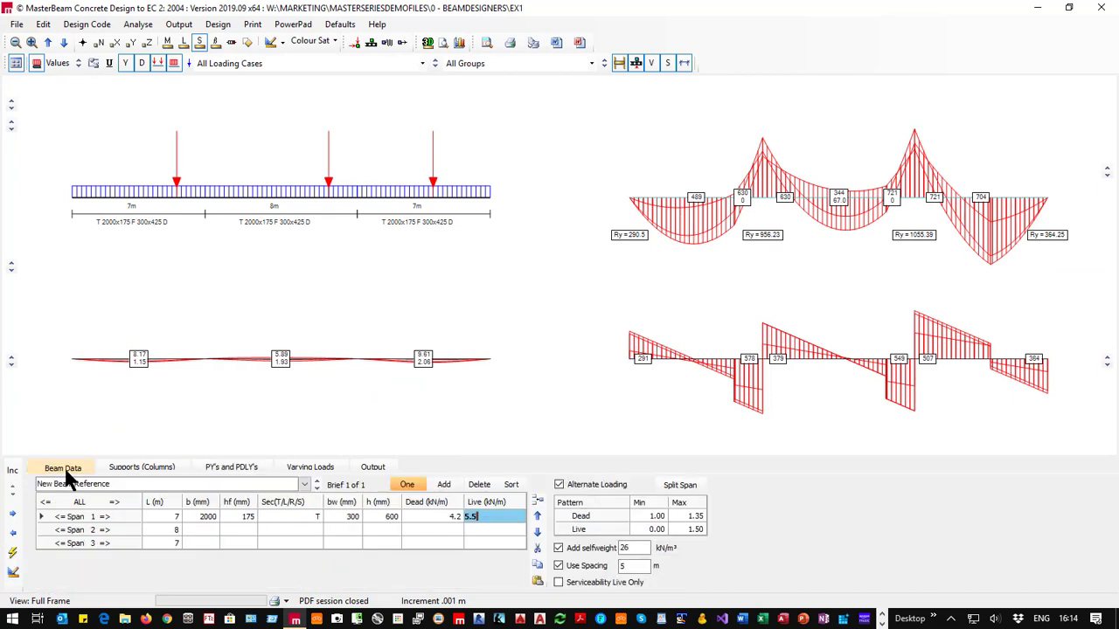
click(382, 515)
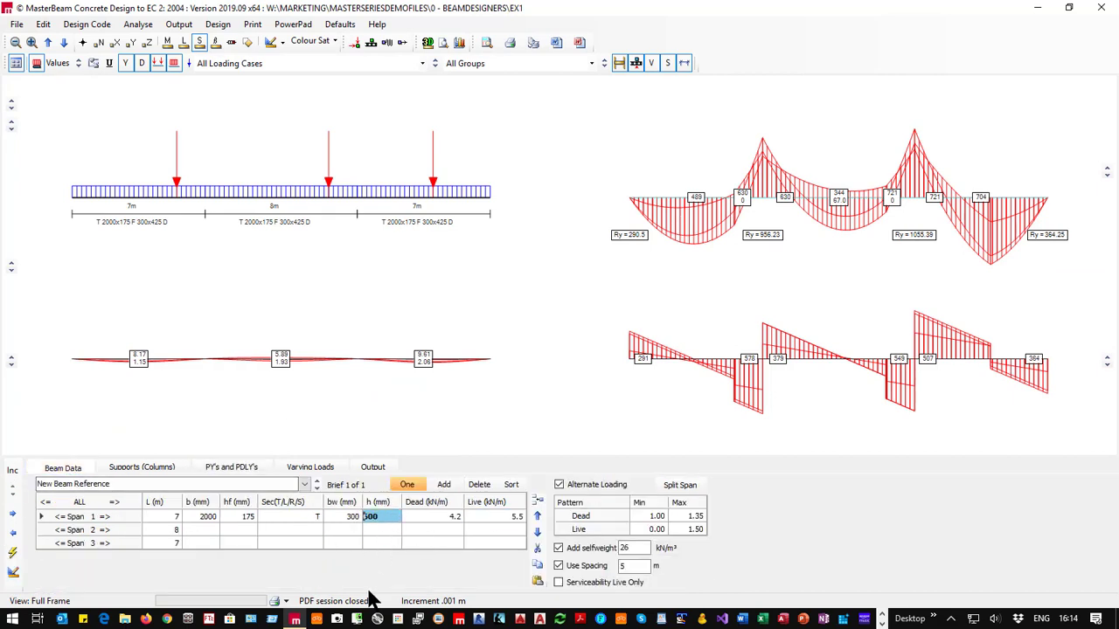
text(750)
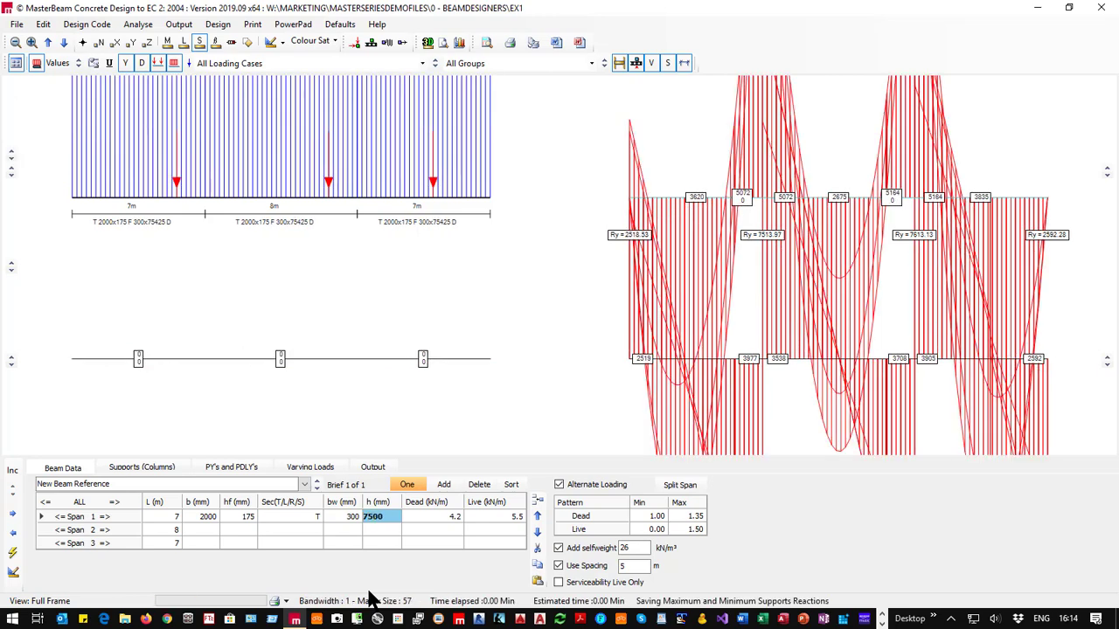
key(BackSpace)
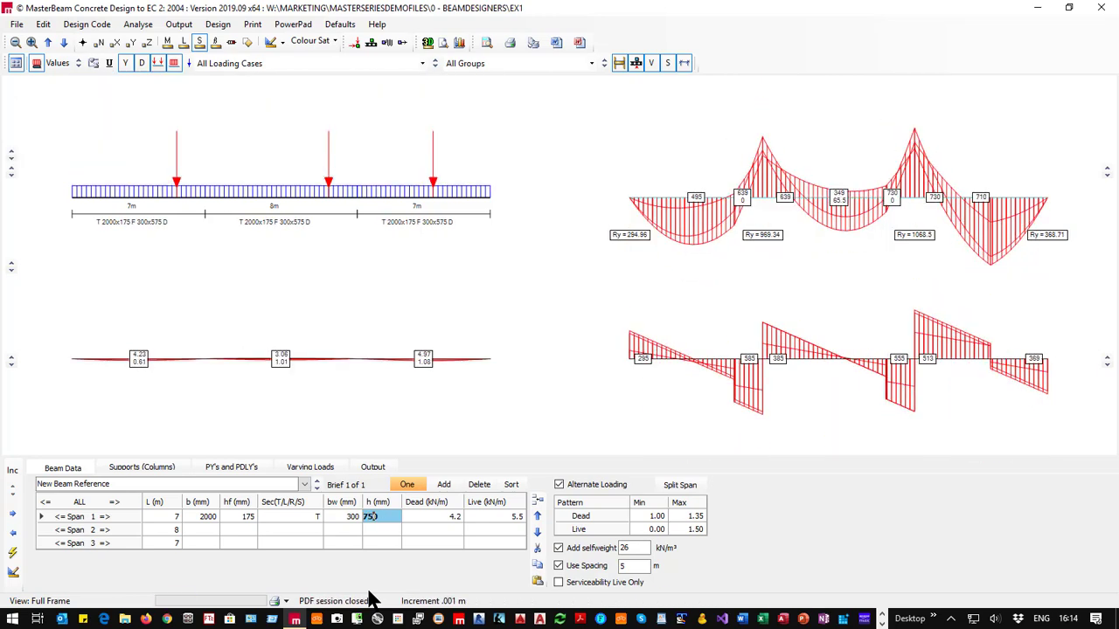
click(341, 514)
text(4)
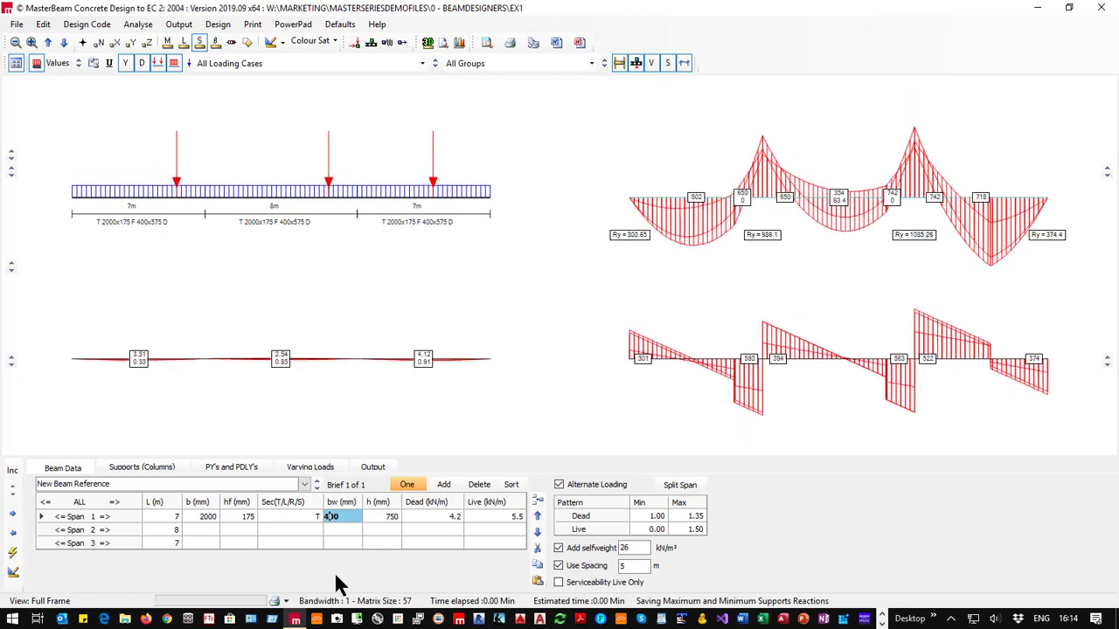
click(13, 571)
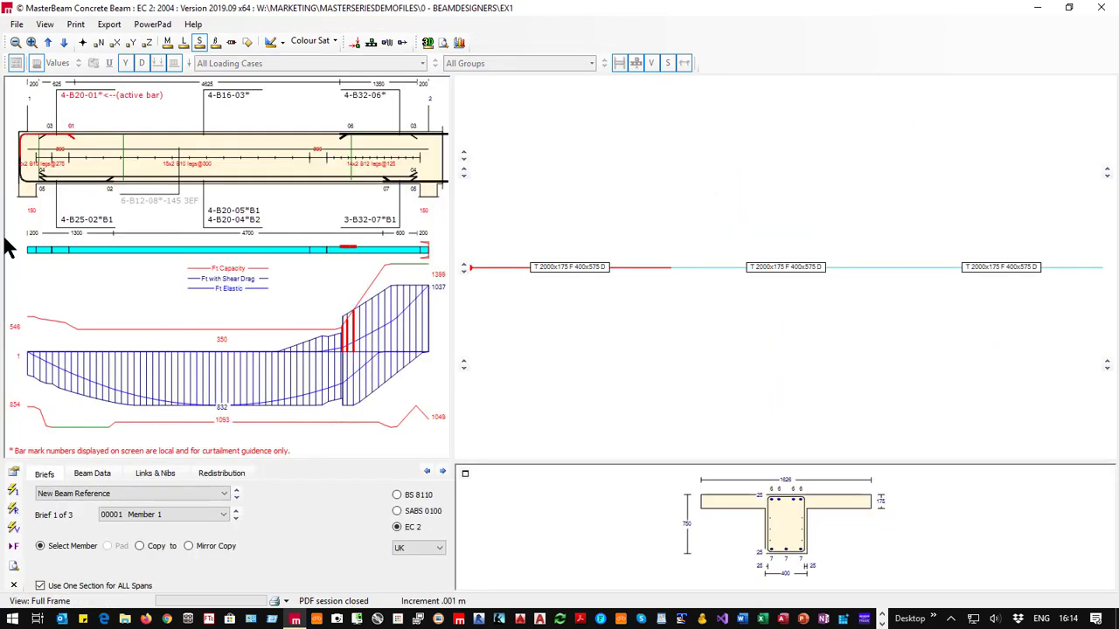
Automatically redesign all members, overwriting the previous reinforcement arrangements.
click(14, 507)
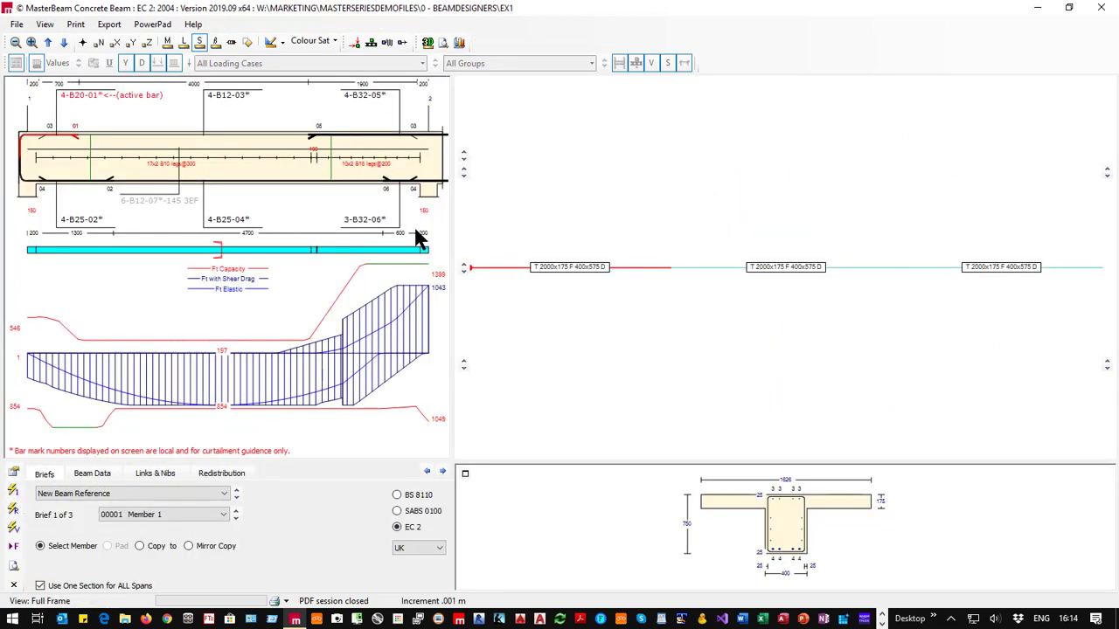
click(14, 511)
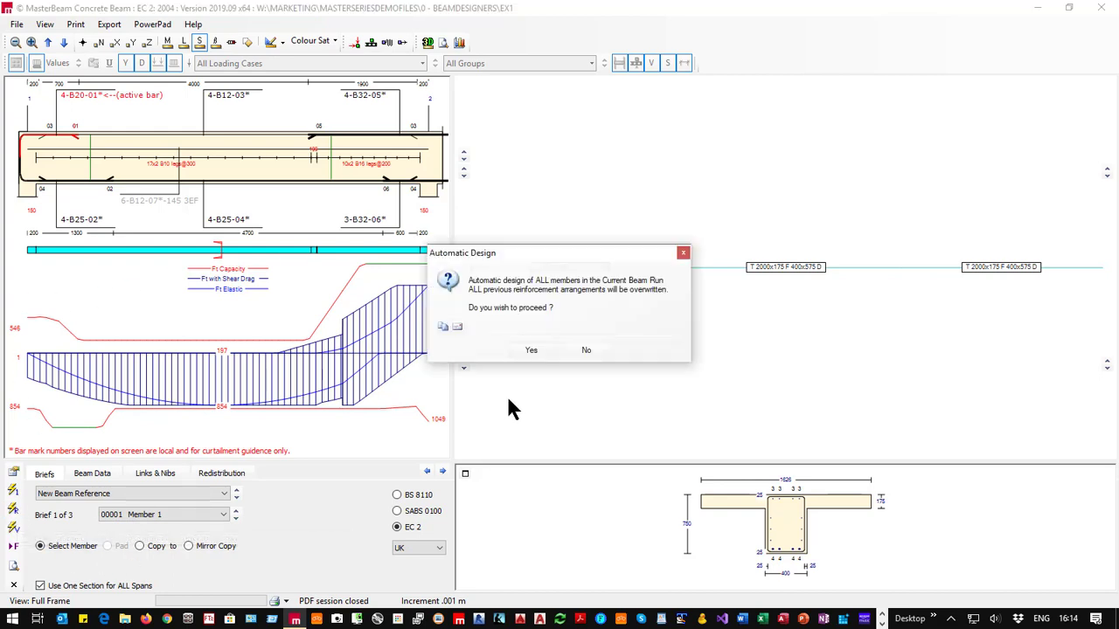
click(531, 351)
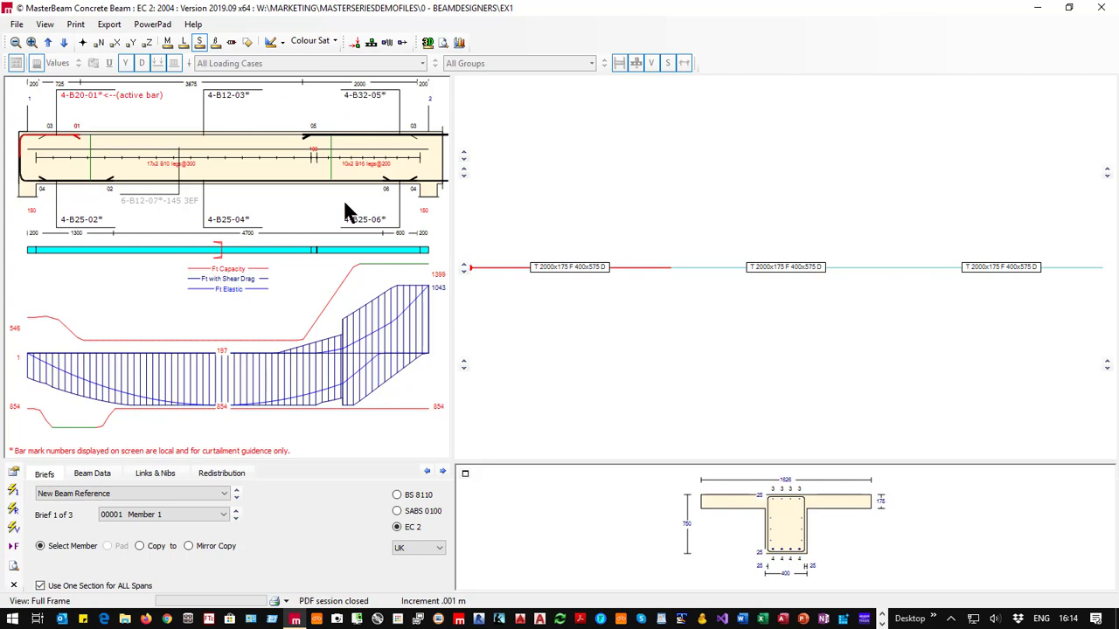
Redesign the middle span, review spans 3 and 1, and select top bar 4-B25-05.
click(725, 266)
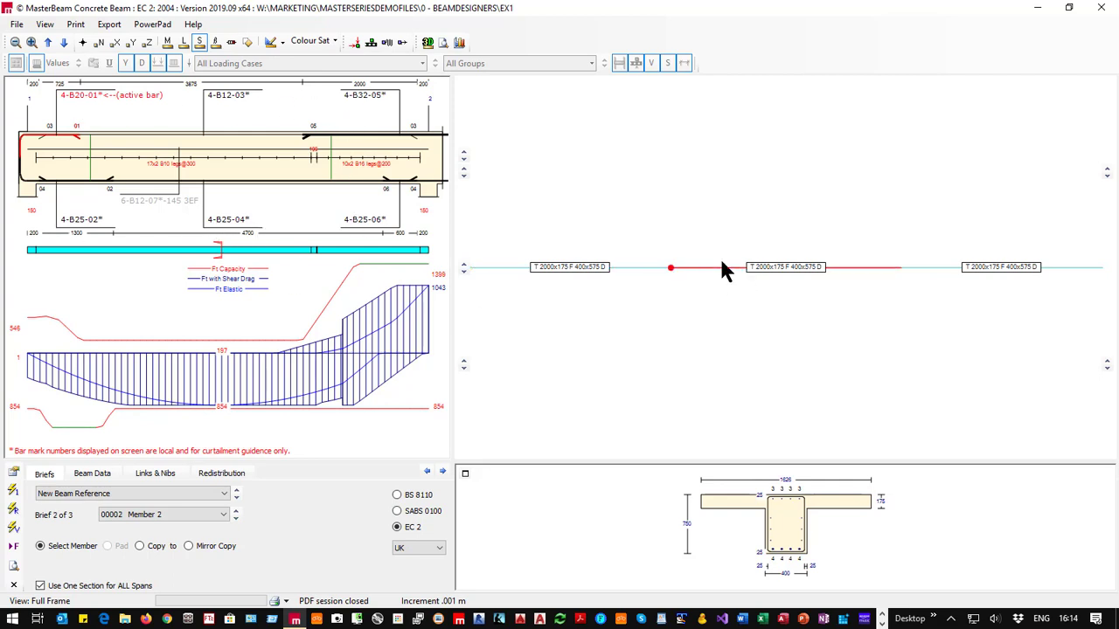
click(12, 494)
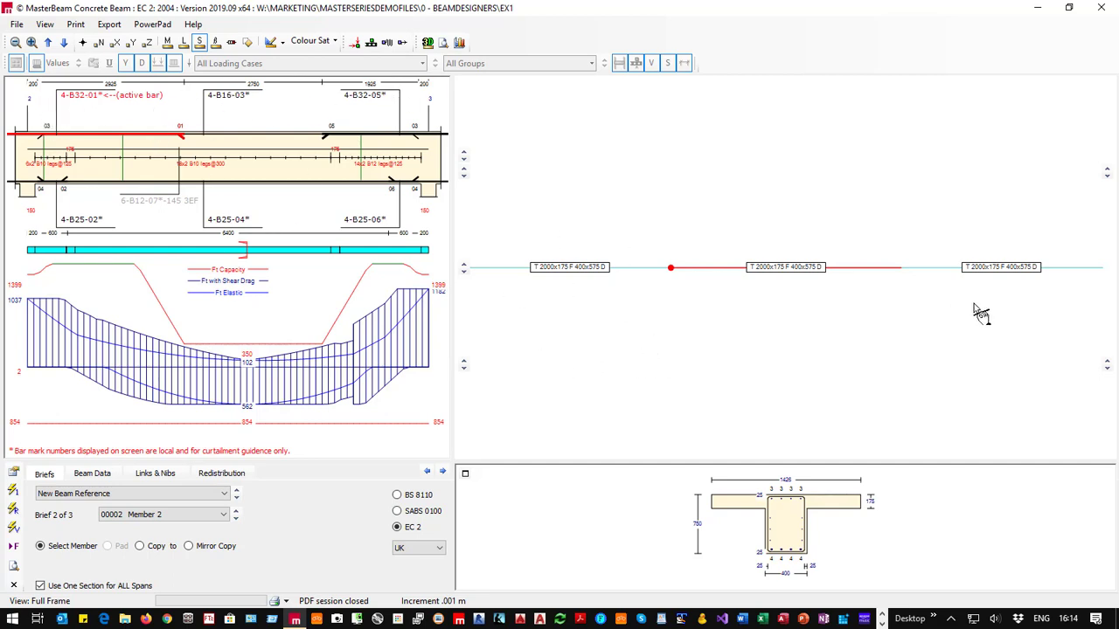
click(951, 266)
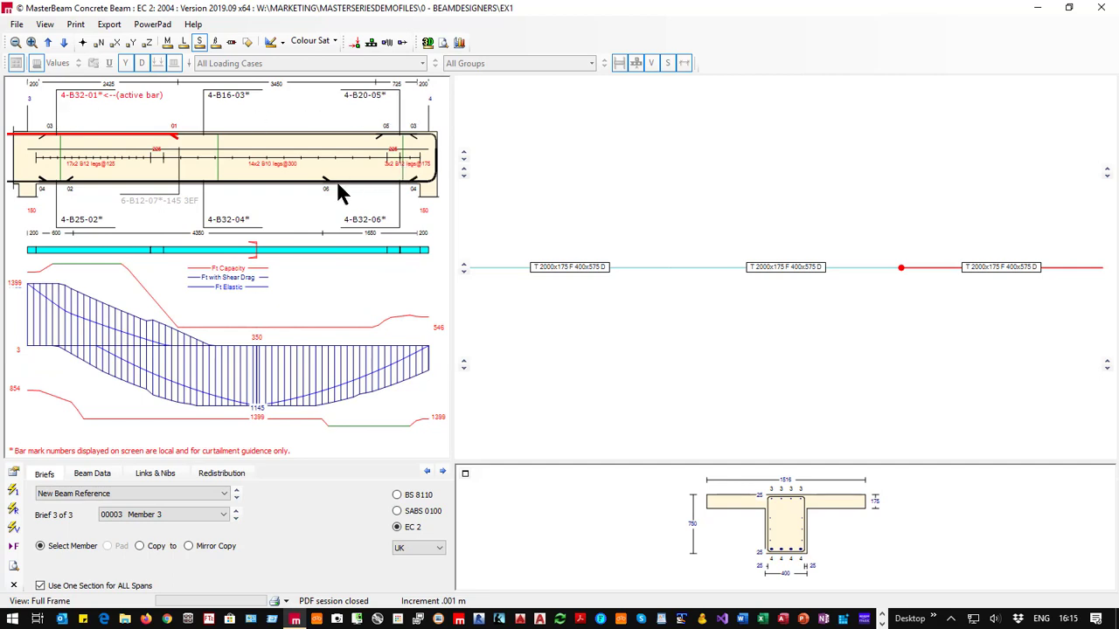
click(608, 270)
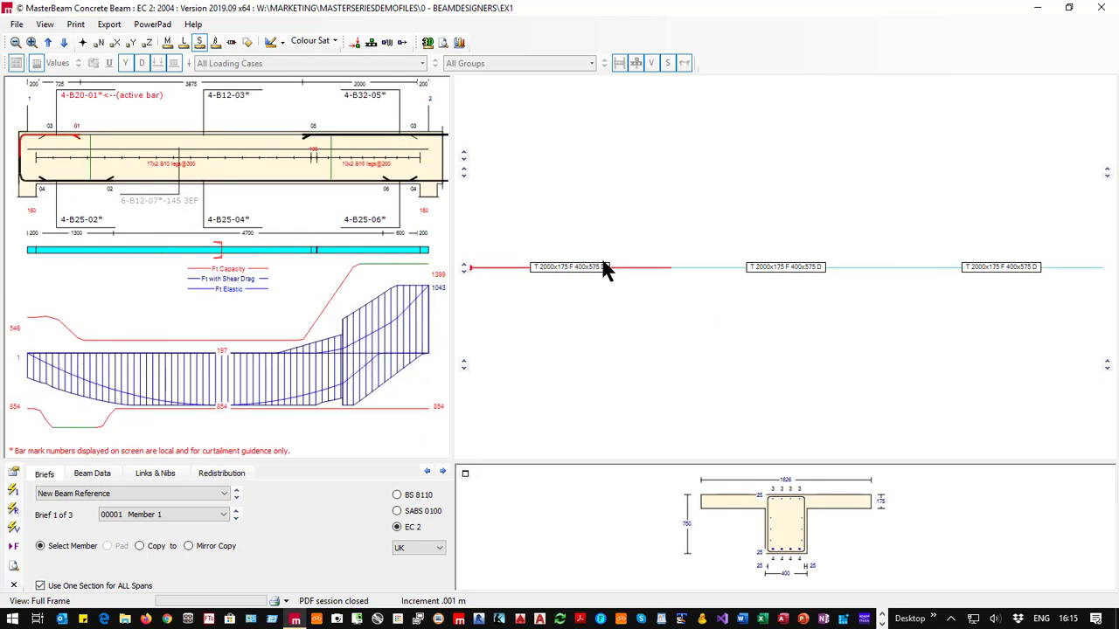
click(365, 97)
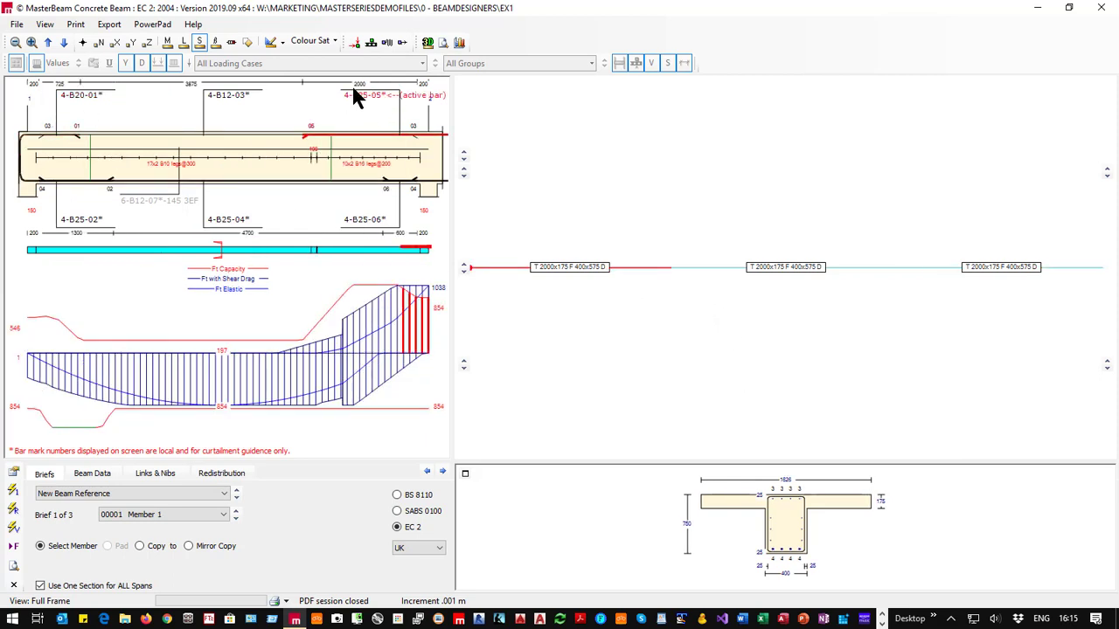
Raise span 1's right-end moment redistribution to 25%.
click(91, 474)
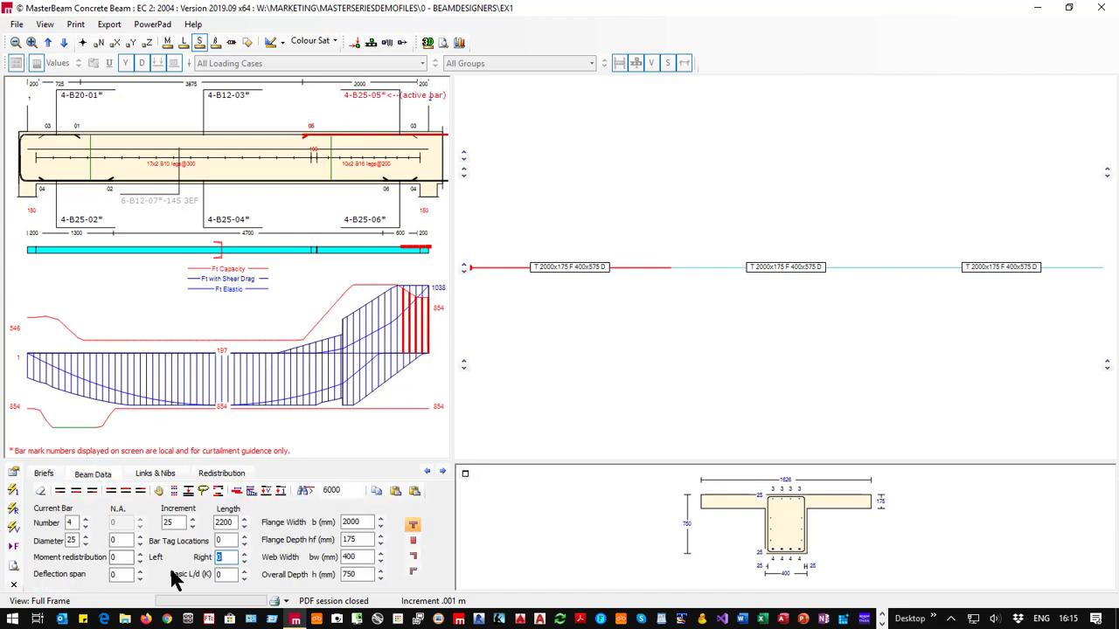
click(230, 558)
click(244, 562)
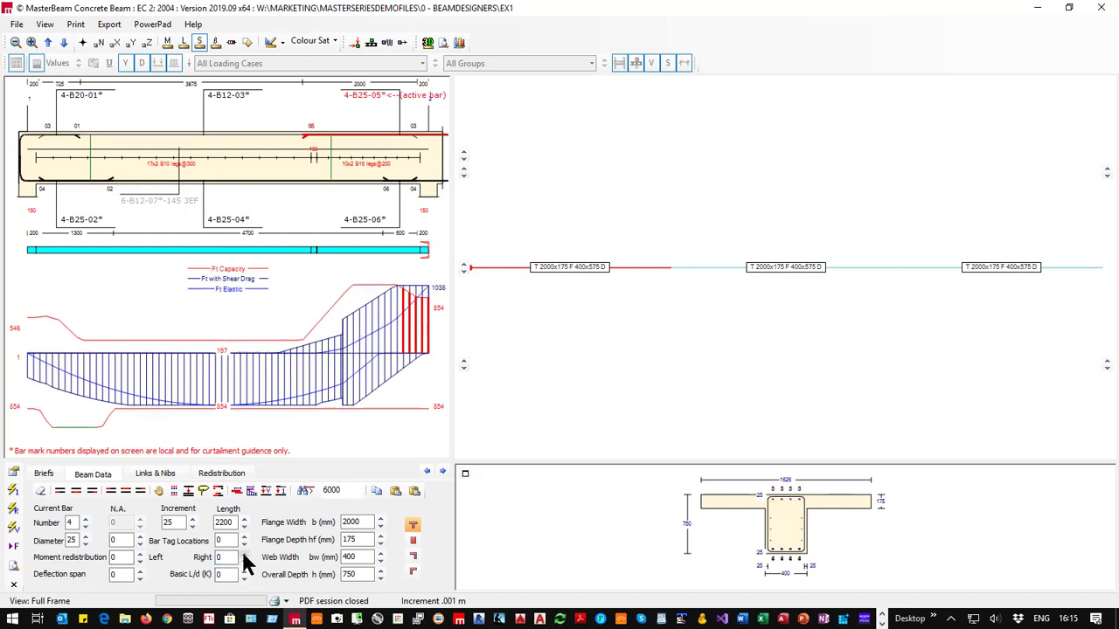
click(245, 554)
click(245, 554)
click(245, 554)
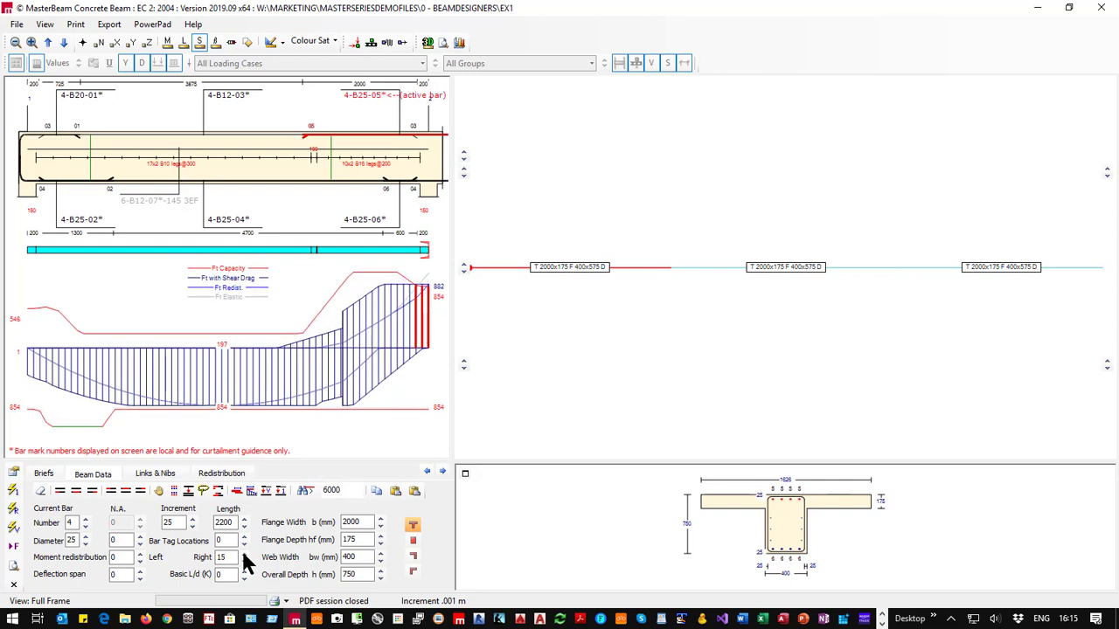
click(245, 554)
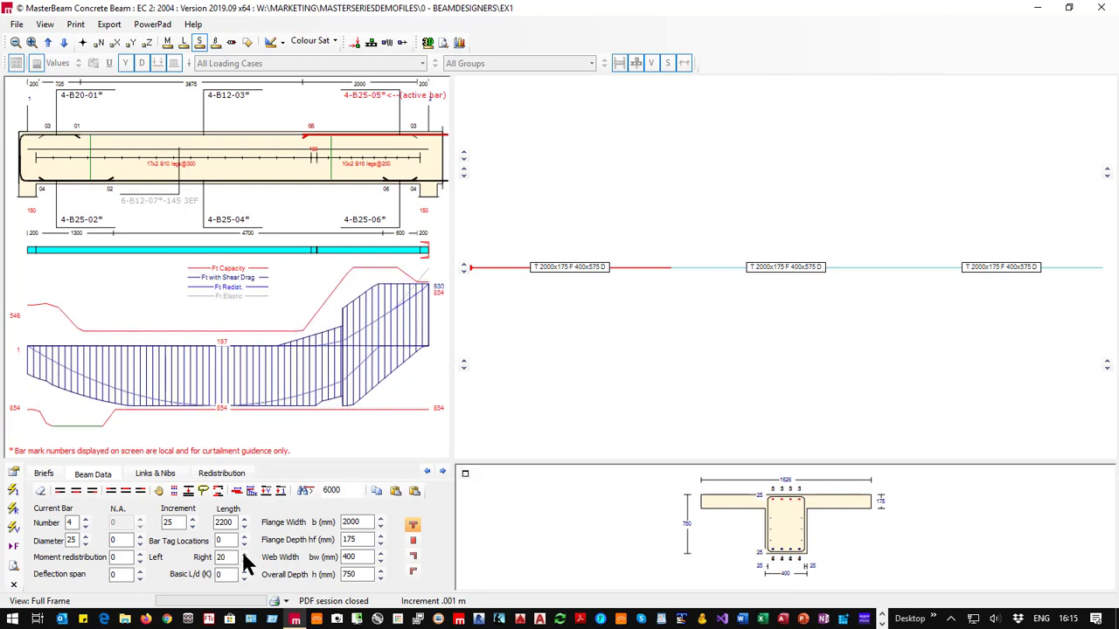
click(245, 554)
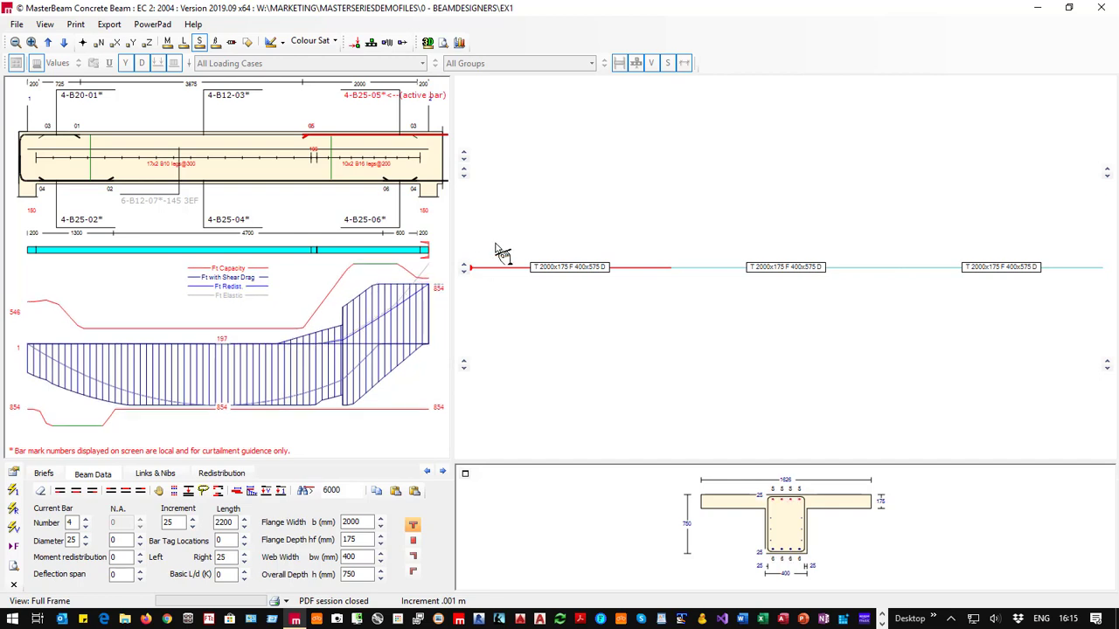
Raise the middle span's left-end moment redistribution to 25%.
click(709, 267)
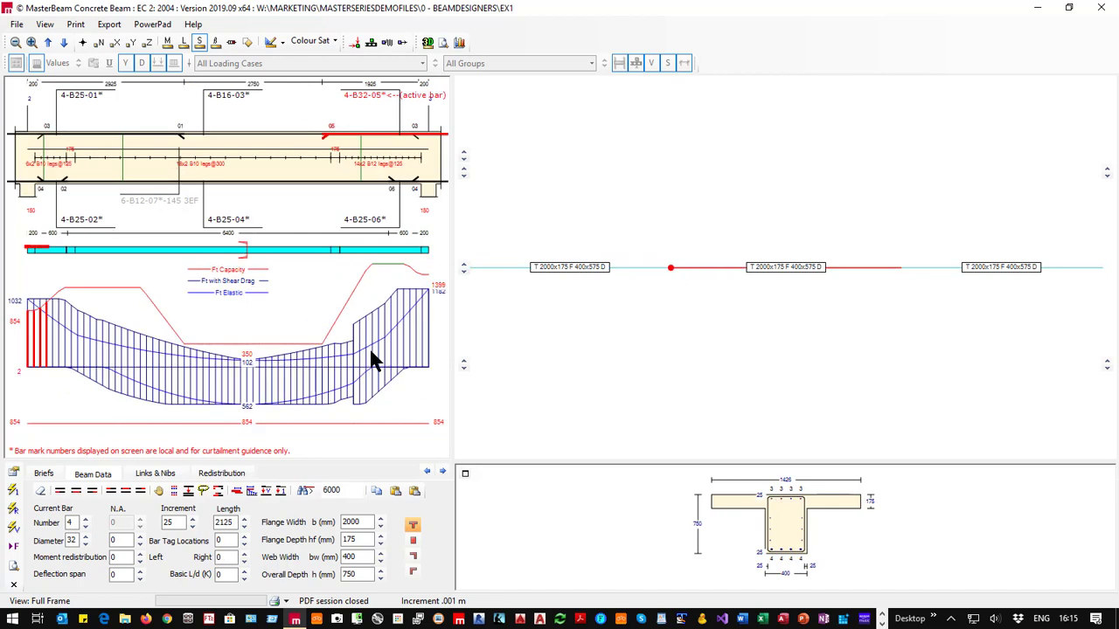
click(140, 553)
click(140, 553)
click(140, 554)
click(140, 554)
click(140, 555)
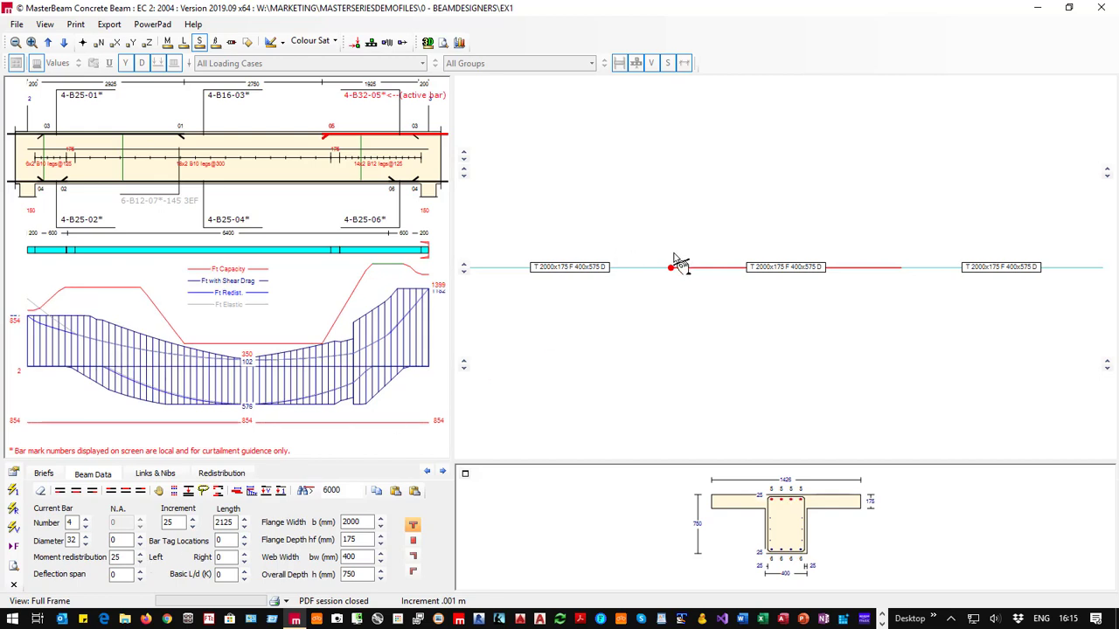
Set the middle span's right-end moment redistribution to 30%.
click(633, 267)
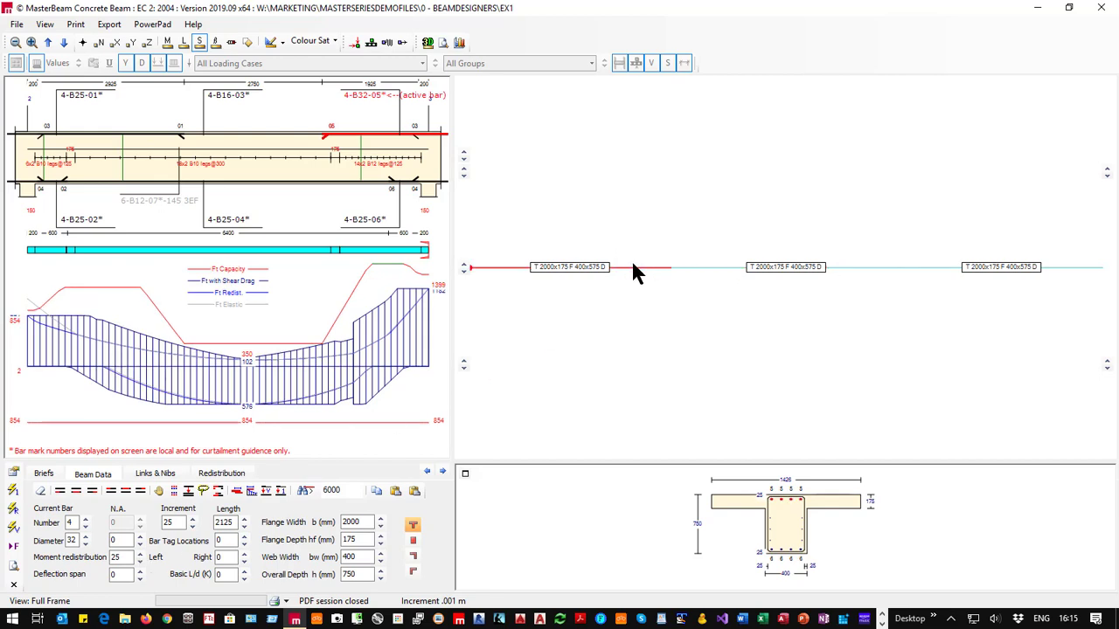
click(714, 270)
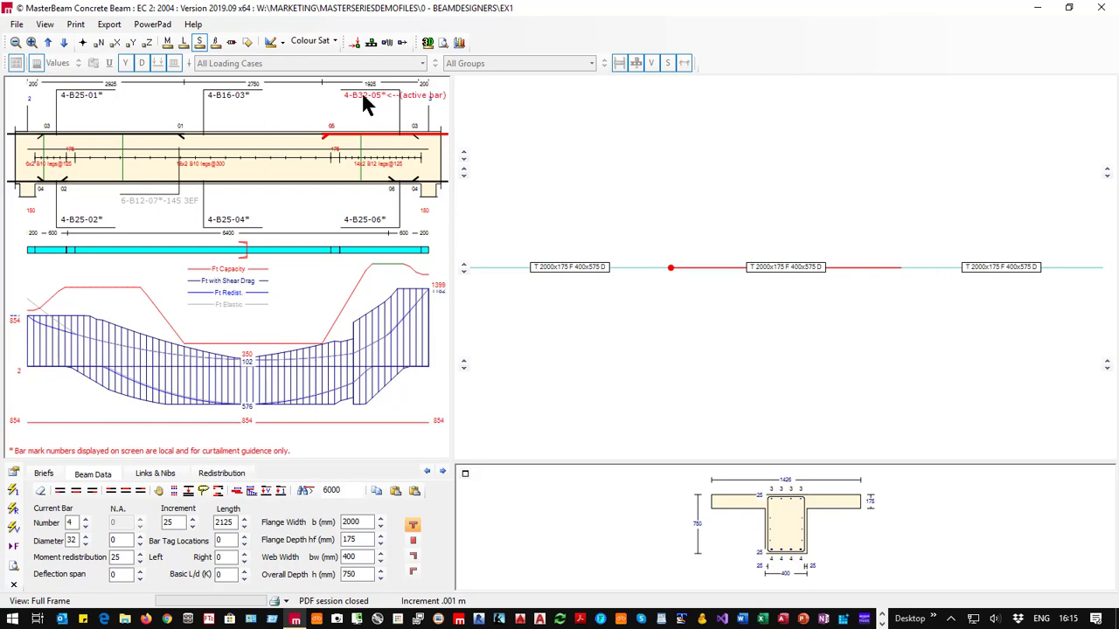
scroll(360, 90, down, 1)
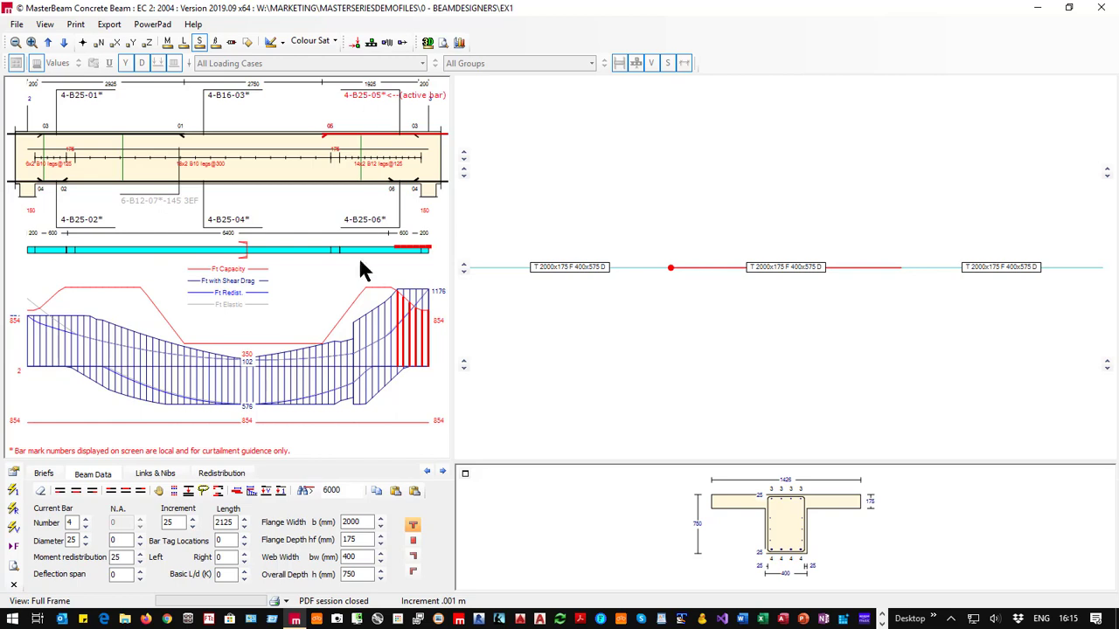
click(244, 555)
click(244, 555)
click(244, 555)
click(244, 554)
click(244, 554)
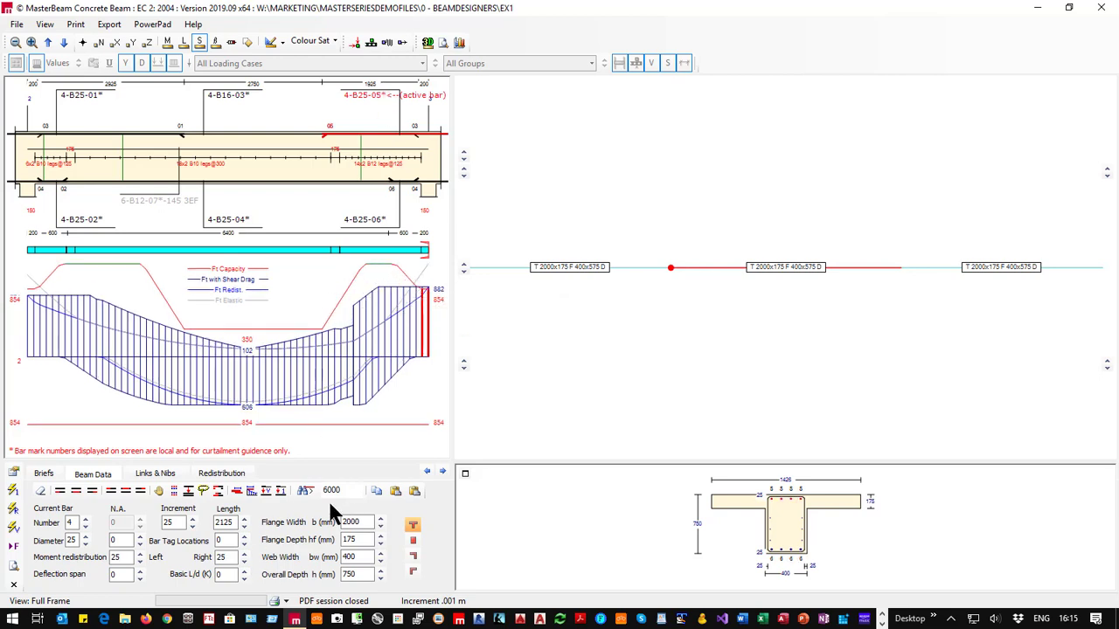
click(245, 554)
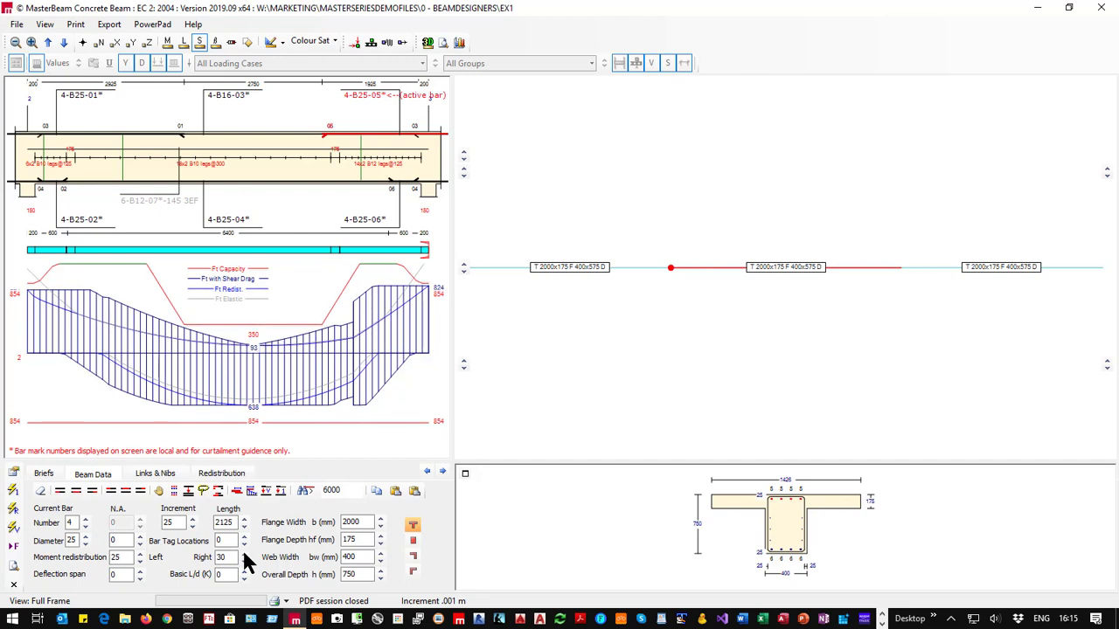
Set span 3's left-end moment redistribution to 30%.
click(933, 268)
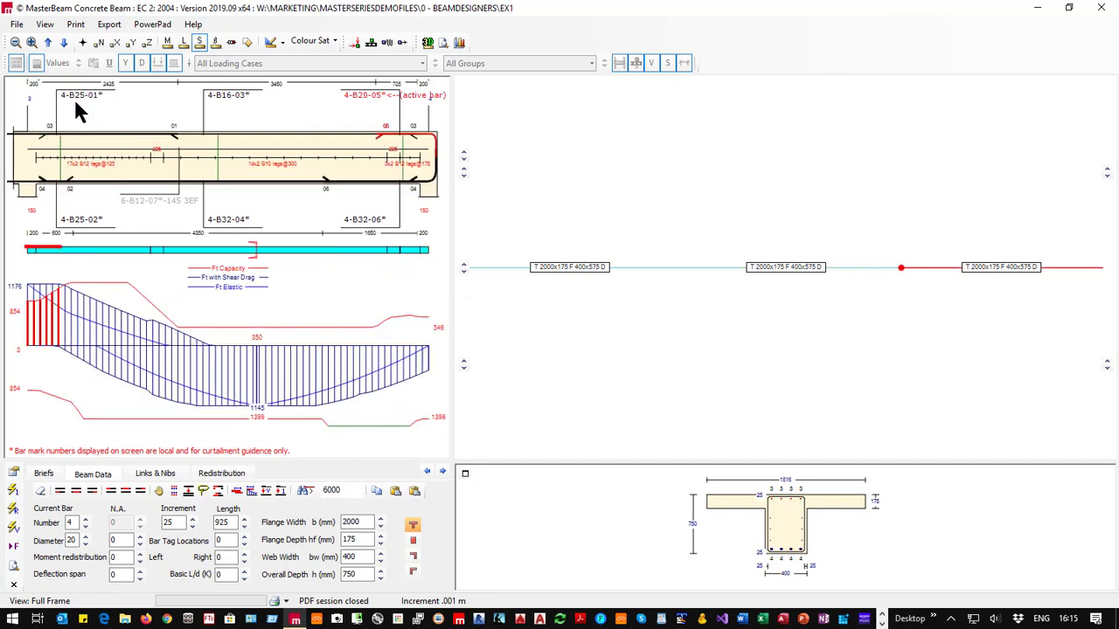
click(140, 555)
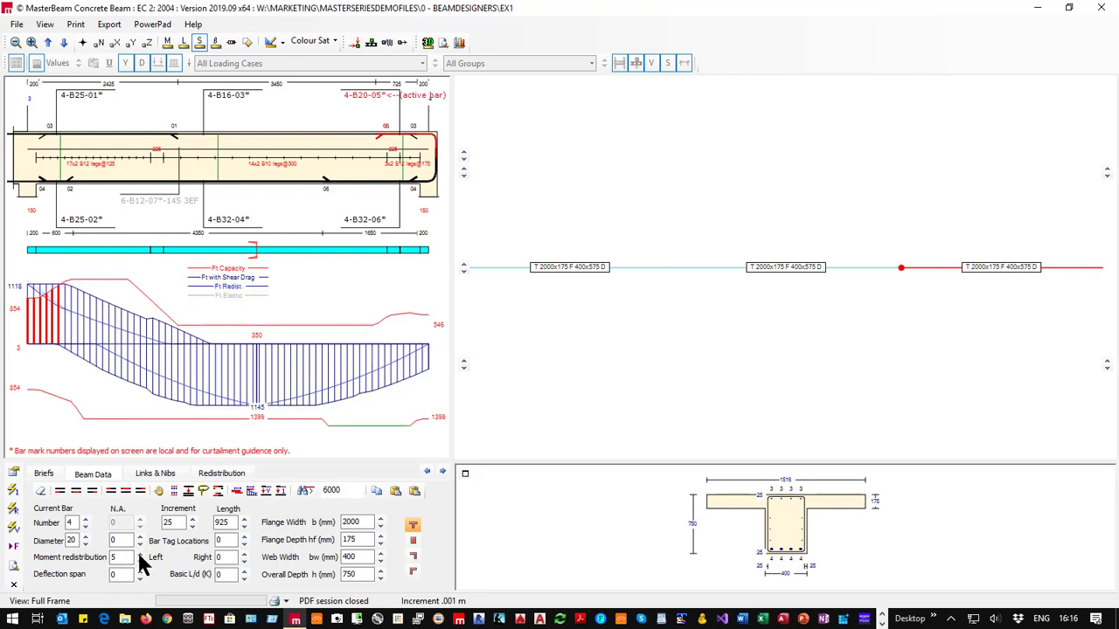
click(139, 556)
click(139, 556)
click(139, 556)
click(139, 556)
click(139, 556)
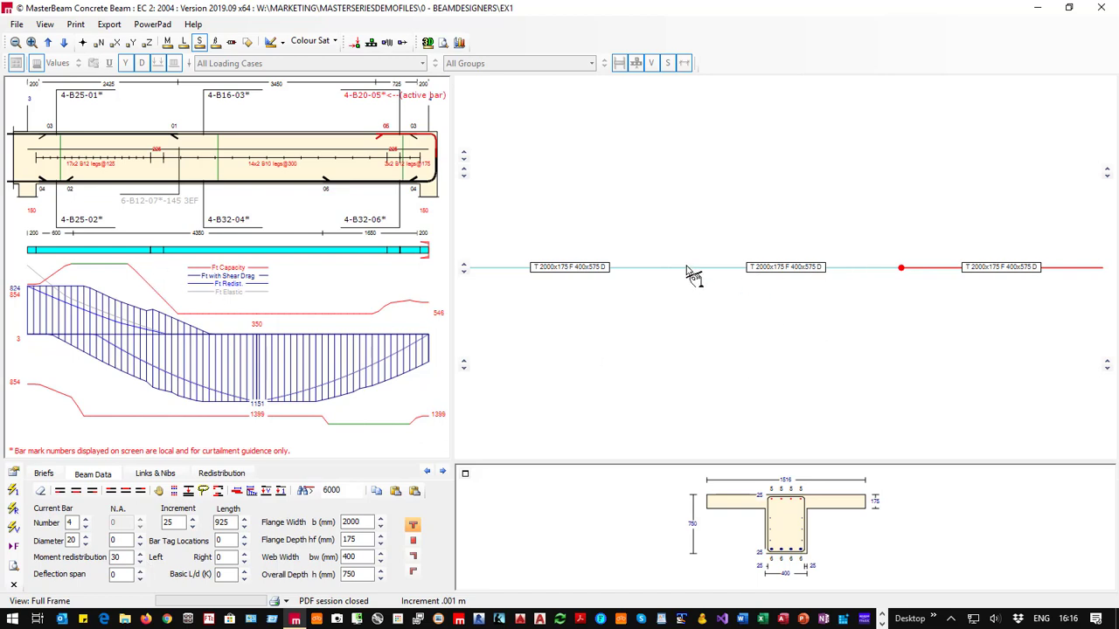
Raise span 2's left-end and span 1's right-end redistribution to 30%.
click(865, 274)
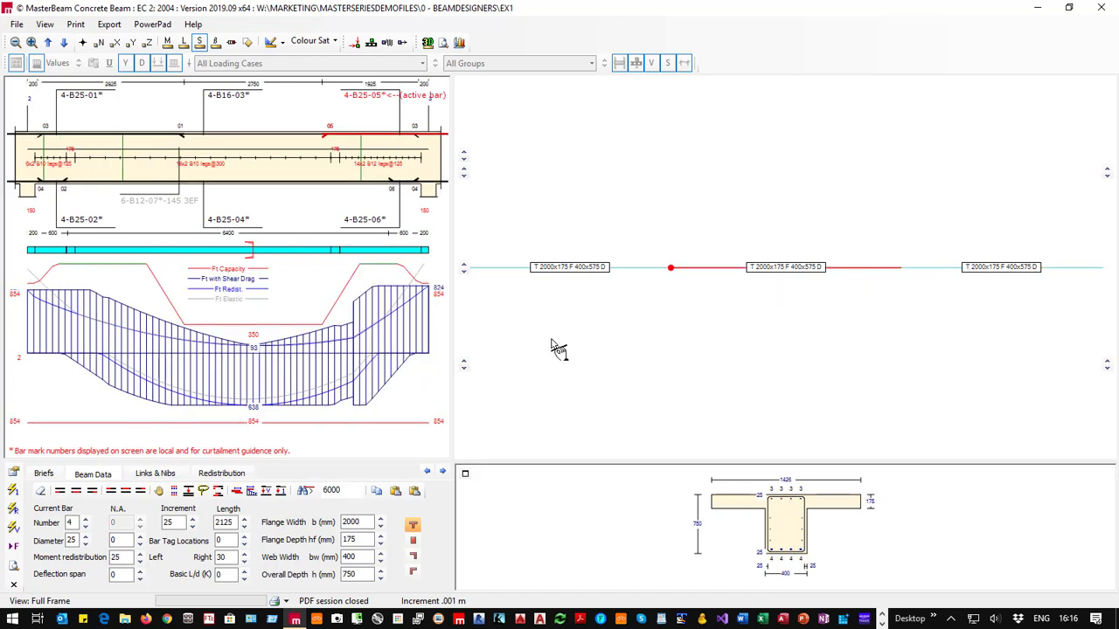
click(141, 556)
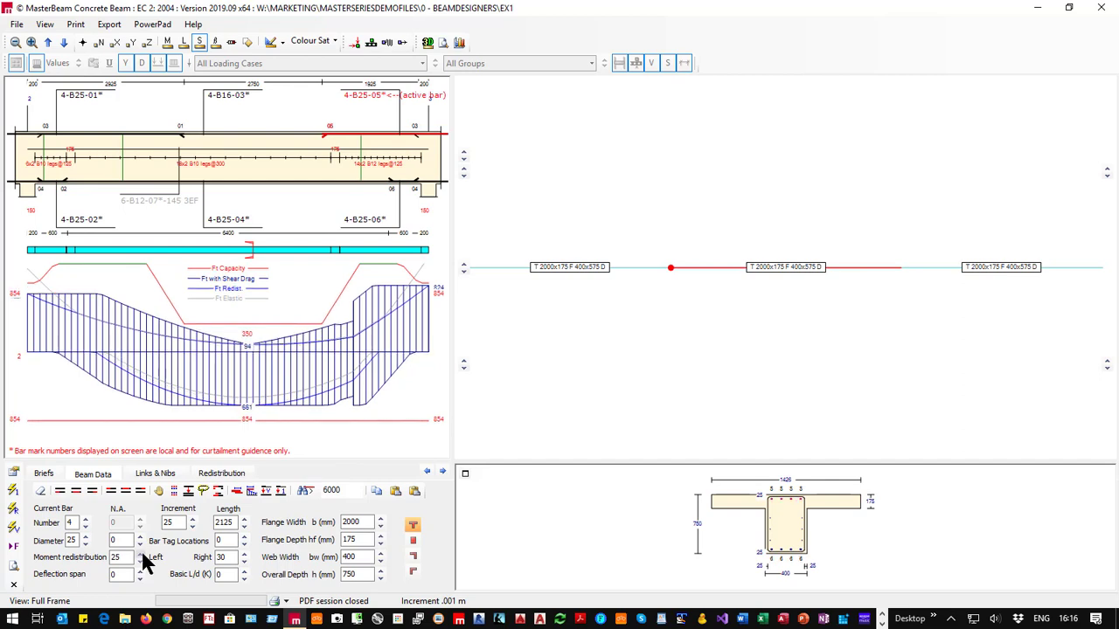
click(647, 268)
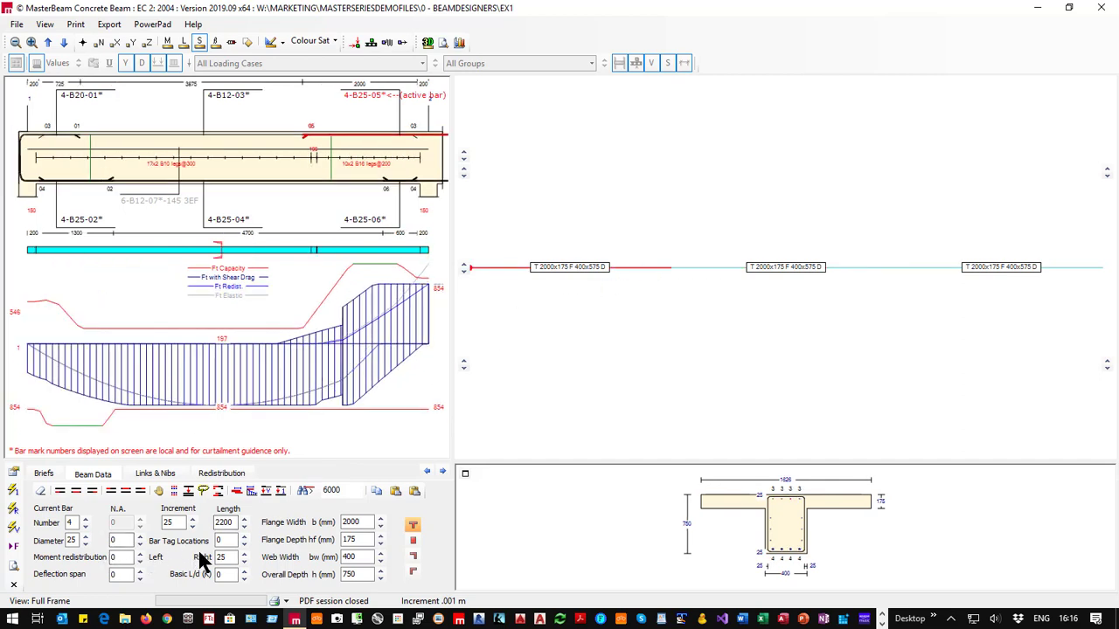
click(244, 554)
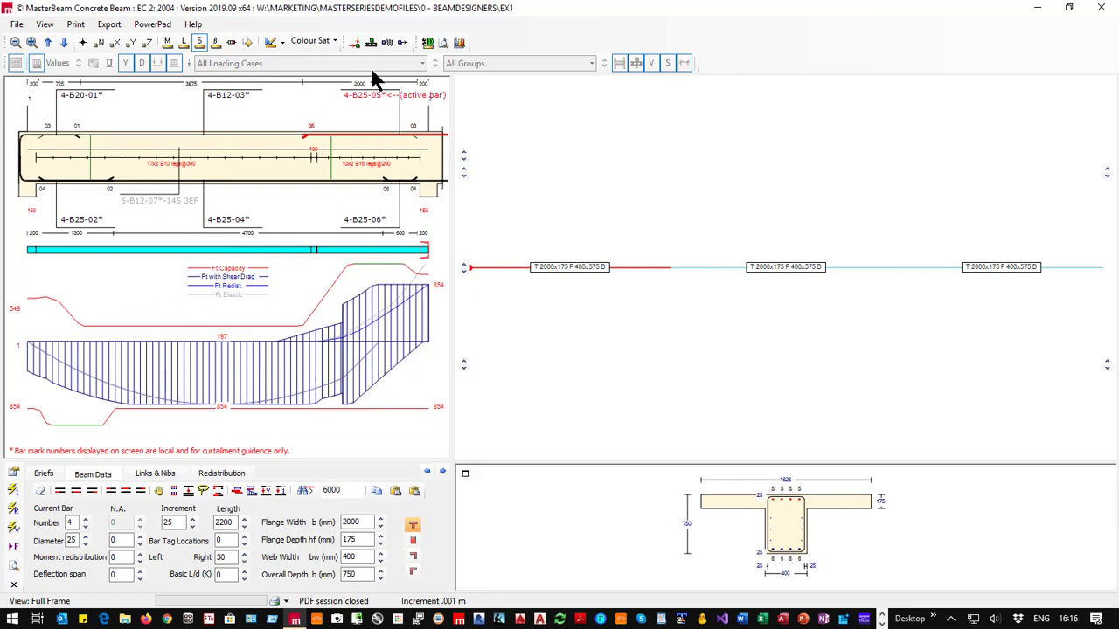
Select span 3 and toggle its diagram between shear force and bending moment.
click(784, 270)
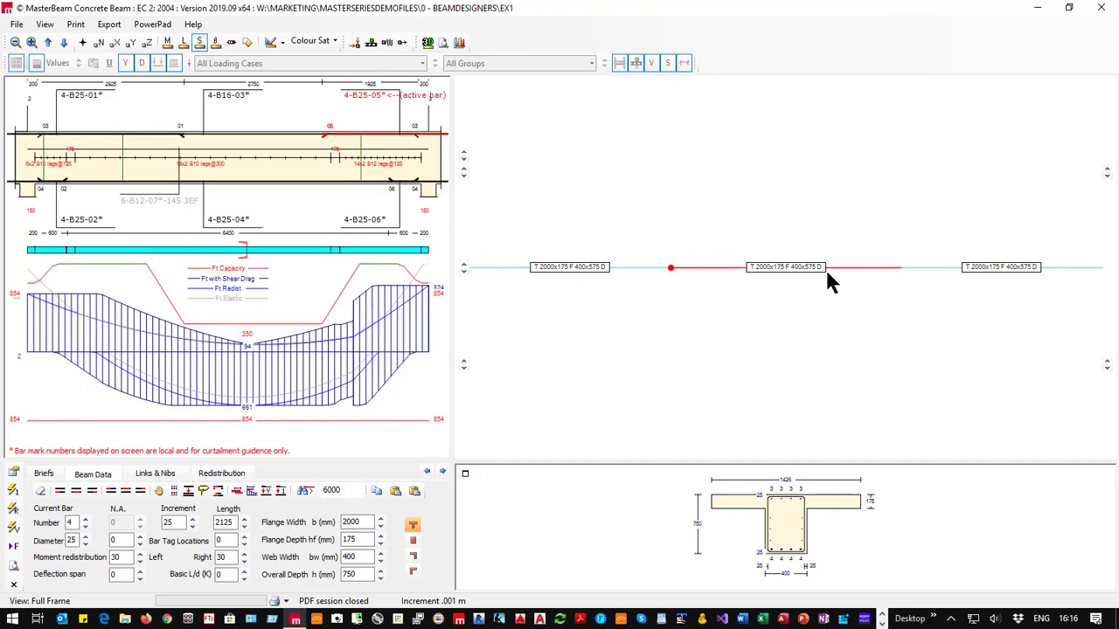
click(993, 278)
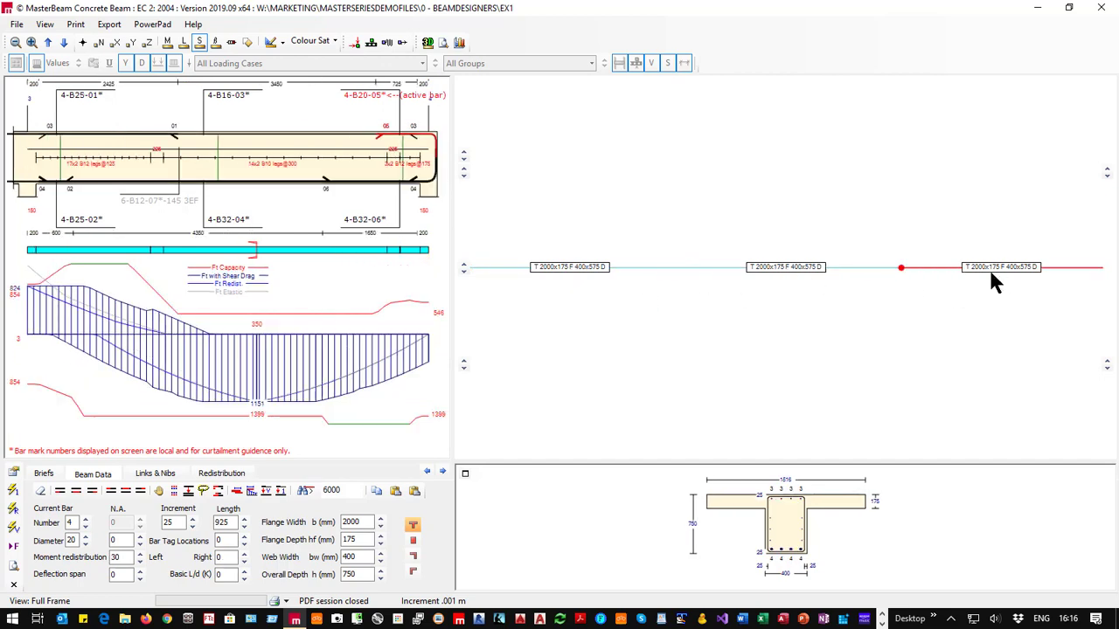
click(258, 380)
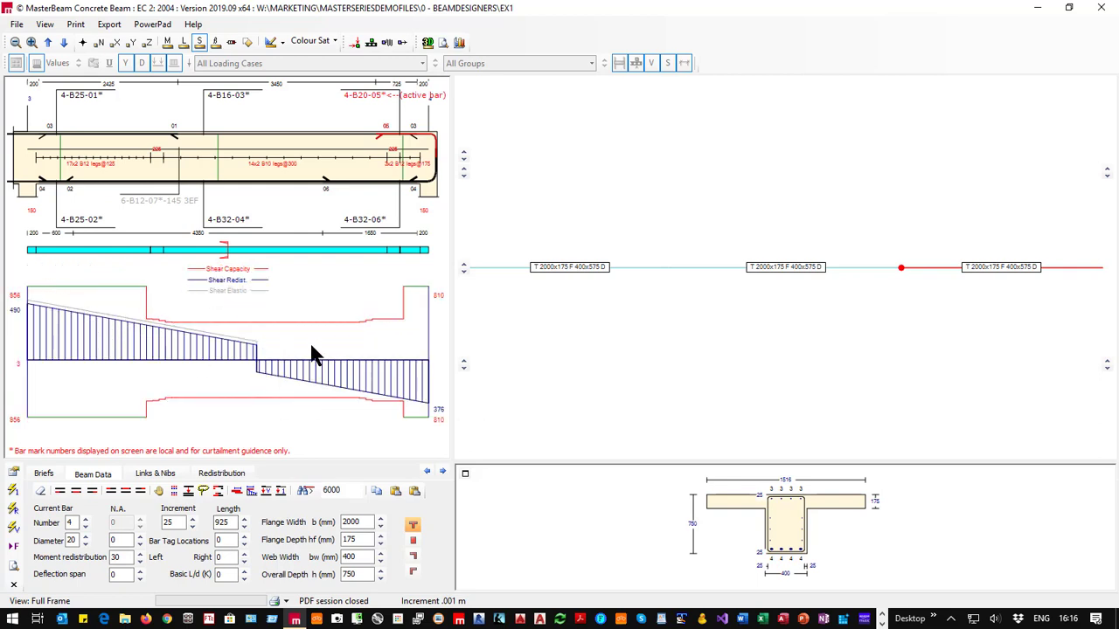
click(251, 367)
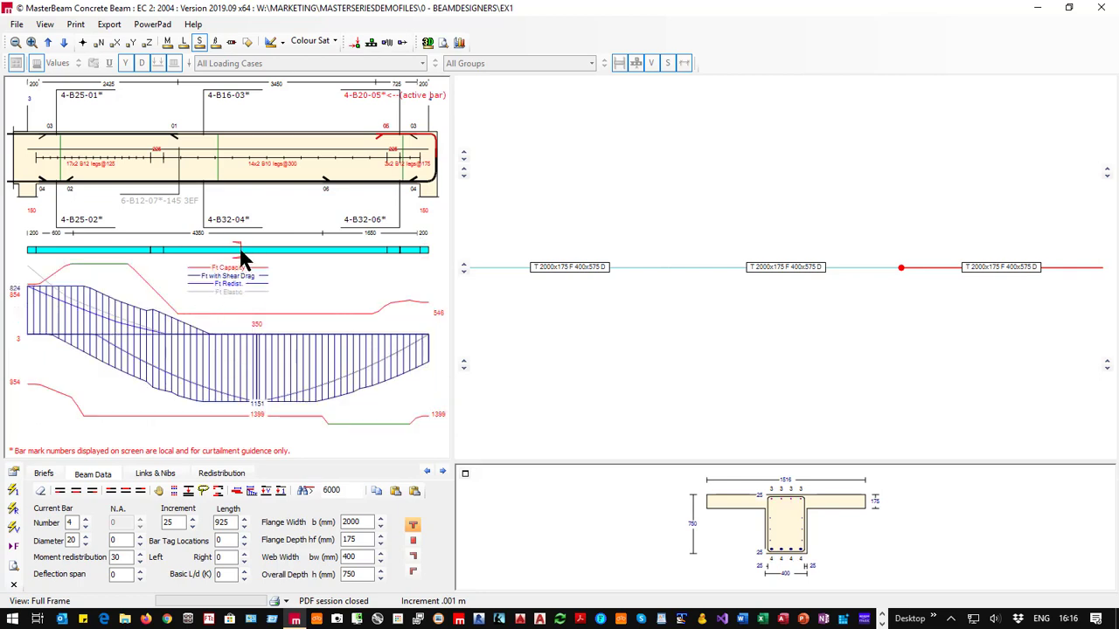
Open span 3's design calculation report, scroll through it, and return to the diagrams.
click(243, 257)
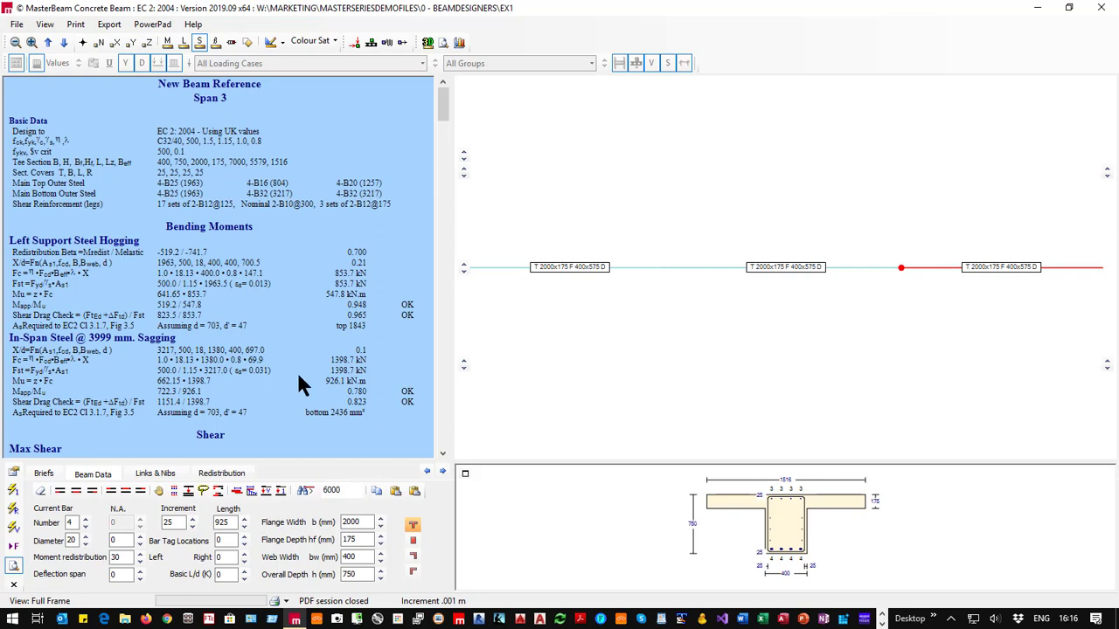
scroll(298, 377, down, 10)
scroll(299, 378, down, 4)
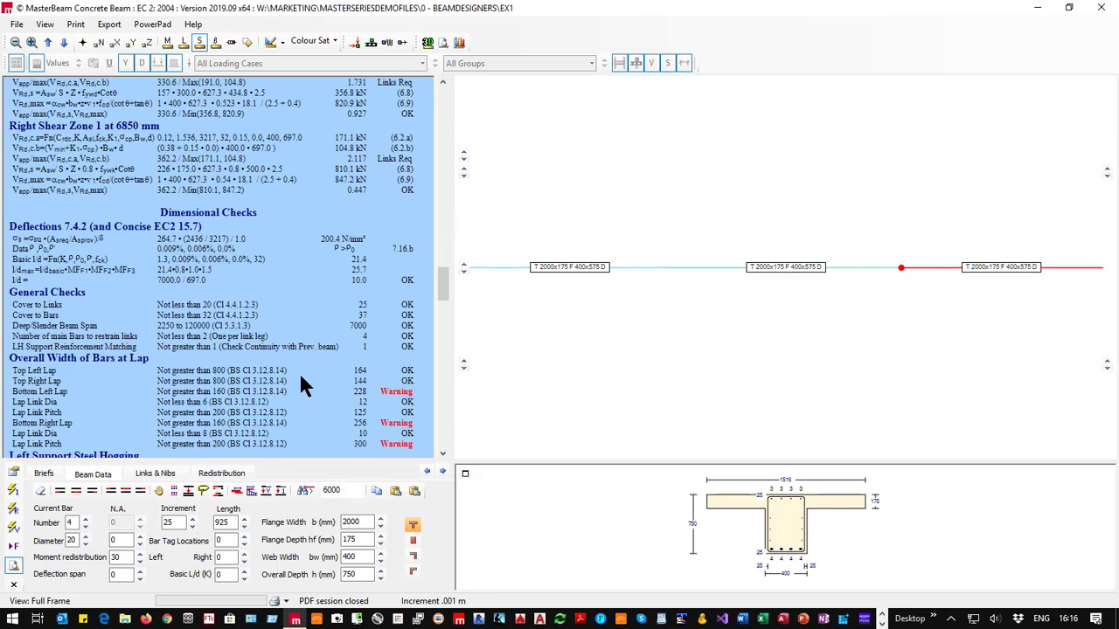
scroll(300, 378, down, 3)
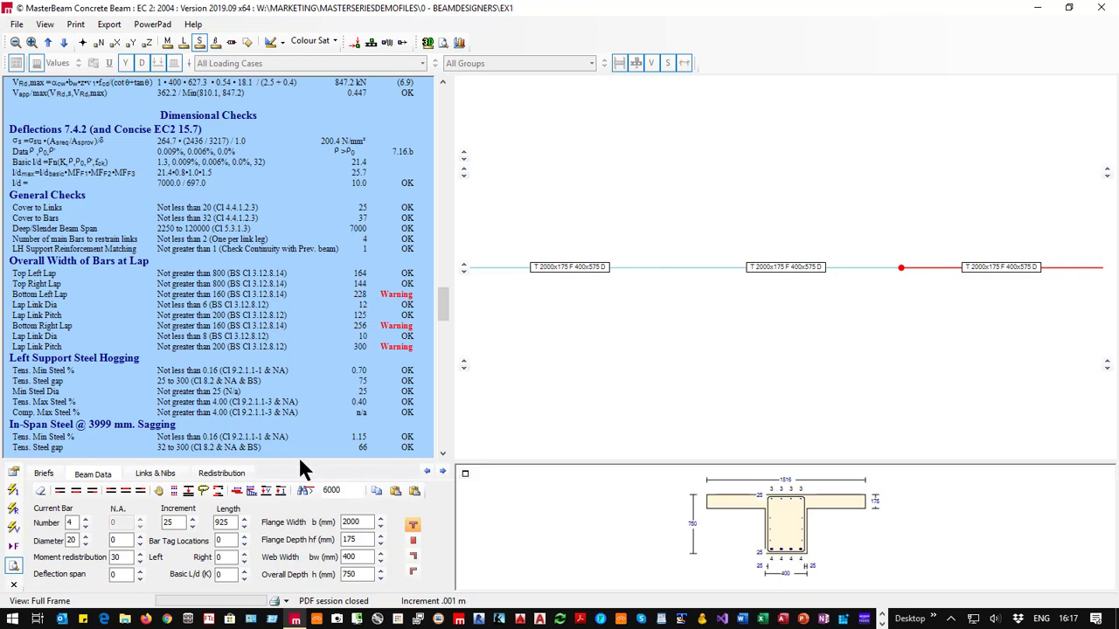
scroll(312, 406, down, 8)
scroll(312, 404, up, 7)
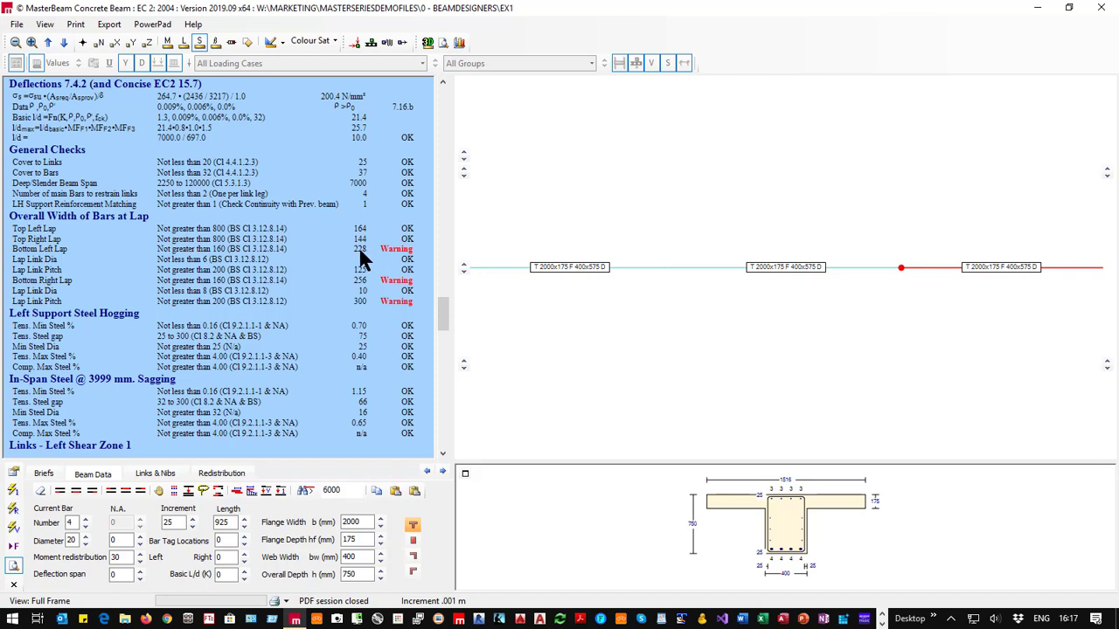
click(14, 566)
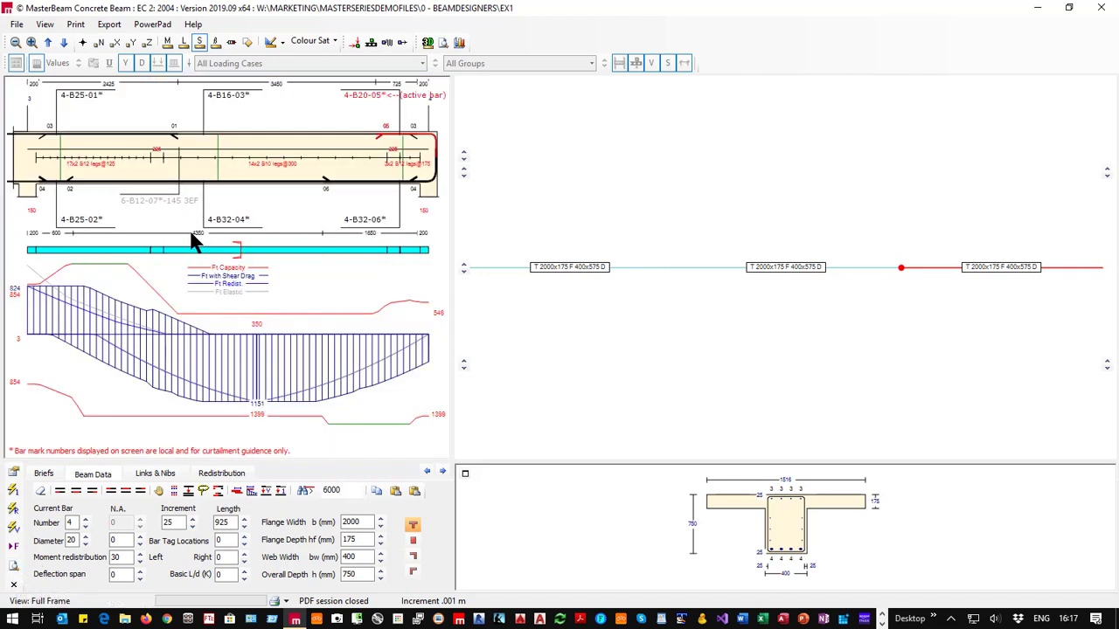
Reduce bottom bar 06 to 20 mm, select bar 02, and check the design report.
click(359, 217)
click(366, 227)
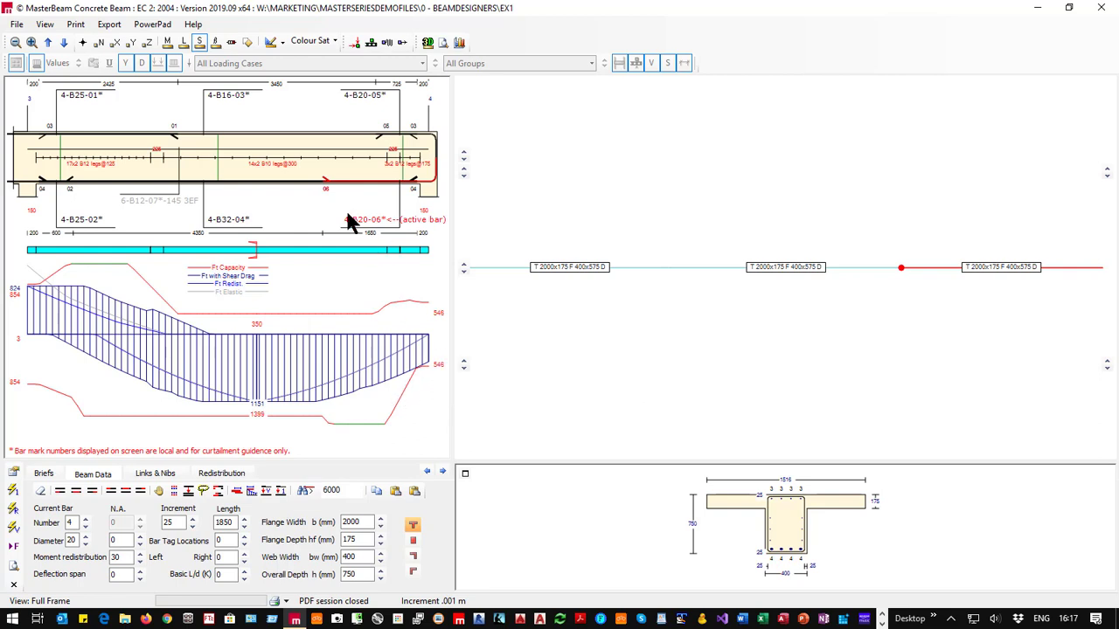
click(78, 223)
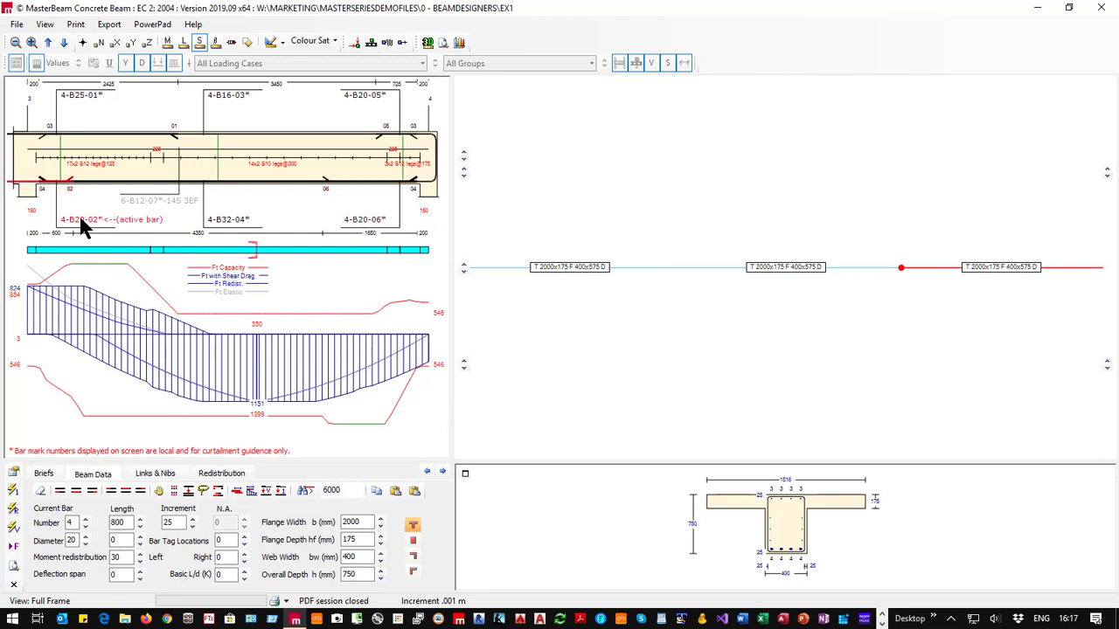
click(221, 252)
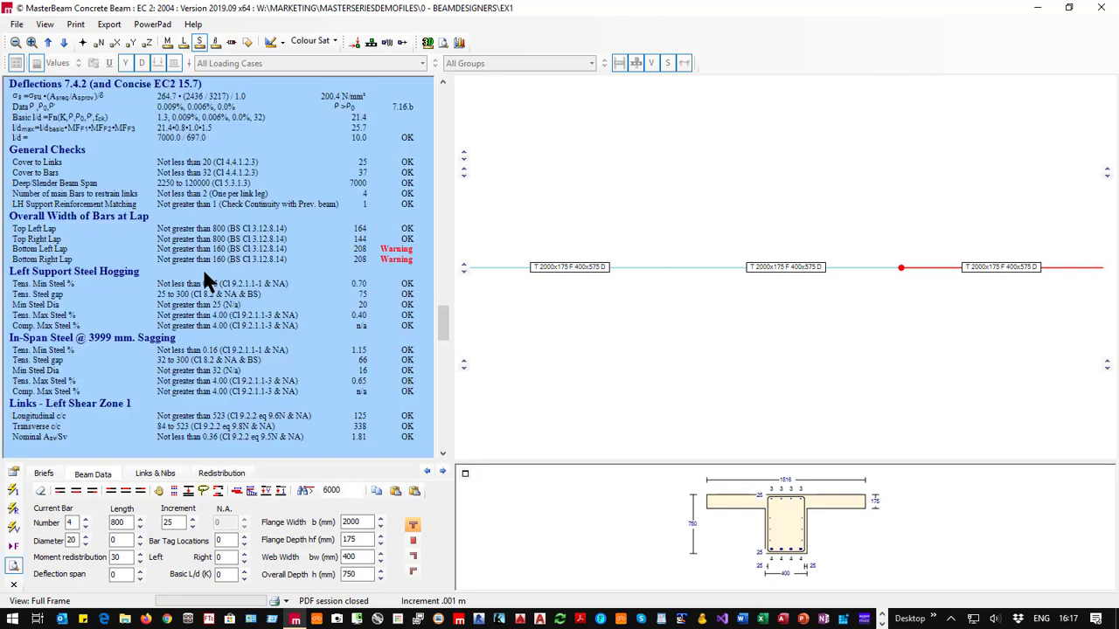
click(13, 564)
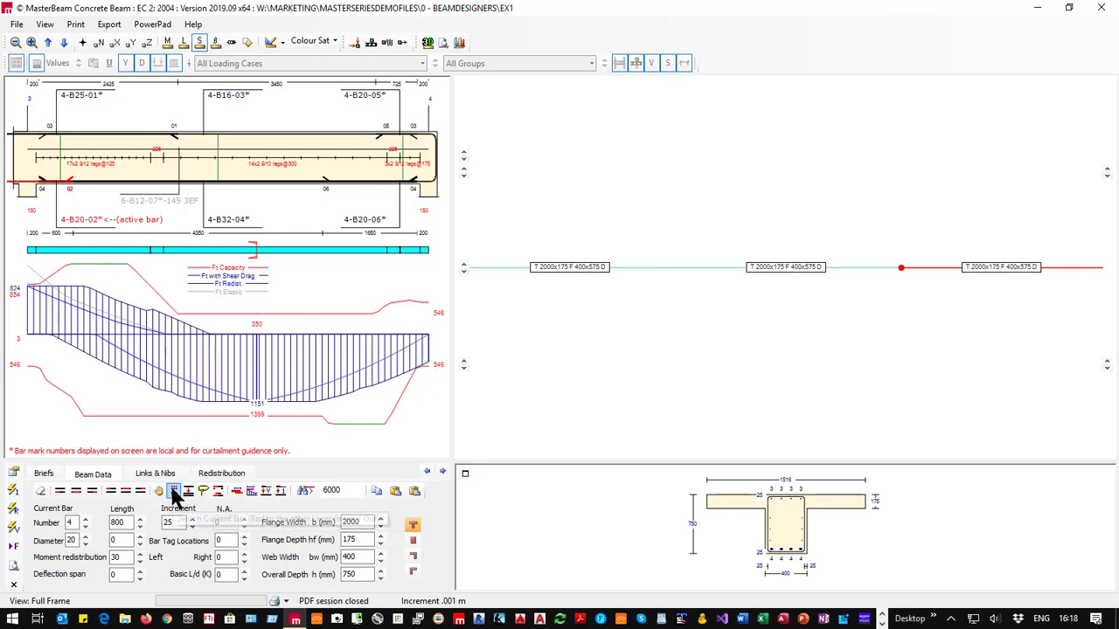
Move bottom bars 02 and 06 into layer B2 and increase bar 06 to 25 mm.
click(175, 492)
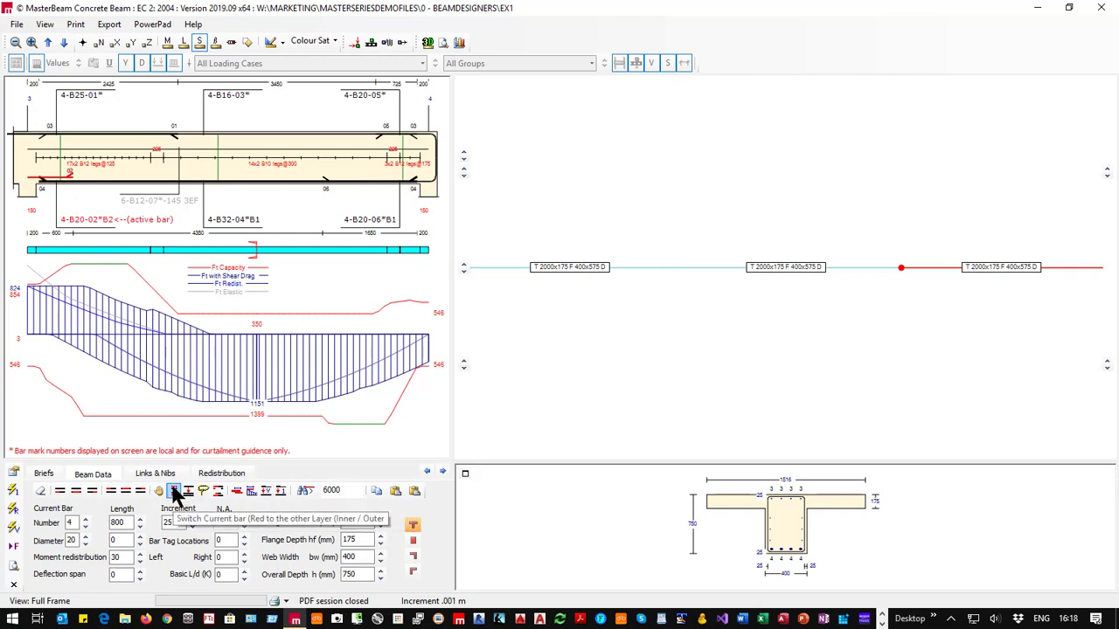
click(370, 219)
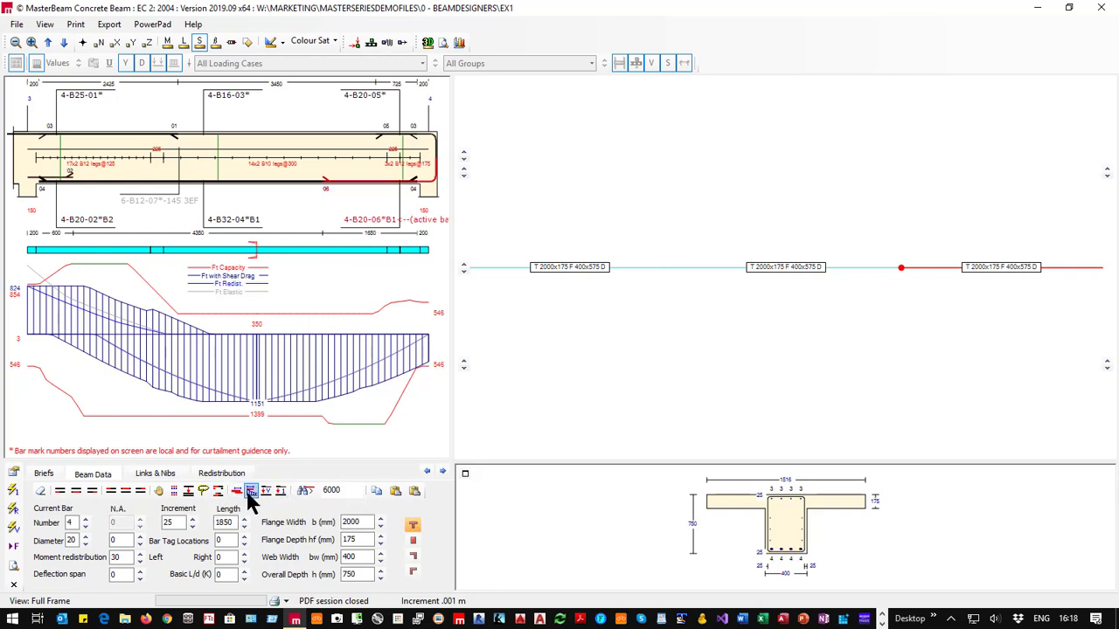
click(174, 491)
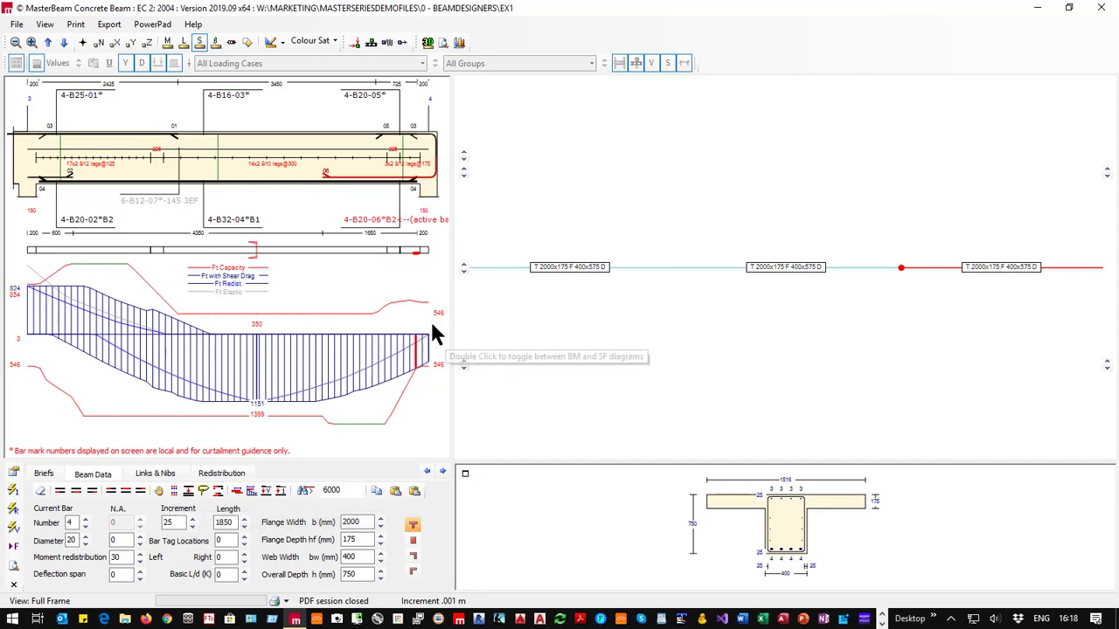
click(359, 218)
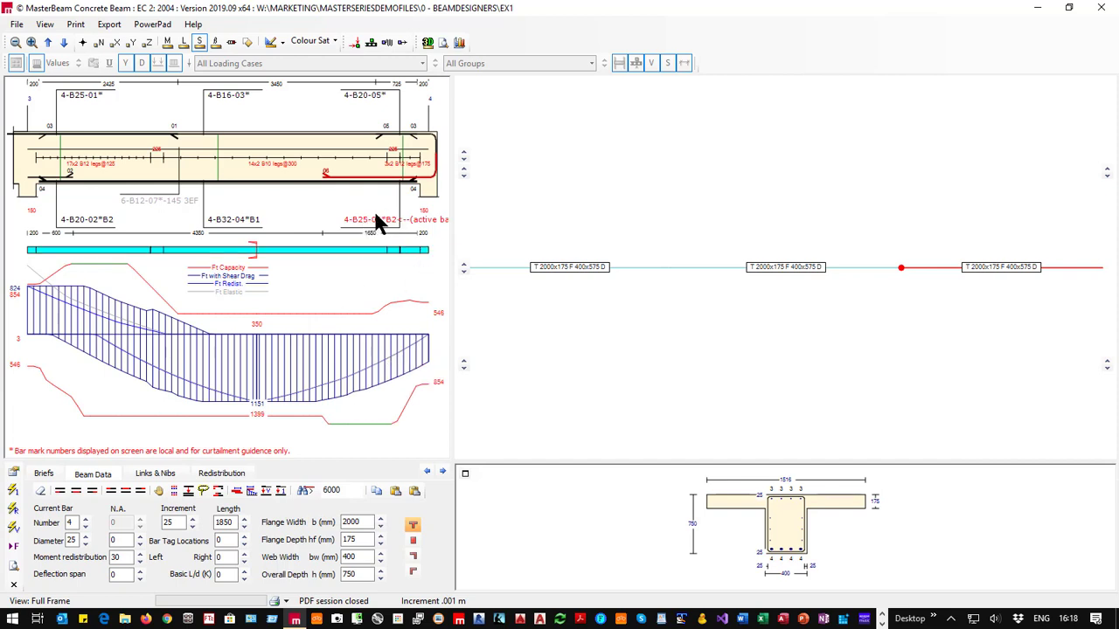
mouse_move(204, 249)
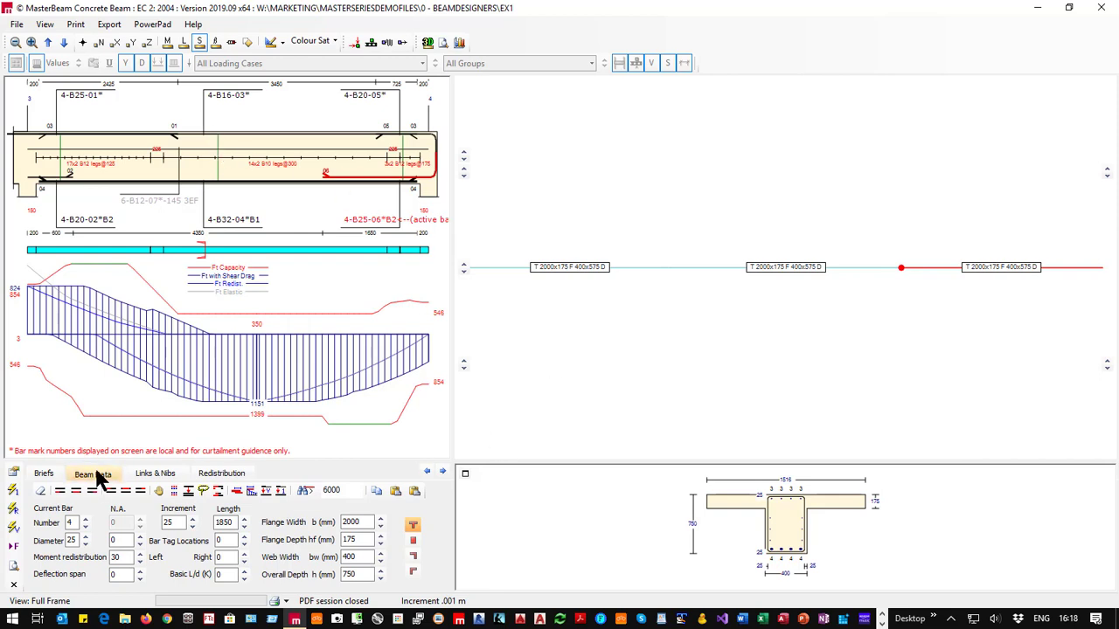
Raise span 3's right-end shear link sets from 3 to 11 in the links data.
click(157, 474)
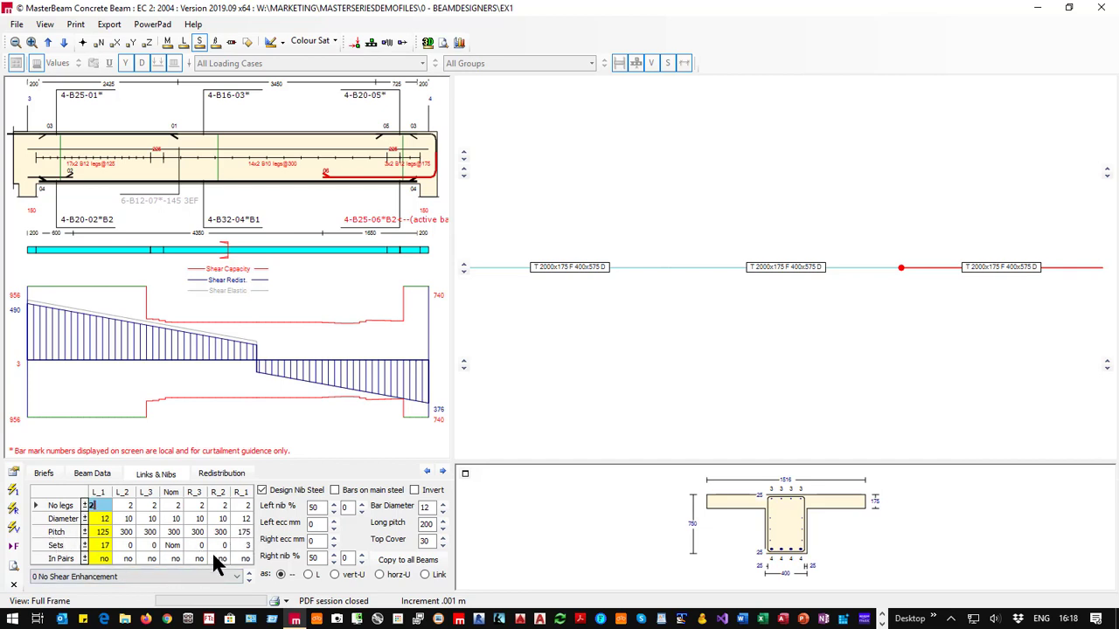
click(244, 544)
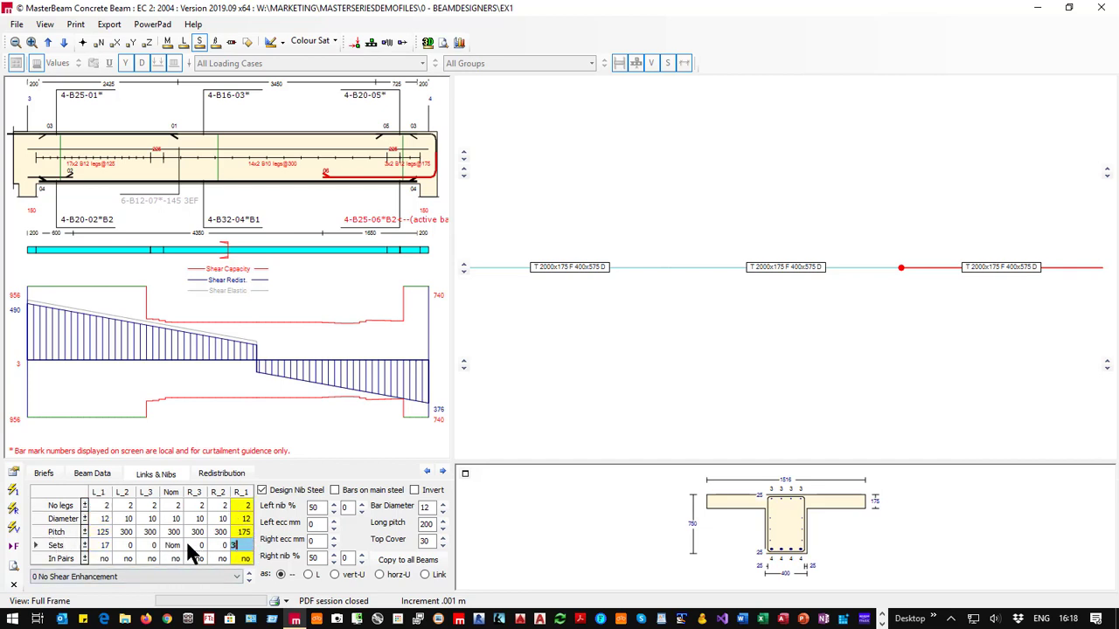
click(85, 545)
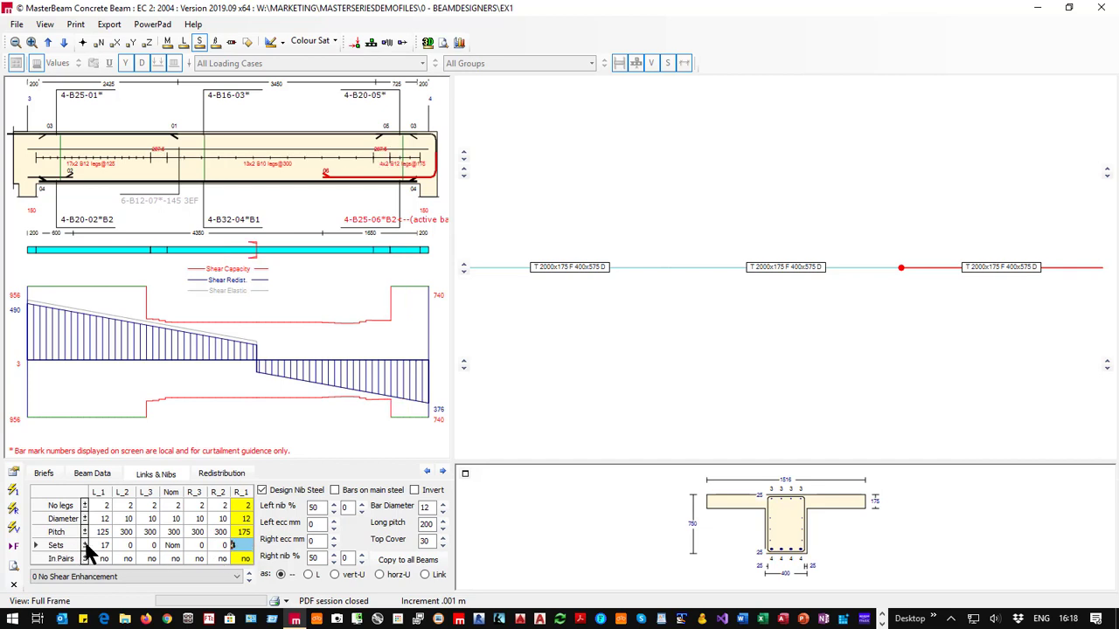
click(86, 547)
click(87, 548)
click(86, 548)
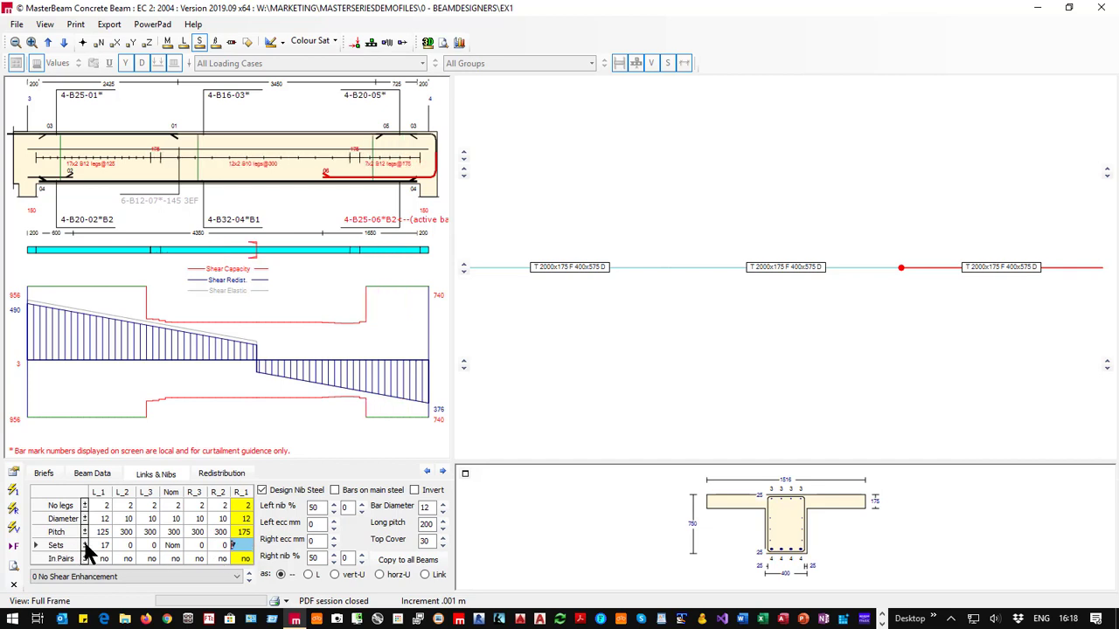
click(85, 548)
click(85, 548)
click(85, 548)
click(85, 548)
click(86, 548)
click(86, 548)
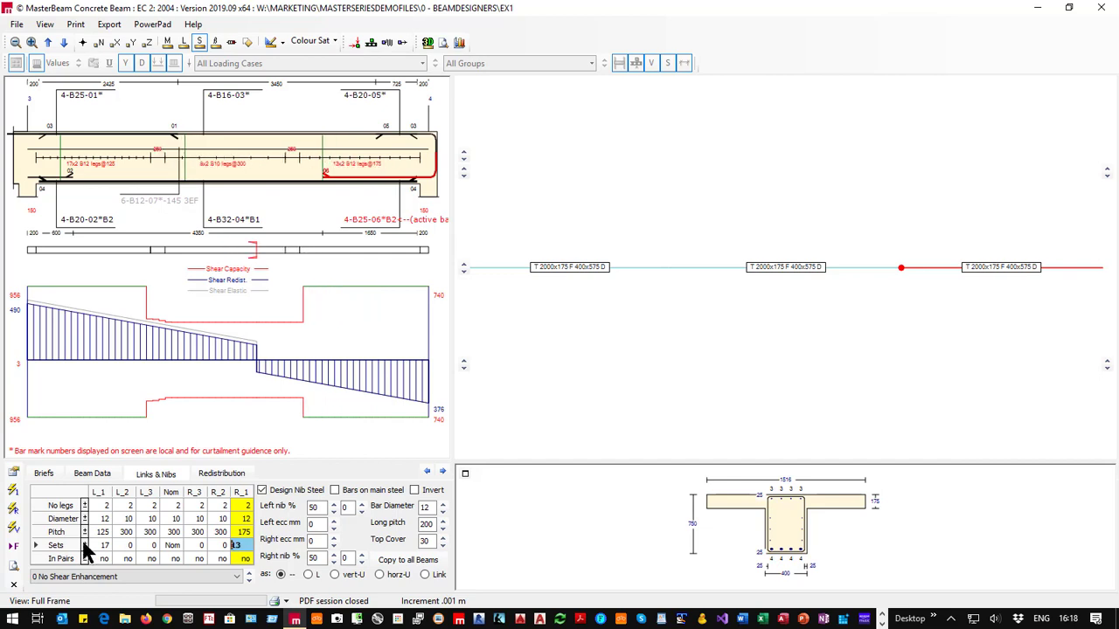
click(86, 551)
click(85, 551)
click(86, 551)
click(85, 551)
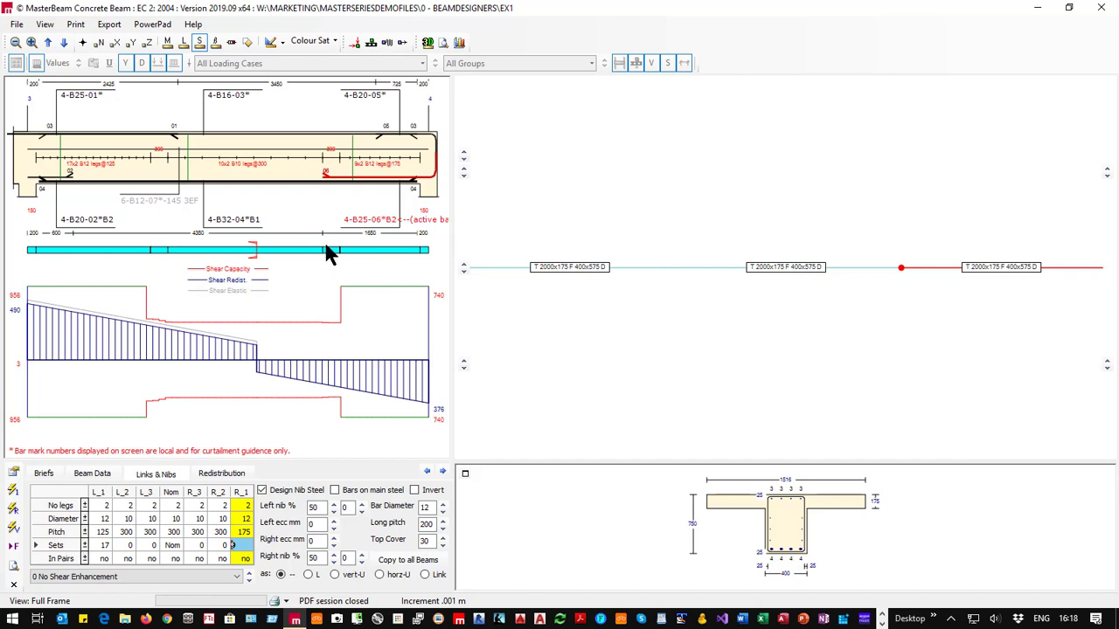
click(85, 543)
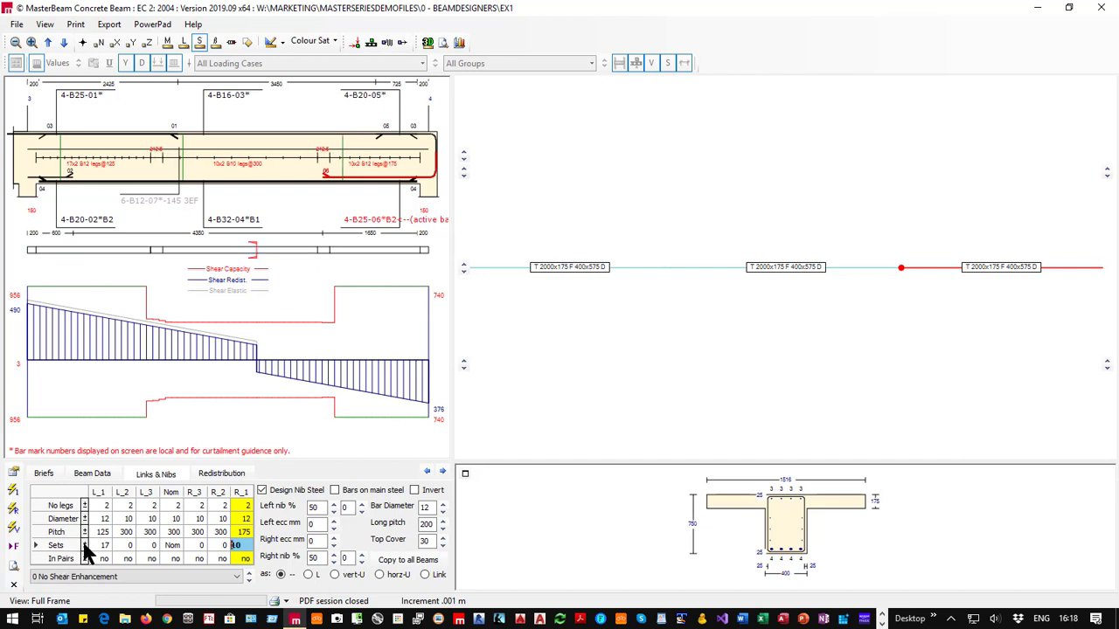
click(85, 544)
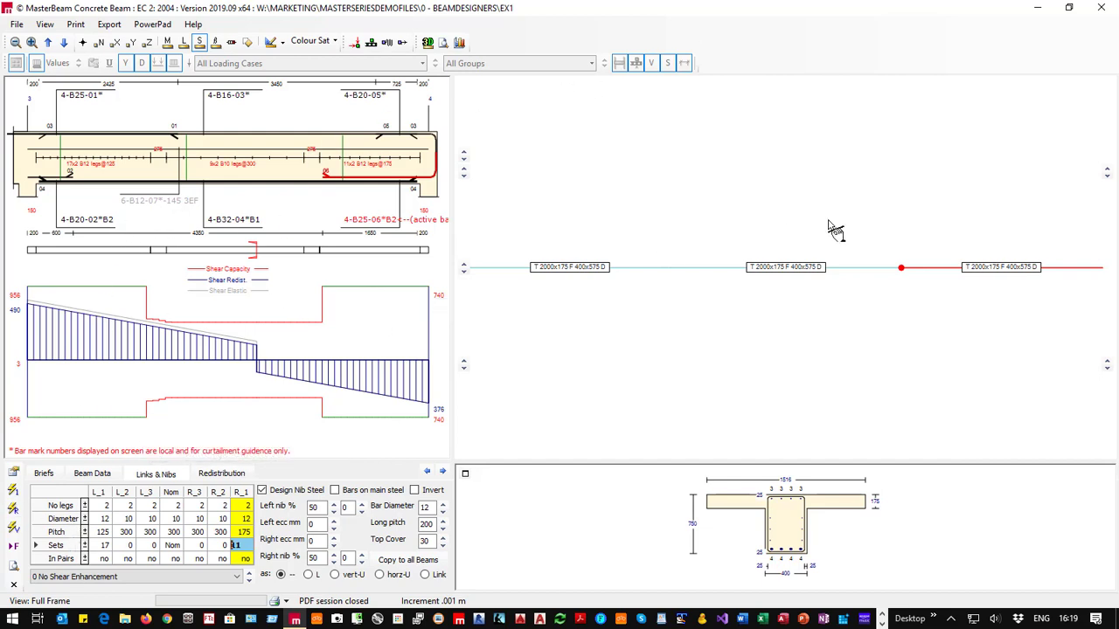
click(786, 271)
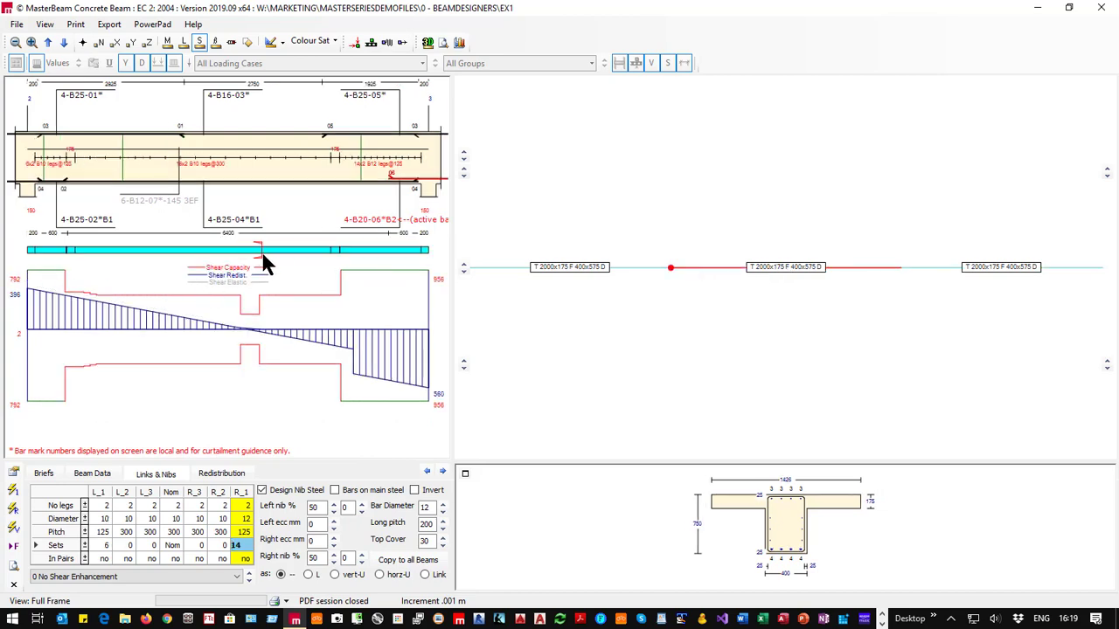
Scroll through the span's detailed calculation report, then return to the beam elevation.
click(205, 254)
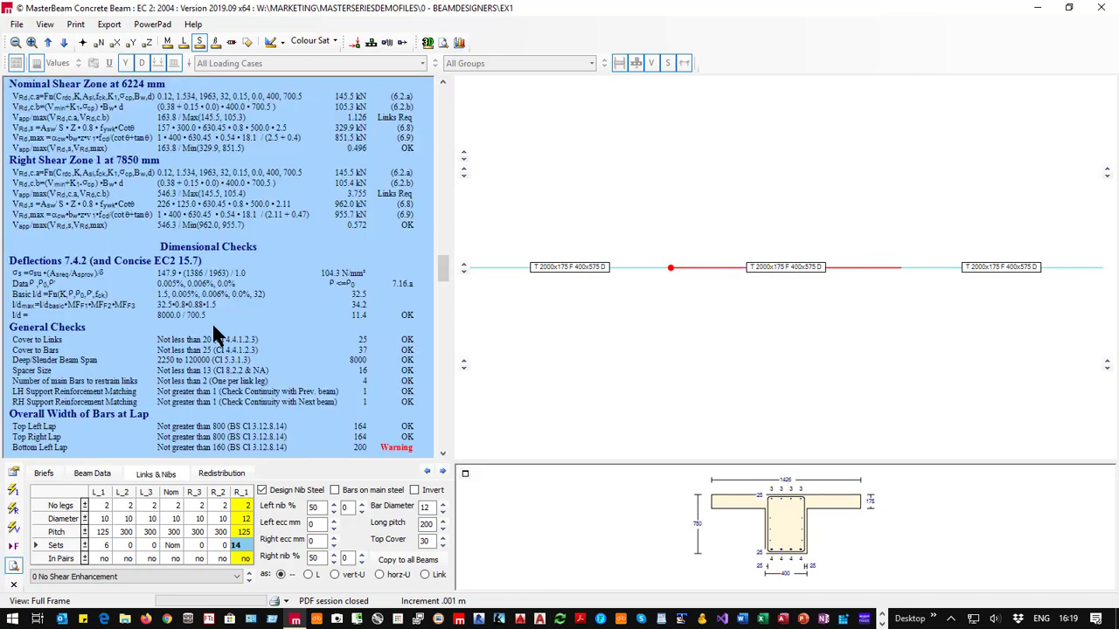
scroll(247, 350, down, 10)
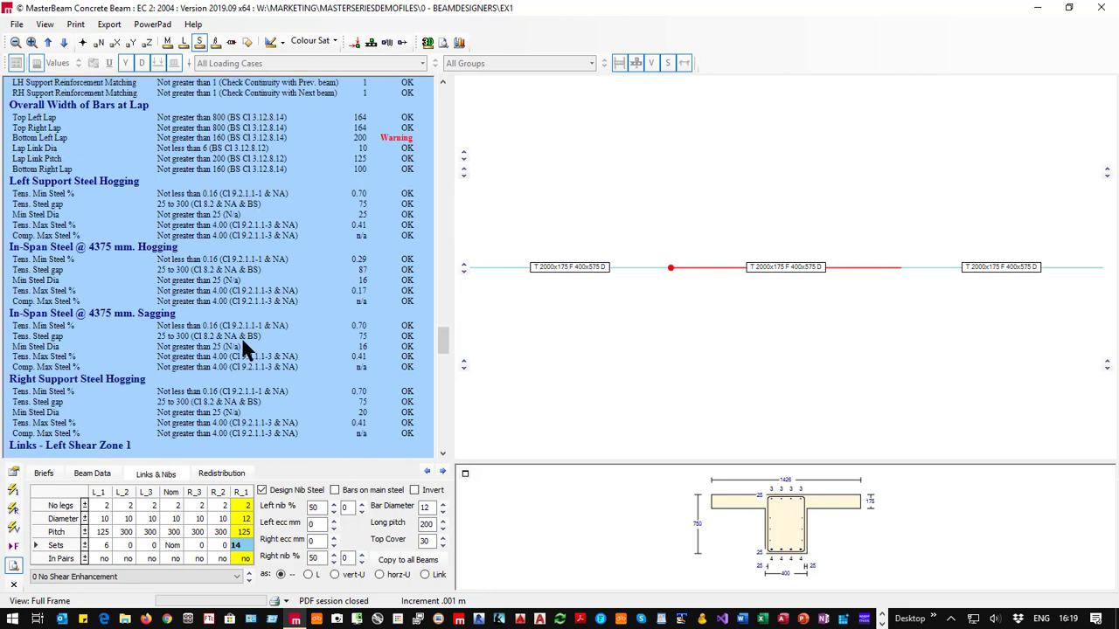
scroll(248, 349, down, 7)
scroll(244, 349, up, 14)
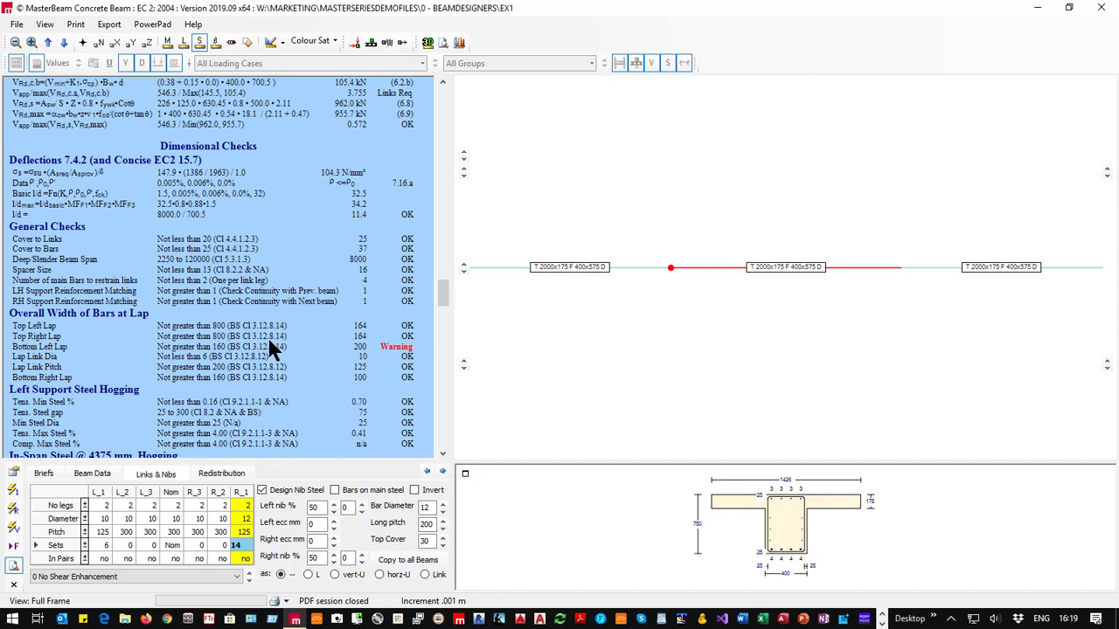
click(13, 565)
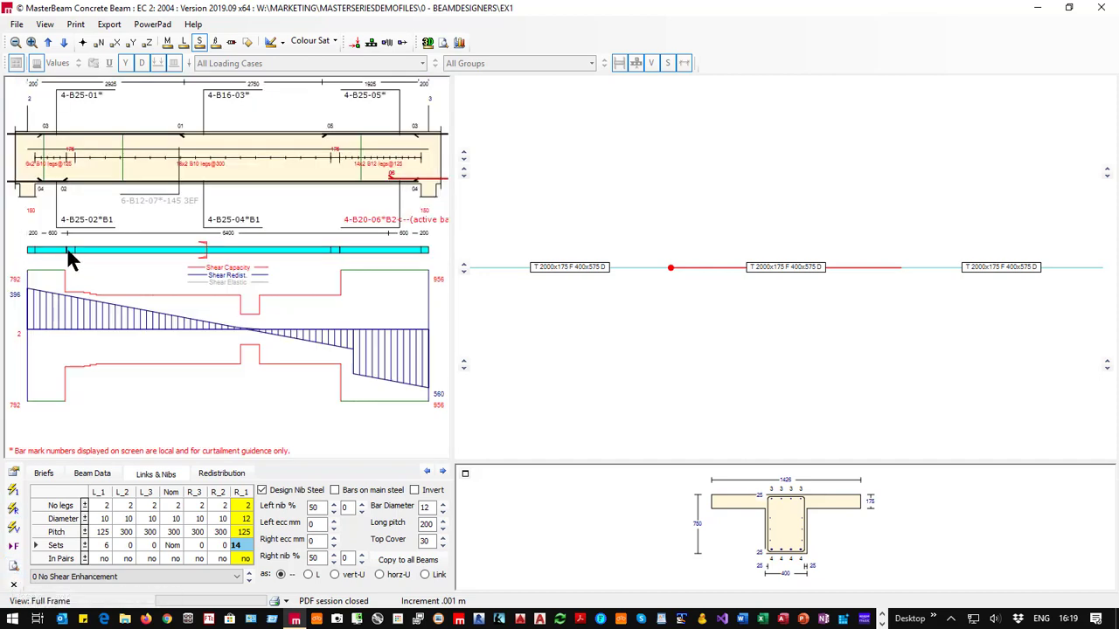
Check bars 4-B25-02*B1 and B2 with their main bar data and tension capacity.
click(83, 217)
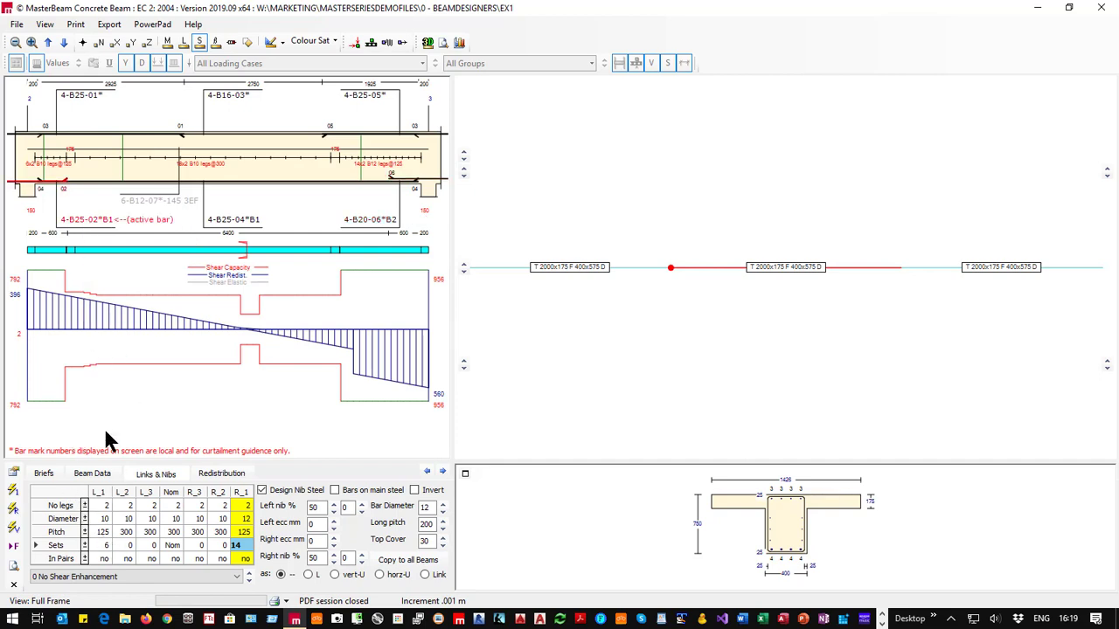
click(86, 481)
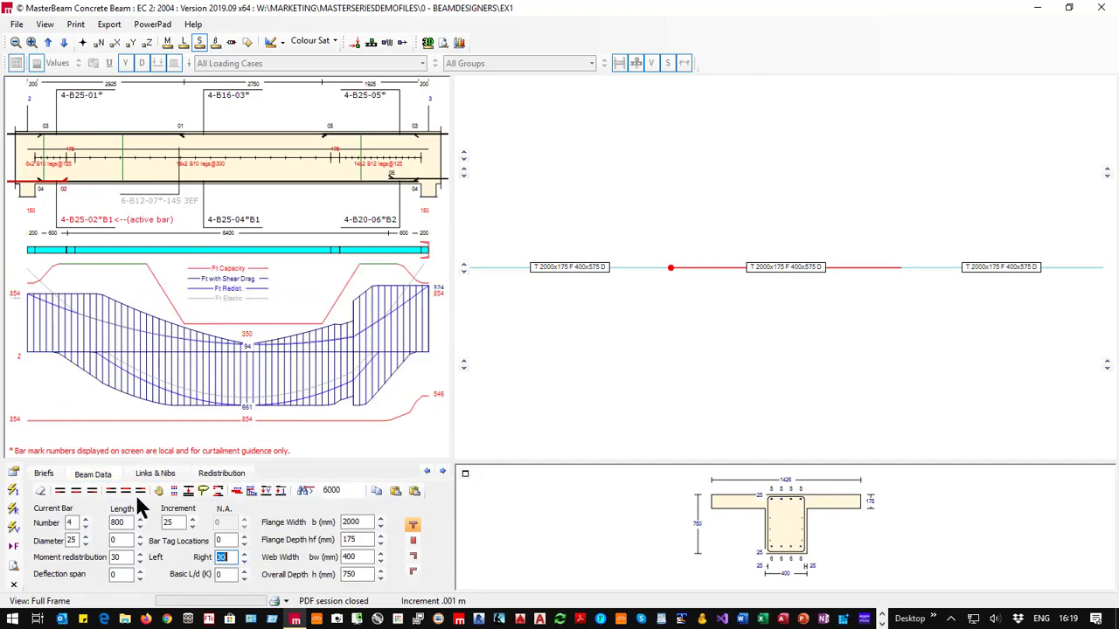
click(174, 494)
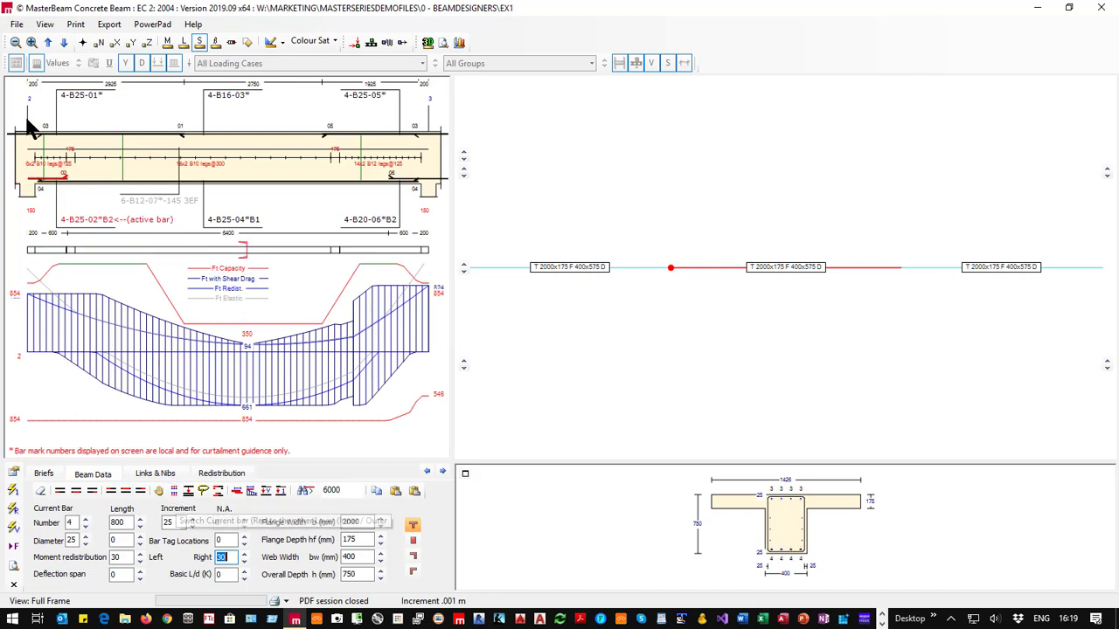
Check the first span's B1 and B2 bars, then select the second and third spans.
click(647, 270)
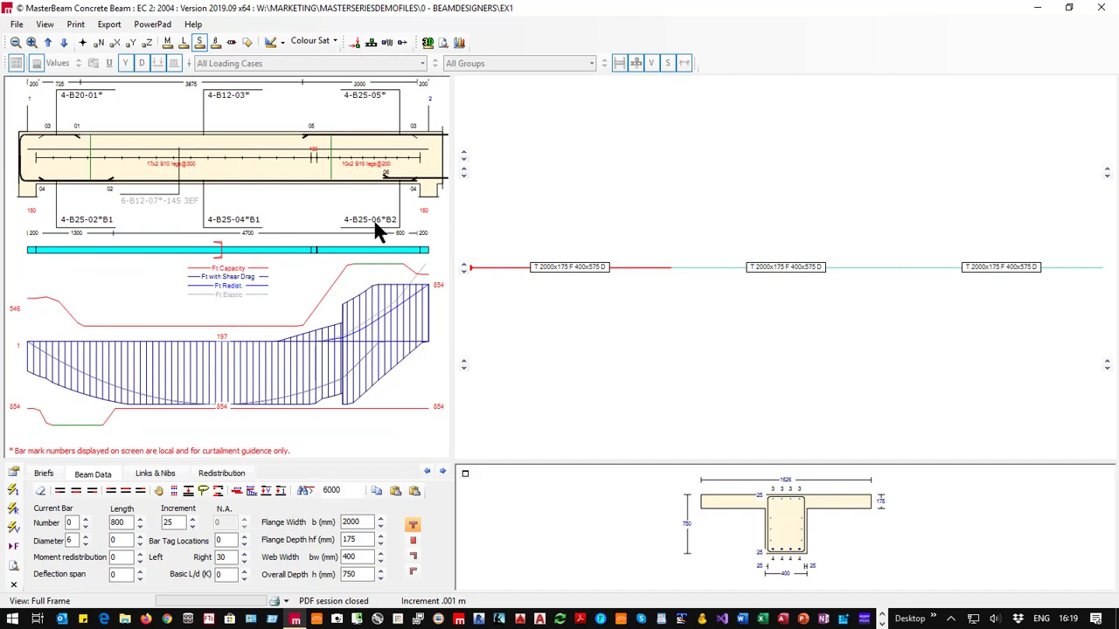
click(77, 226)
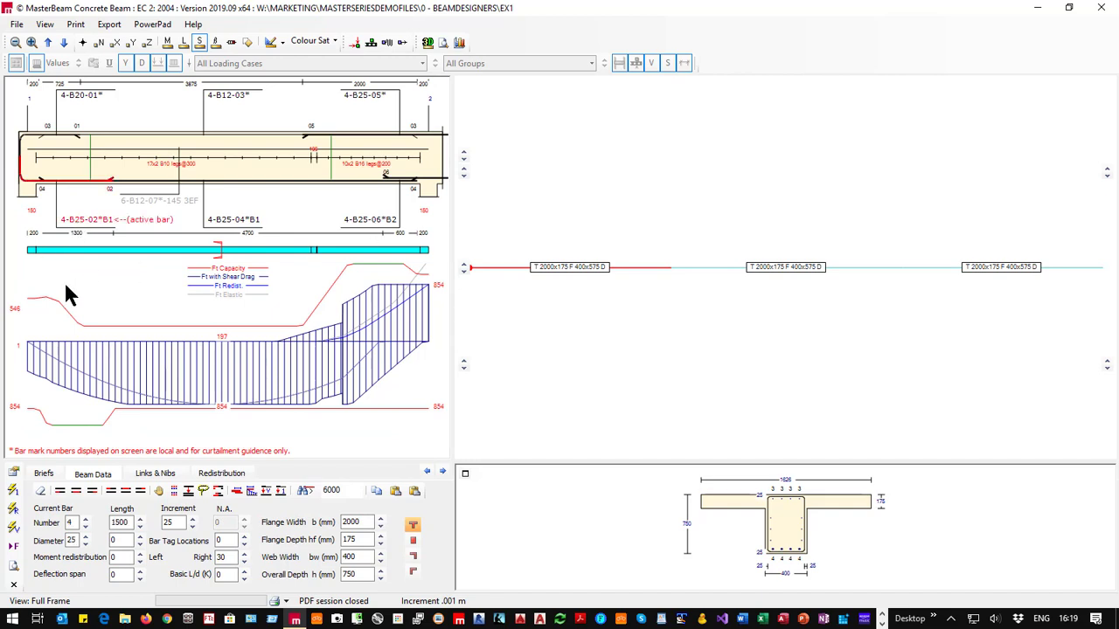
click(176, 493)
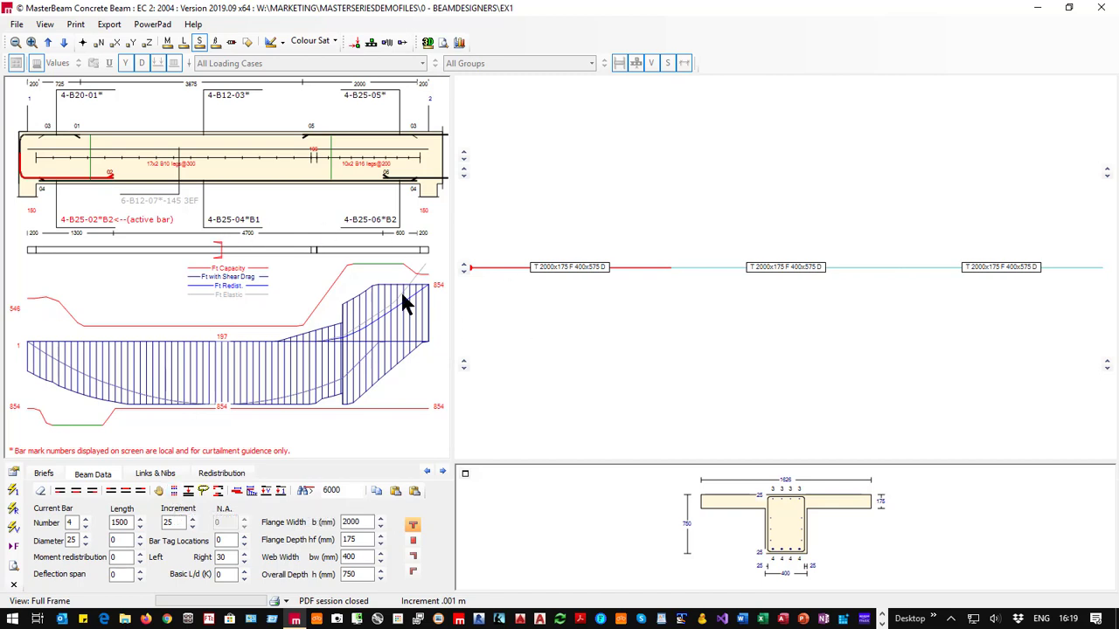
click(782, 280)
click(968, 273)
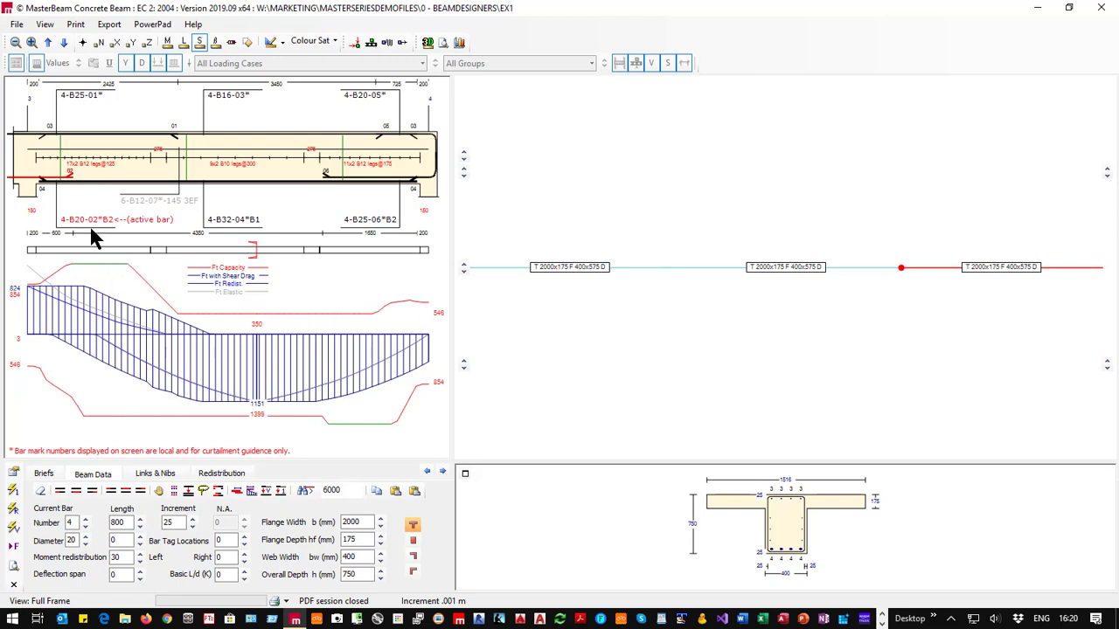
Export the RC details to DXF with a BS8666 bar schedule, without matching column-head reinforcement.
click(76, 26)
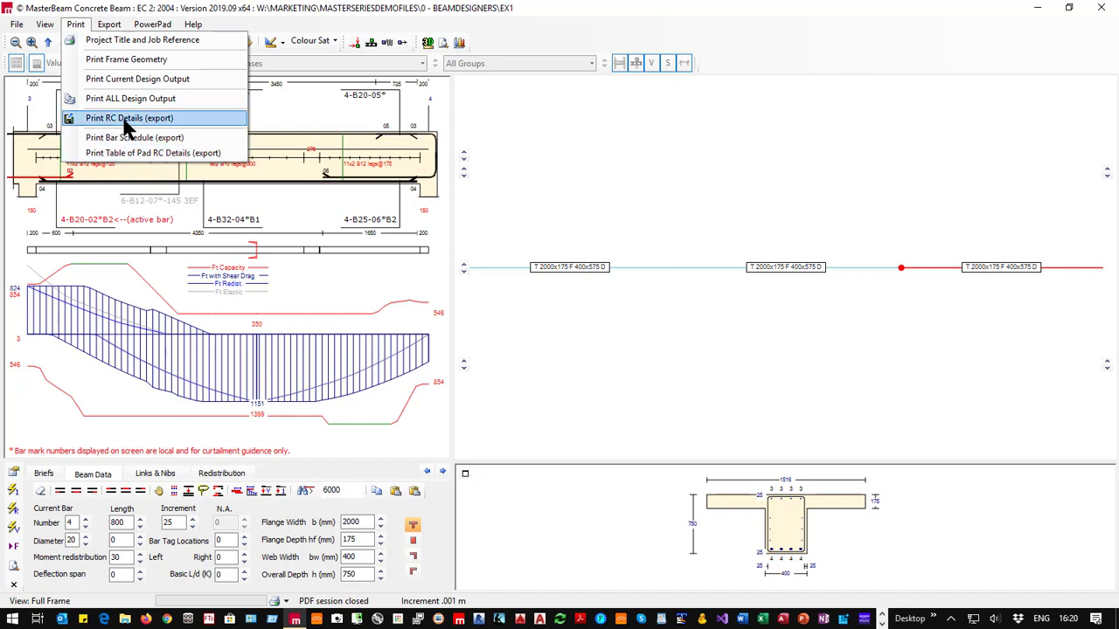
click(147, 60)
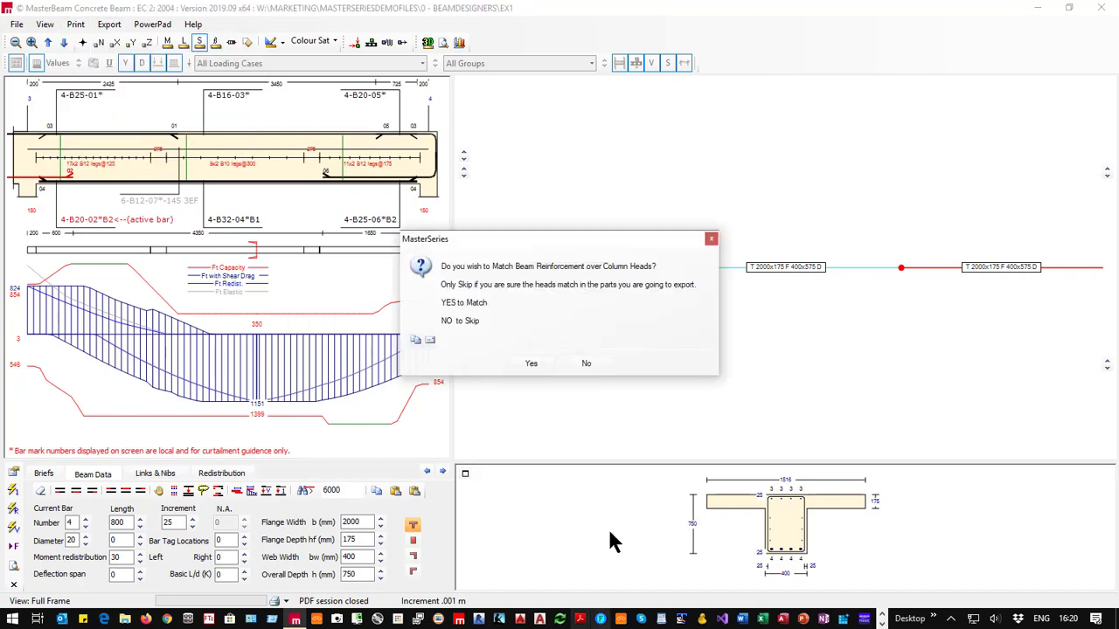
click(587, 365)
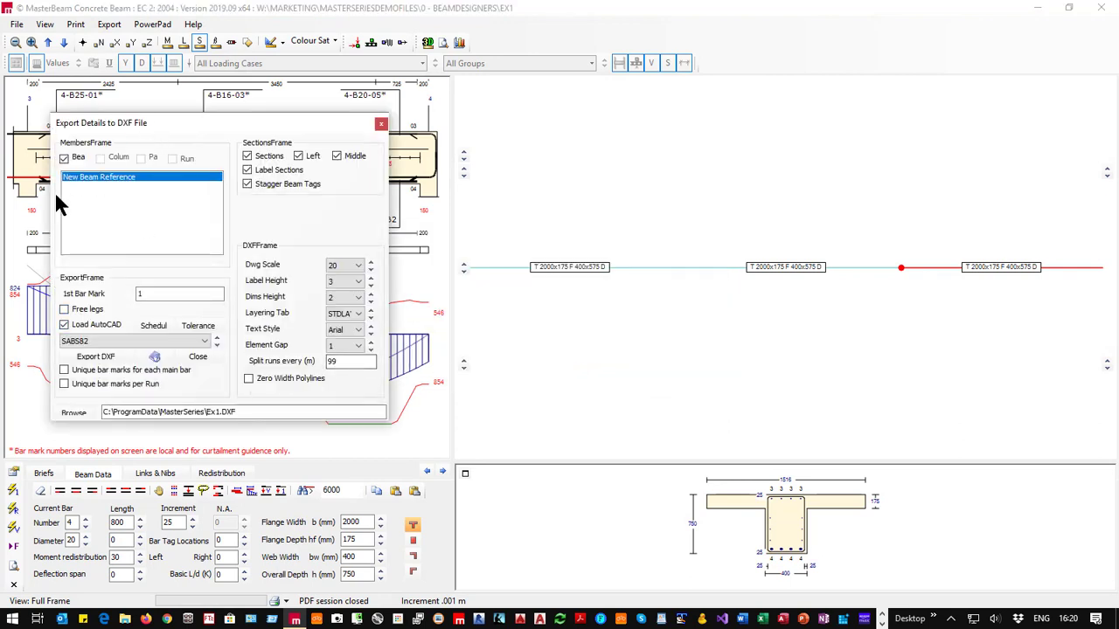
click(119, 340)
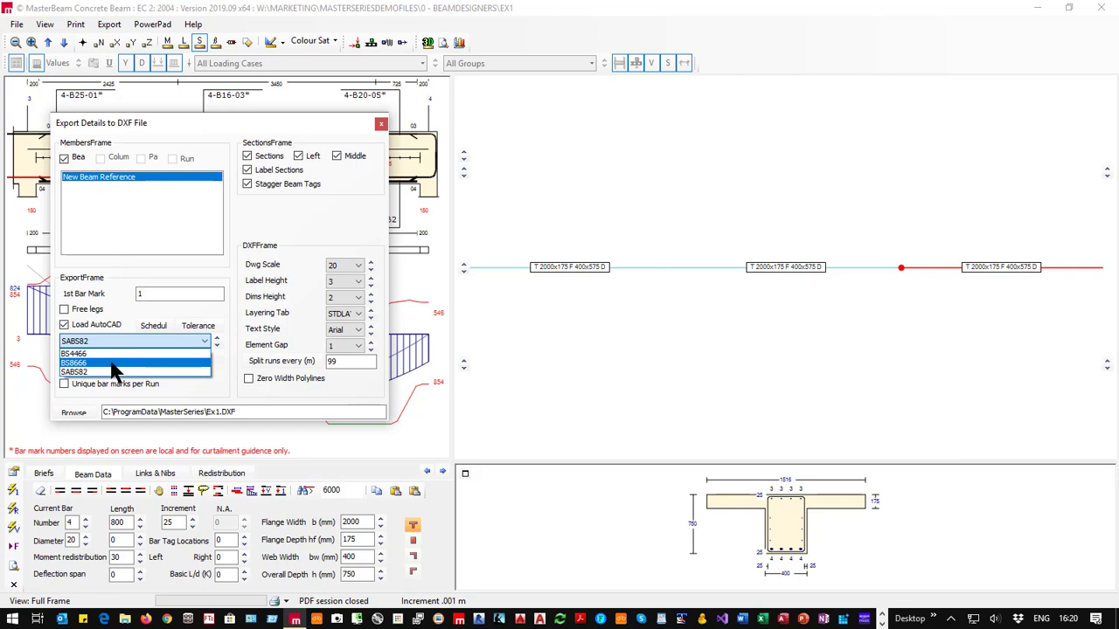
click(111, 363)
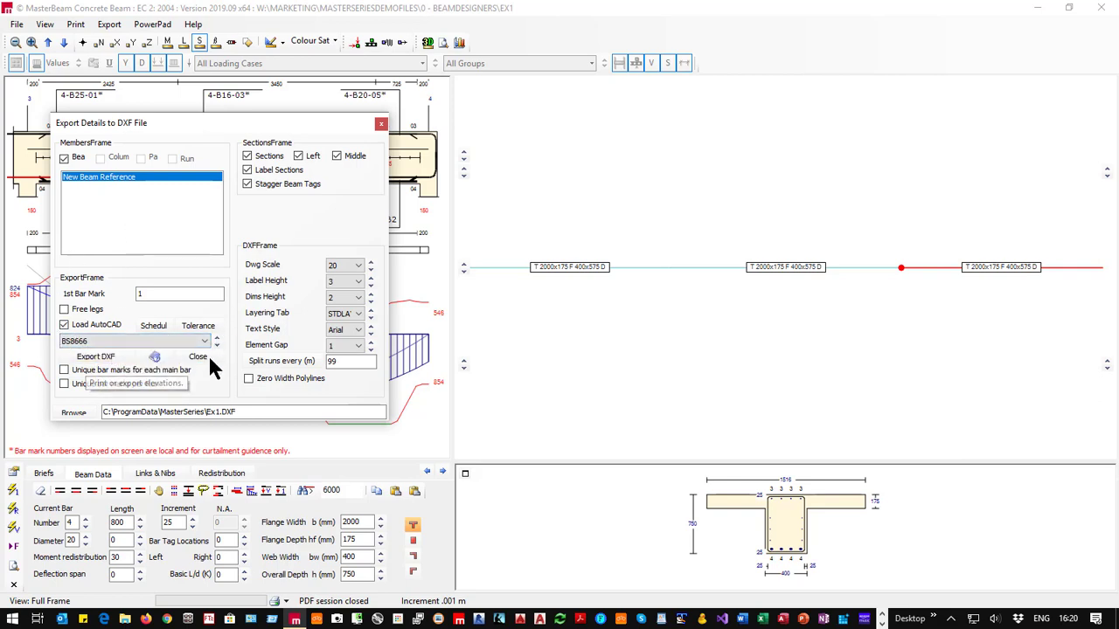
click(108, 360)
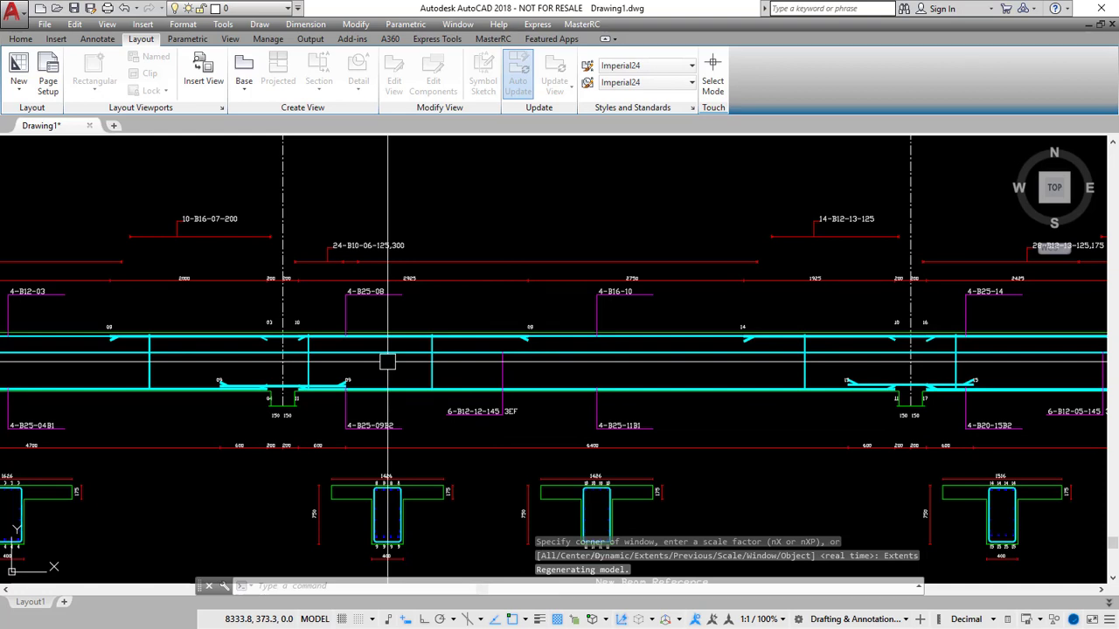
Pan across the exported beam details in AutoCAD, then restore down the AutoCAD window.
scroll(294, 187, up, 2)
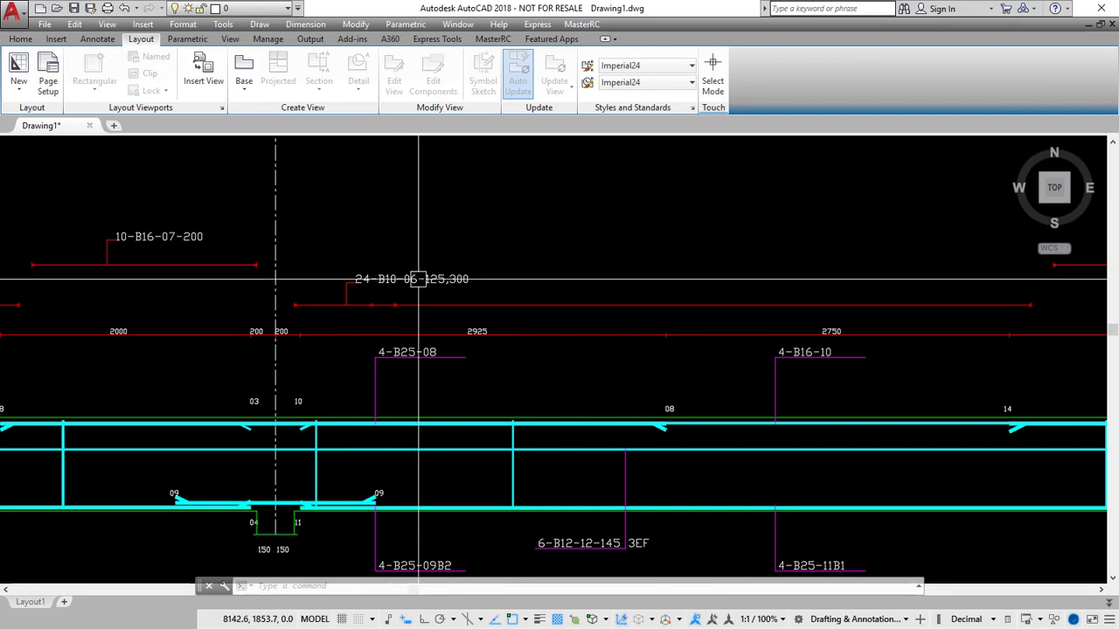
click(107, 373)
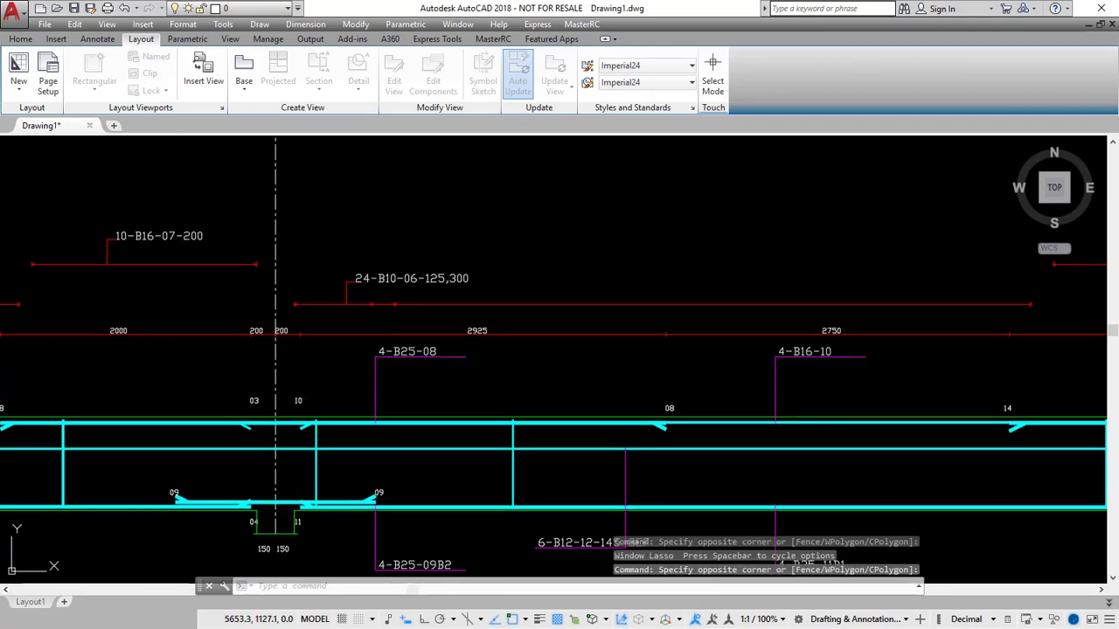
mouse_move(108, 372)
mouse_down()
mouse_move(194, 385)
mouse_move(709, 333)
mouse_up()
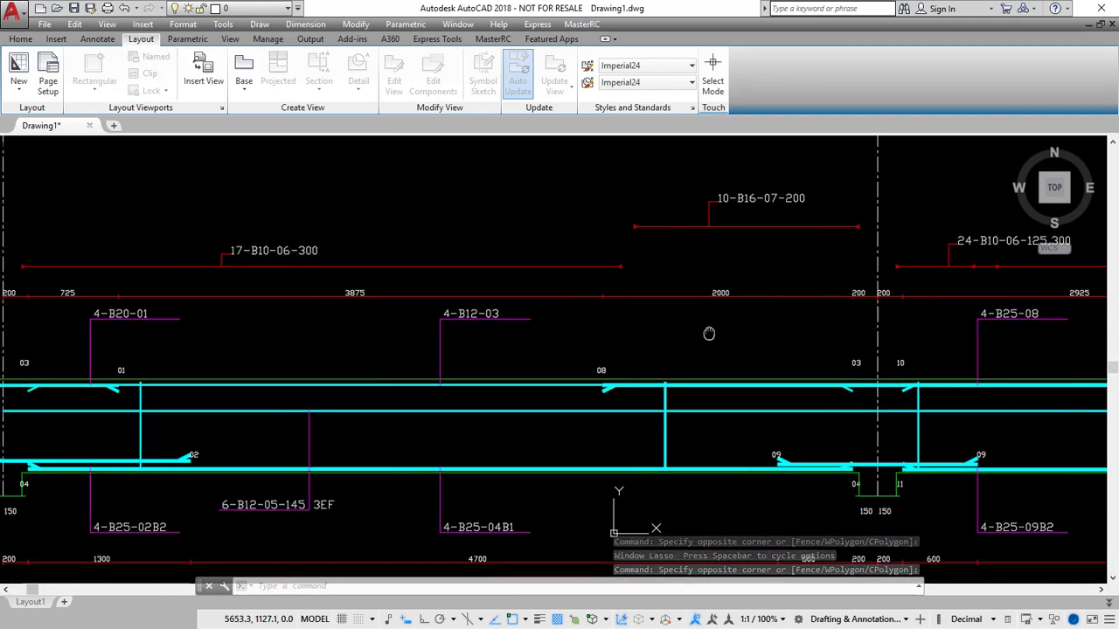
mouse_move(709, 333)
mouse_down()
mouse_move(737, 327)
mouse_move(747, 337)
mouse_move(704, 324)
mouse_up()
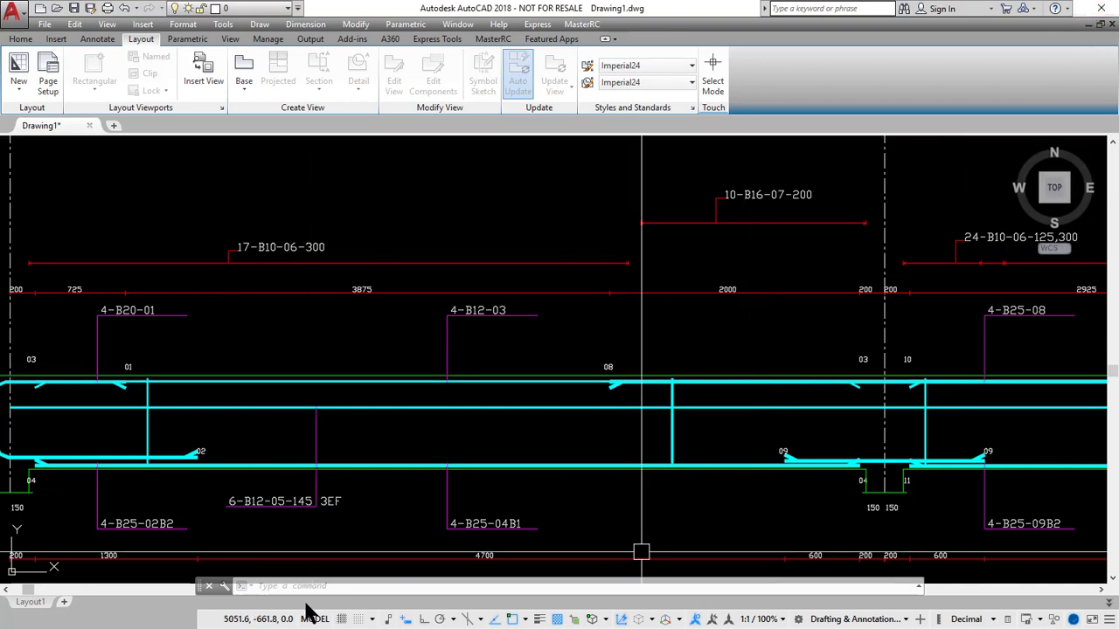
click(1082, 8)
Maximize MasterBeam and generate the bar schedule for the beam.
click(583, 138)
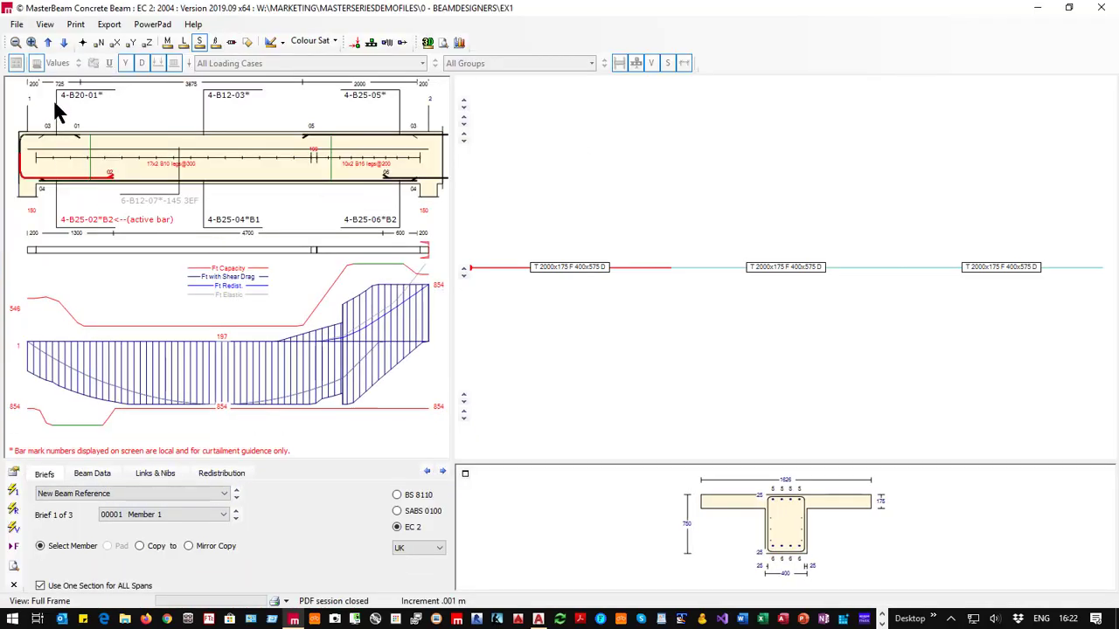
click(109, 25)
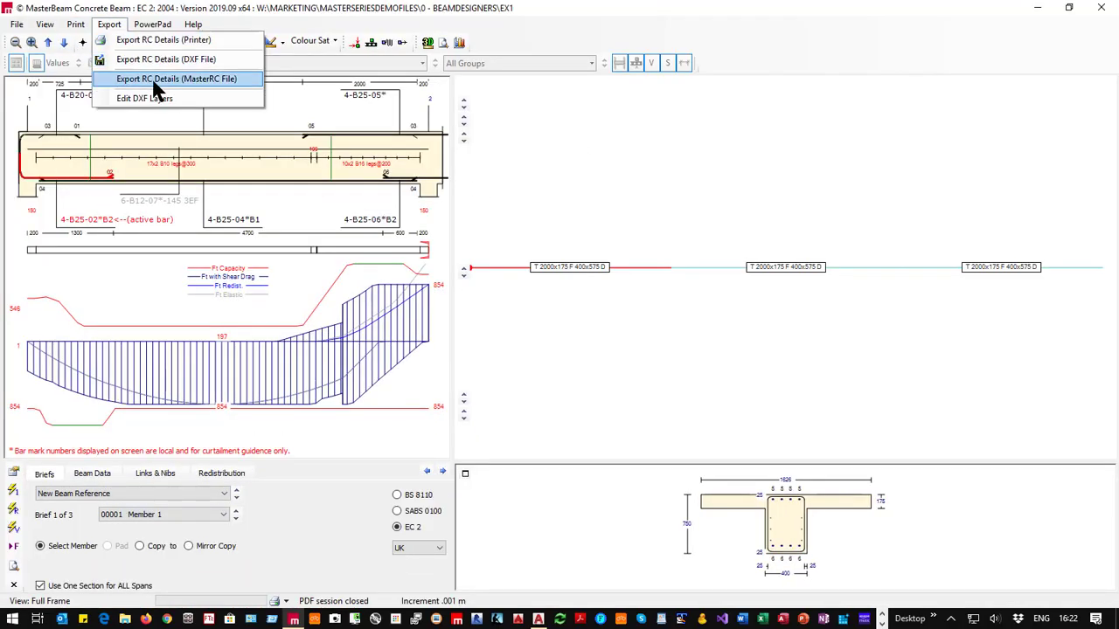
mouse_move(76, 25)
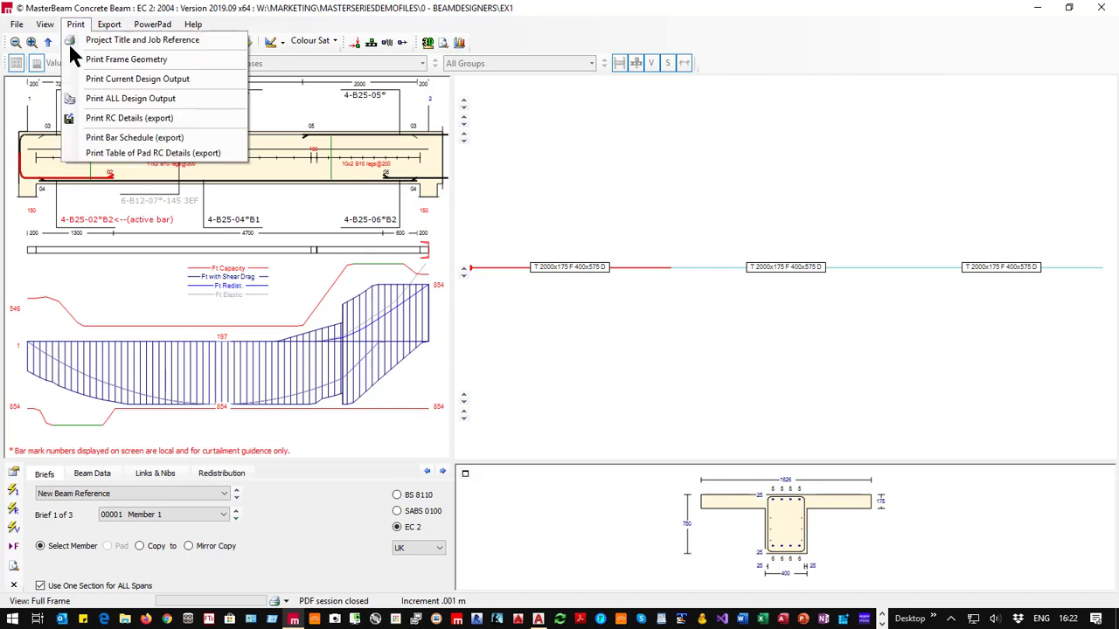
click(131, 138)
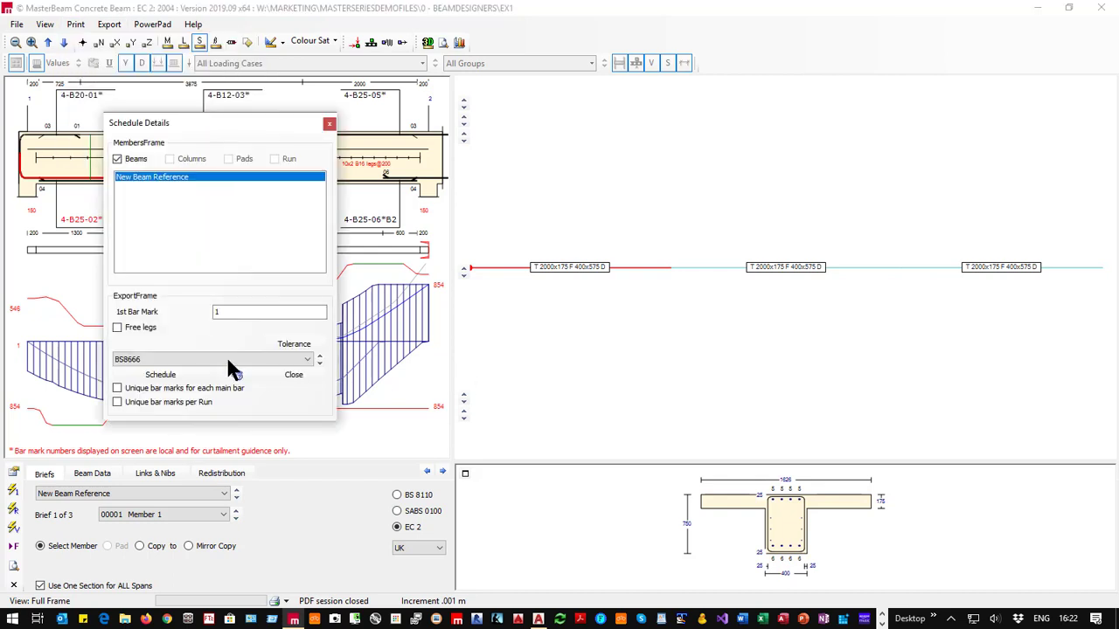
click(157, 377)
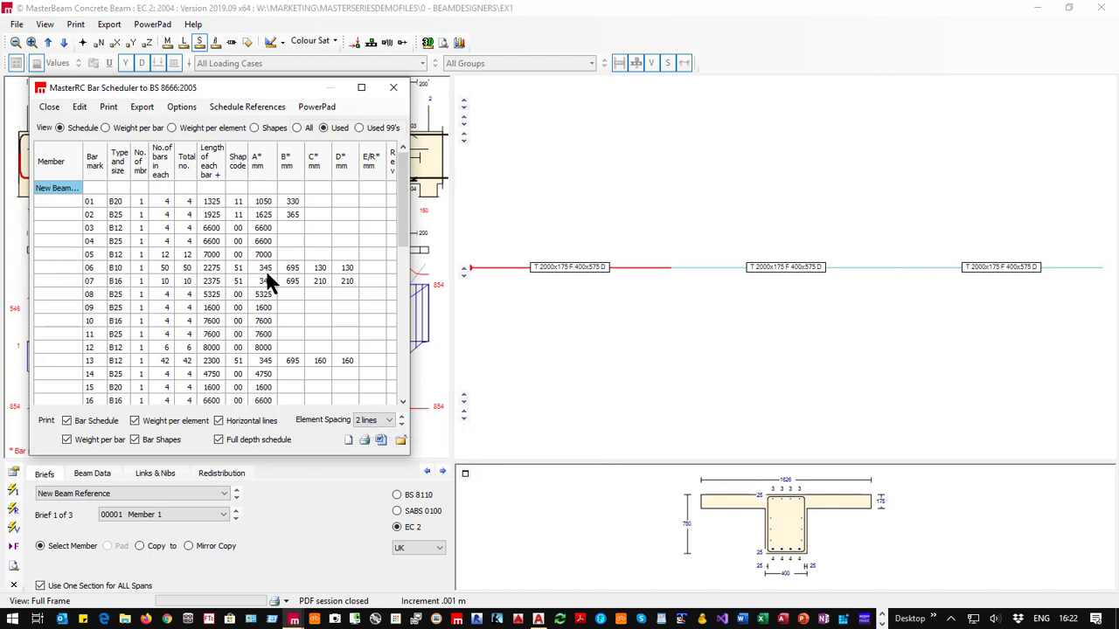
Review the schedule's weights per bar and per element and its all/used shapes, then close it.
scroll(258, 289, down, 6)
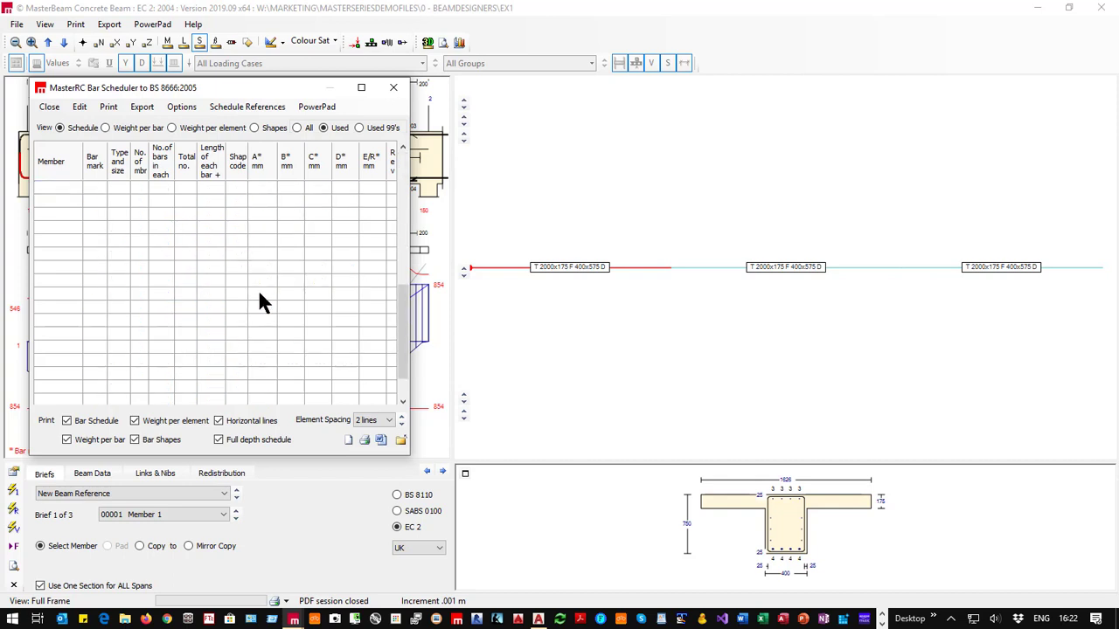
scroll(260, 297, up, 4)
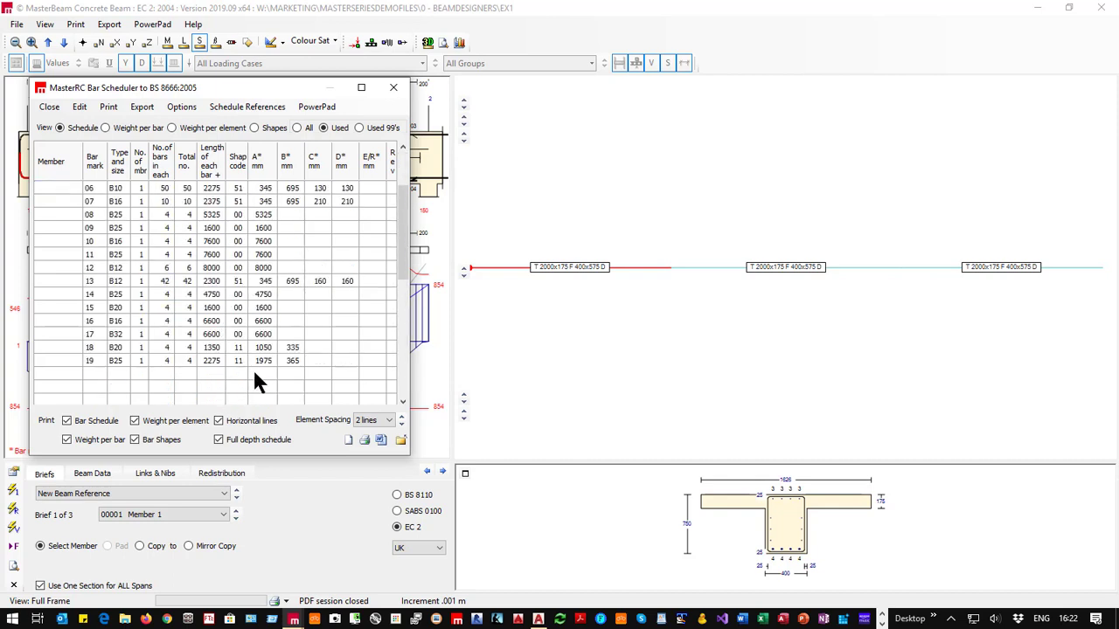
scroll(255, 377, up, 2)
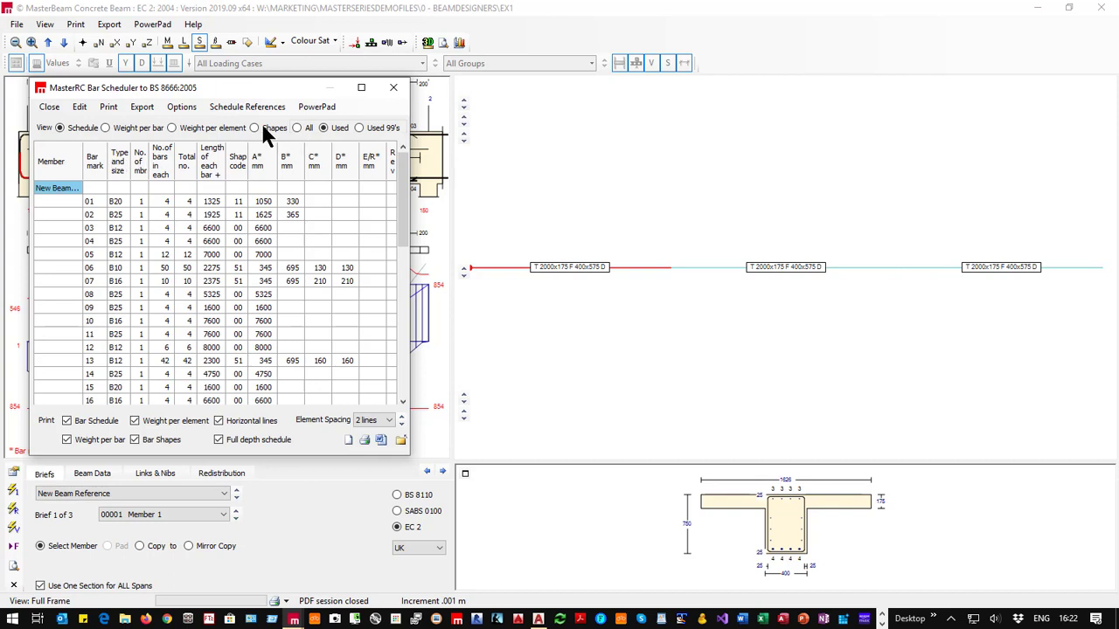
click(106, 127)
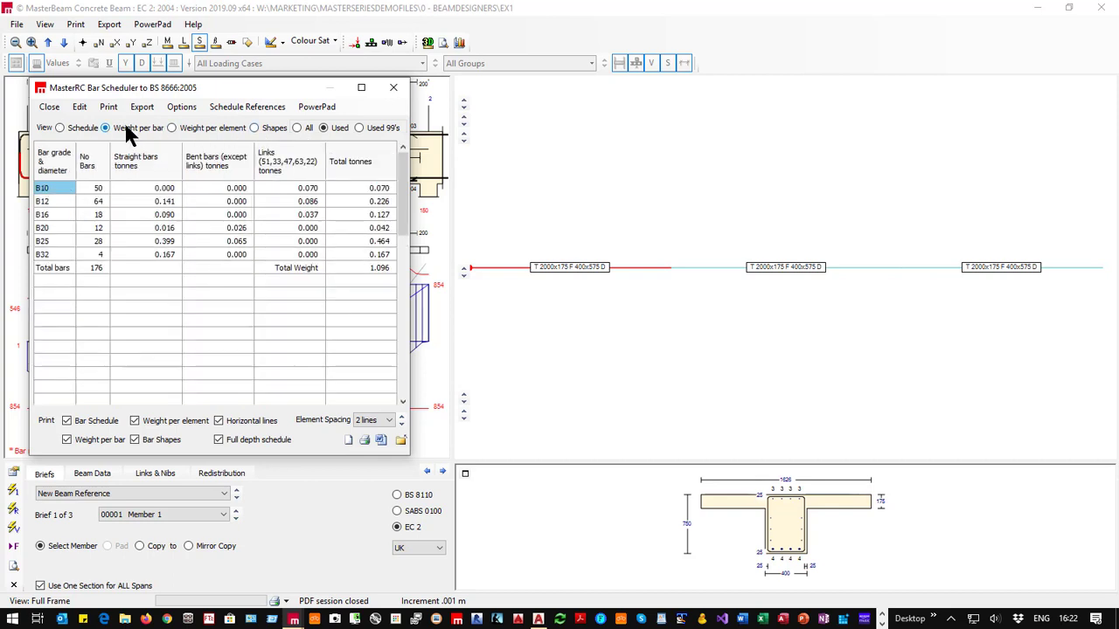
click(172, 128)
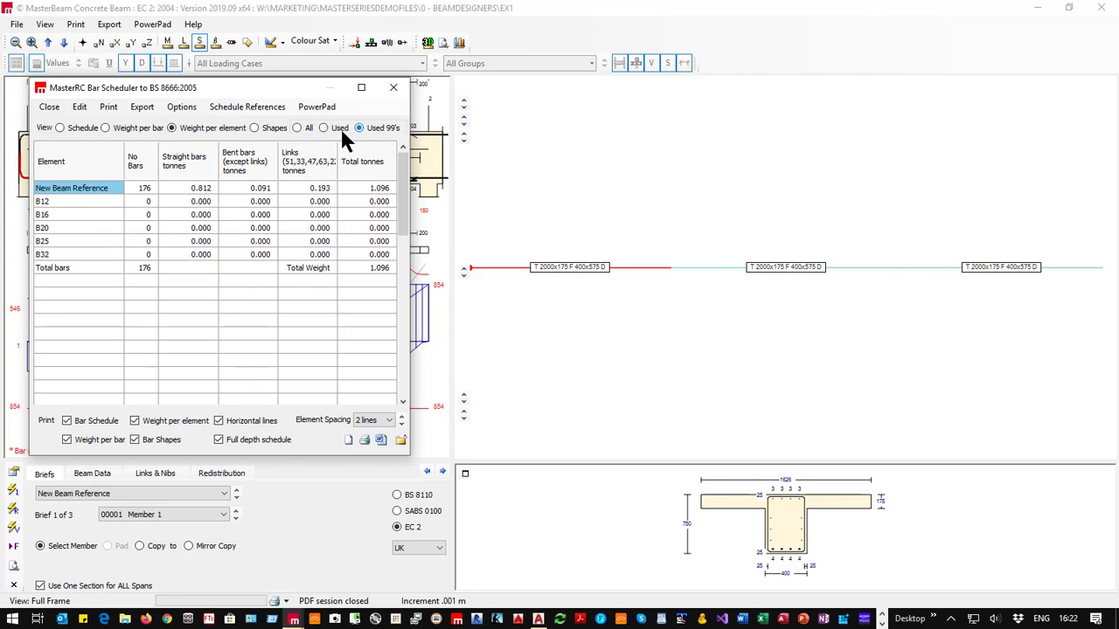
click(255, 128)
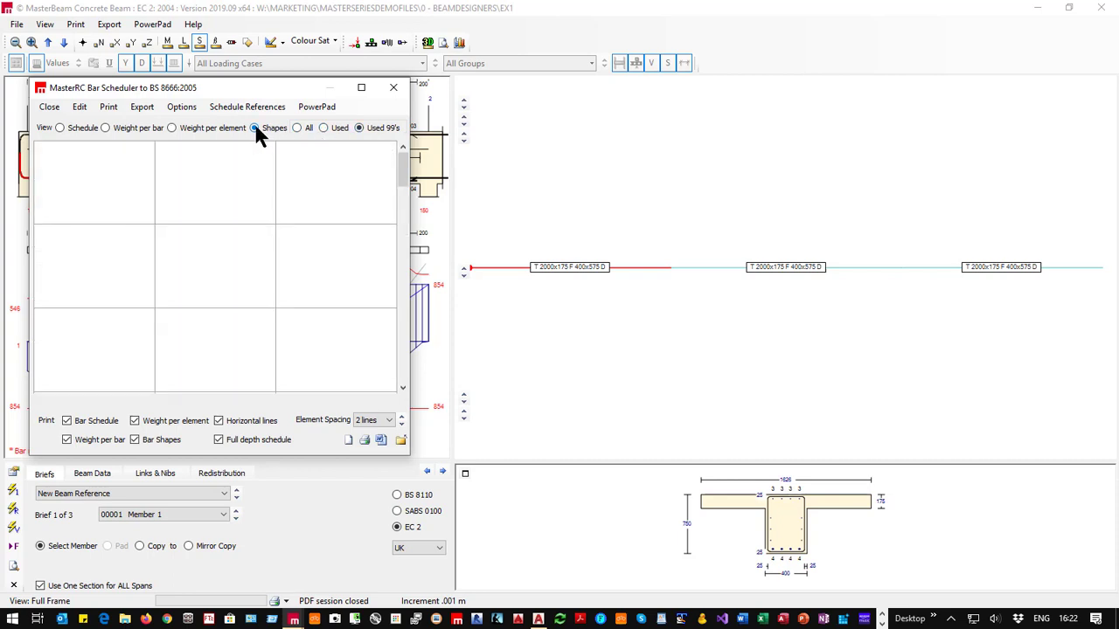
click(308, 128)
click(328, 128)
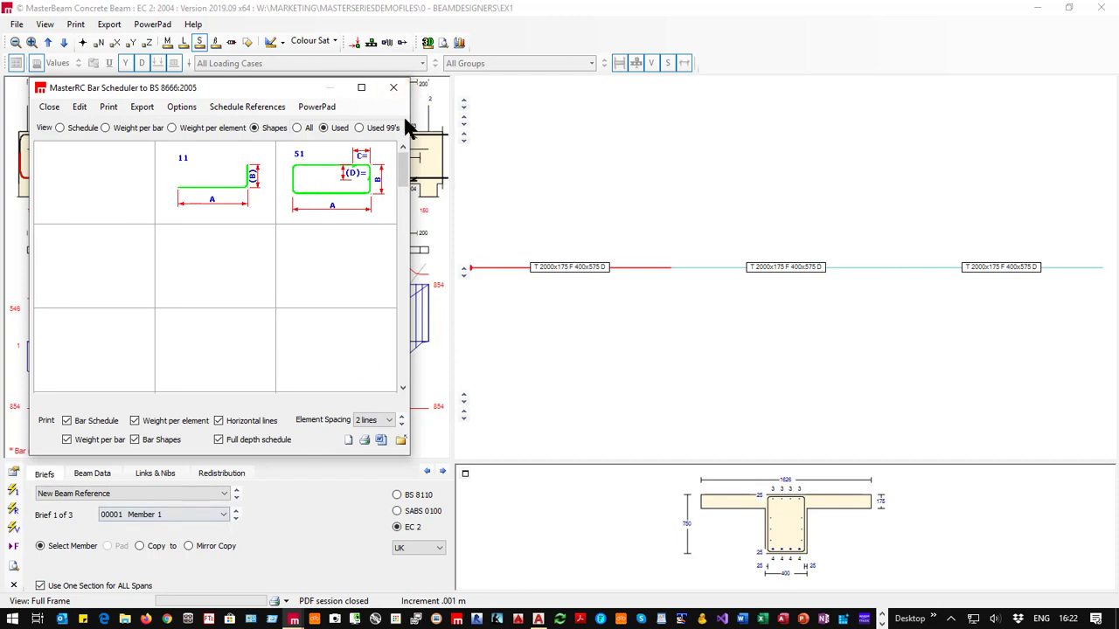
click(394, 90)
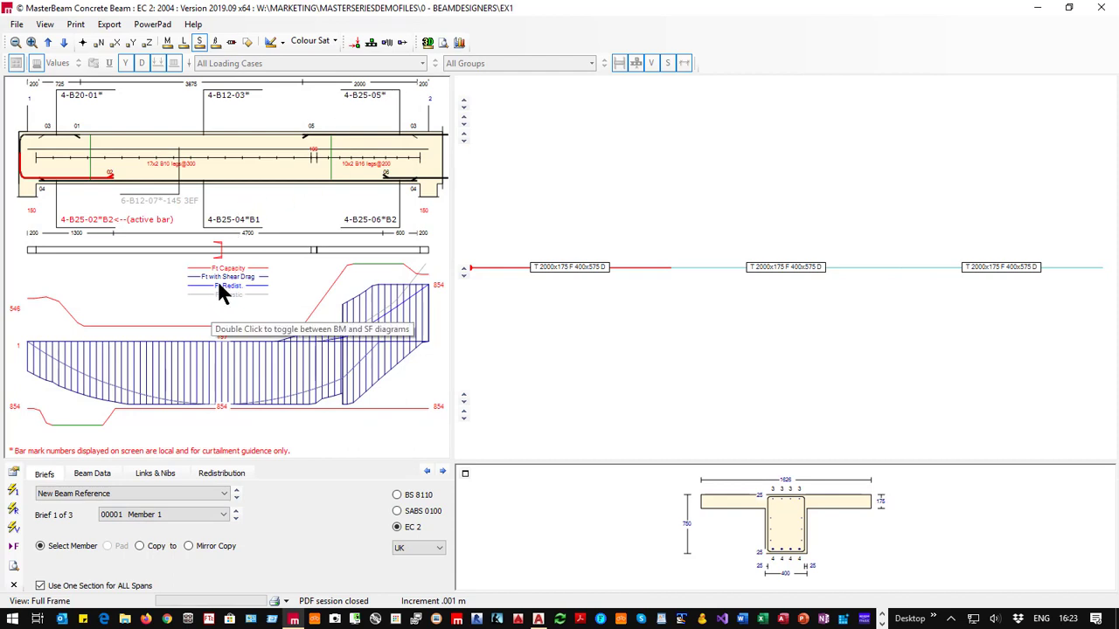
Close the beam detailing window and exit Concrete Design, saving the concrete data file.
click(1109, 12)
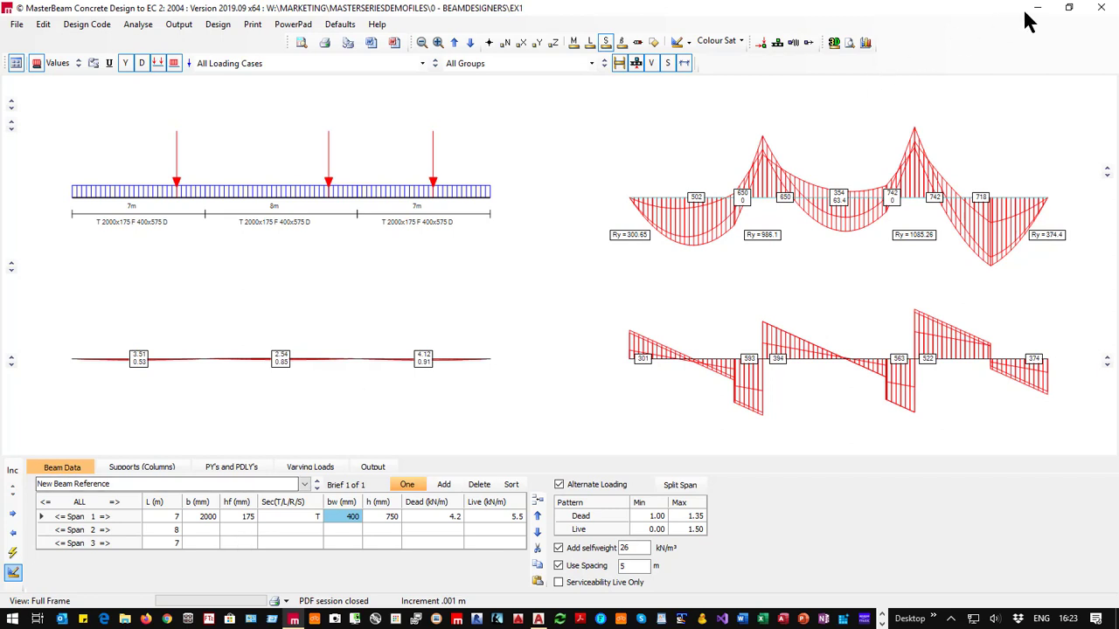
click(1101, 7)
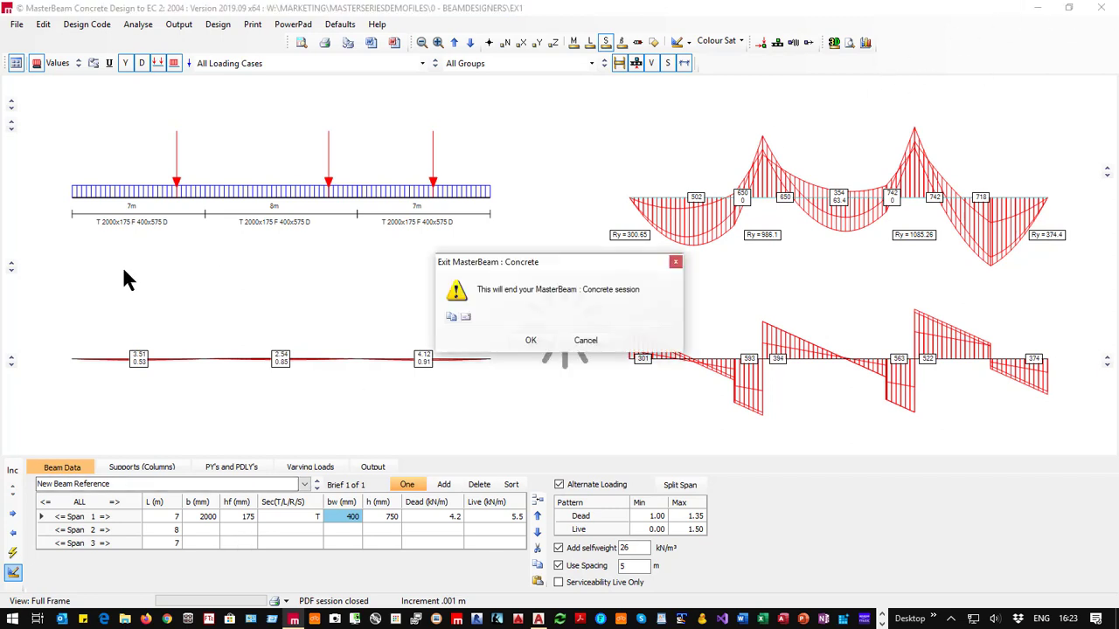
click(506, 339)
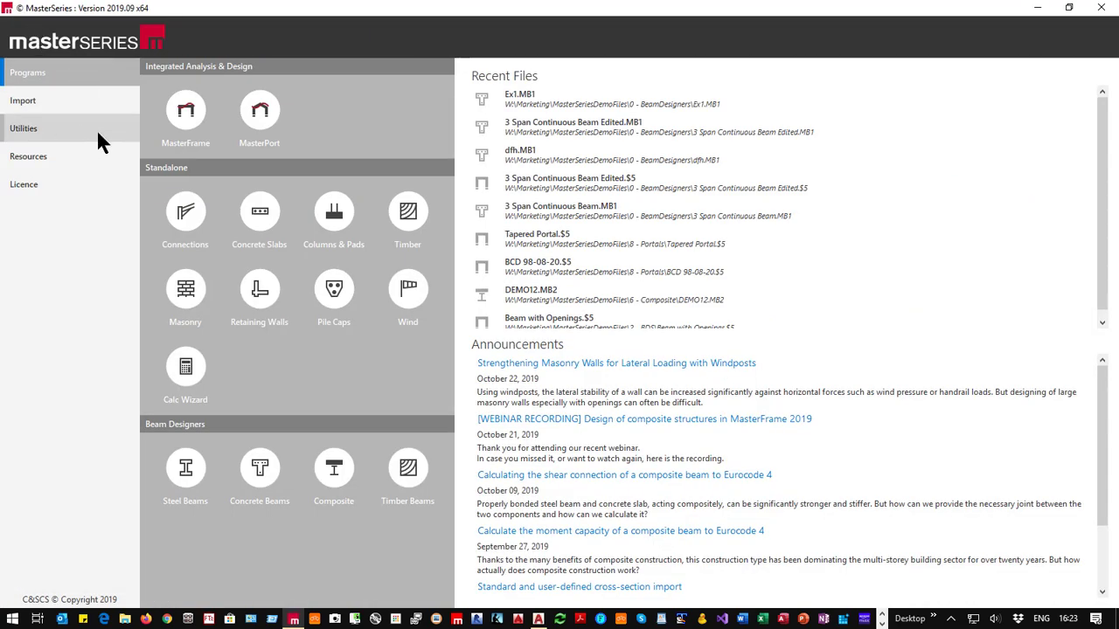
Launch MasterFrame and open '3 Span Continuous Beam Edited.$5'.
click(186, 114)
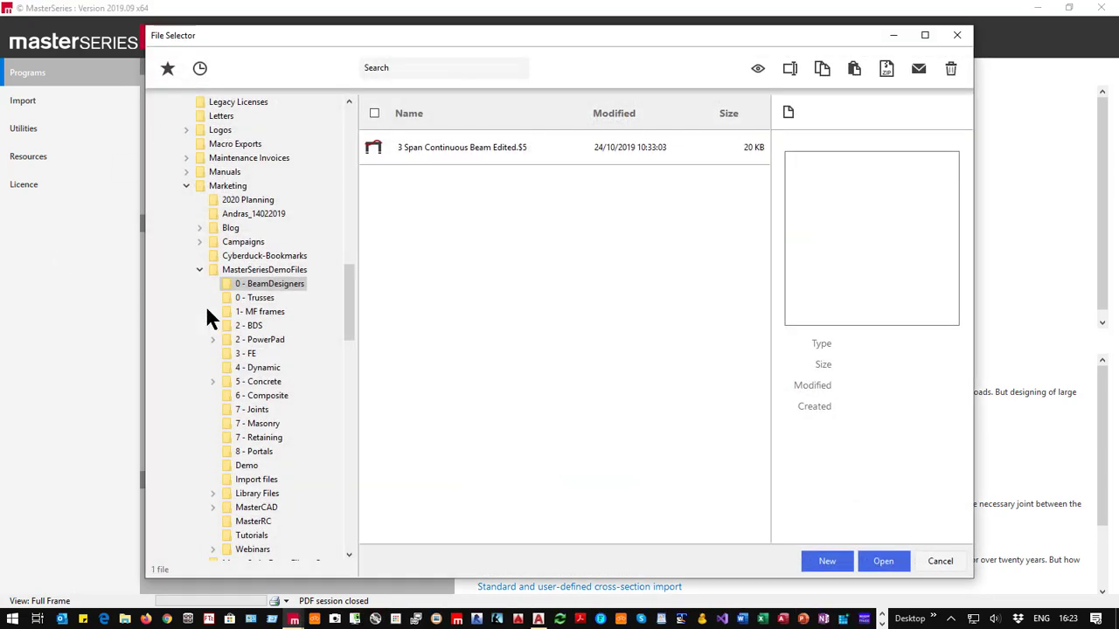
click(423, 147)
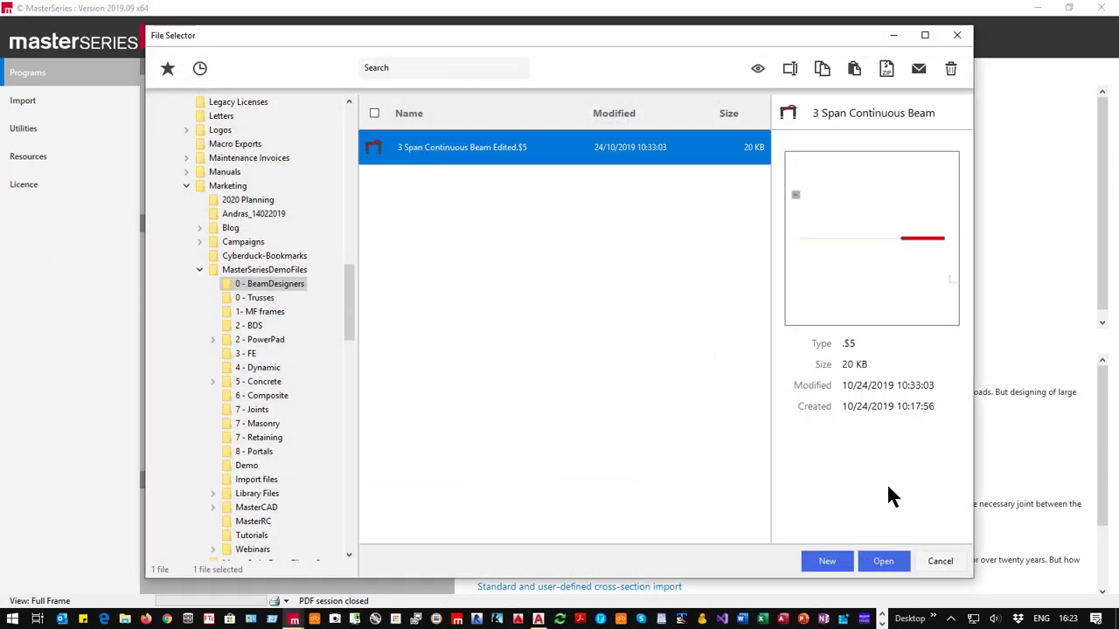
click(885, 564)
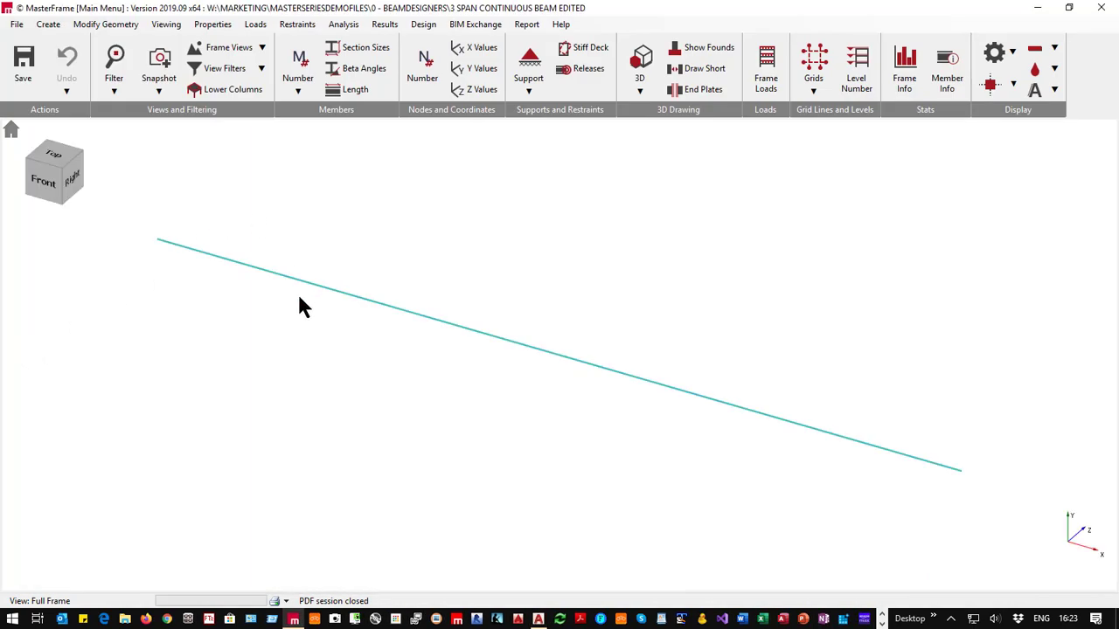
View the beam from the front with nodes shown and start Concrete Beam Column Pad Design.
click(42, 185)
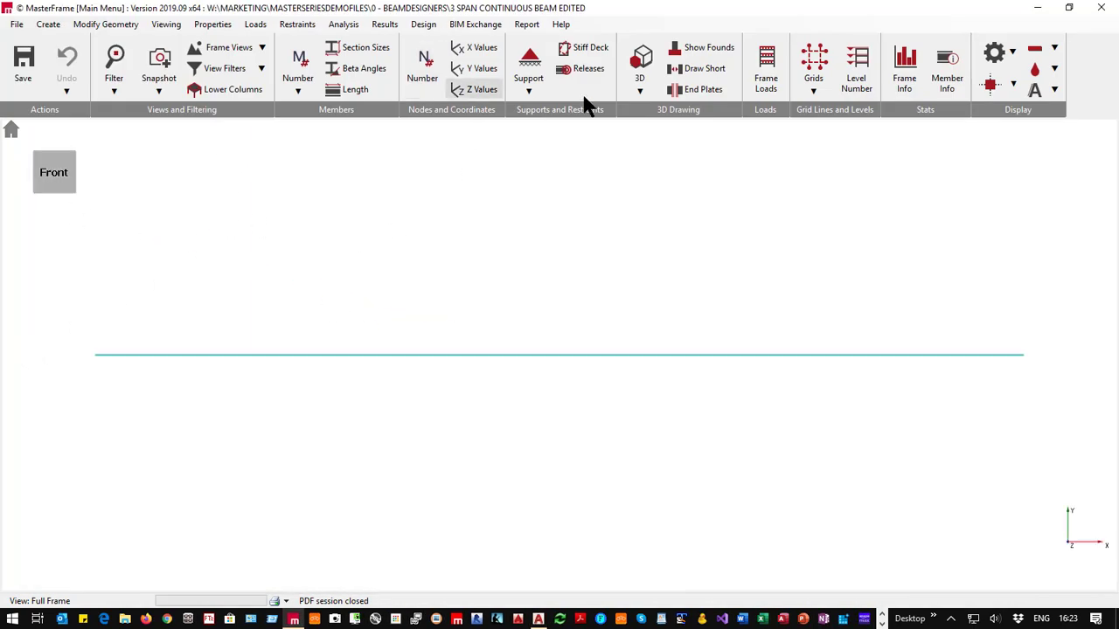
click(992, 87)
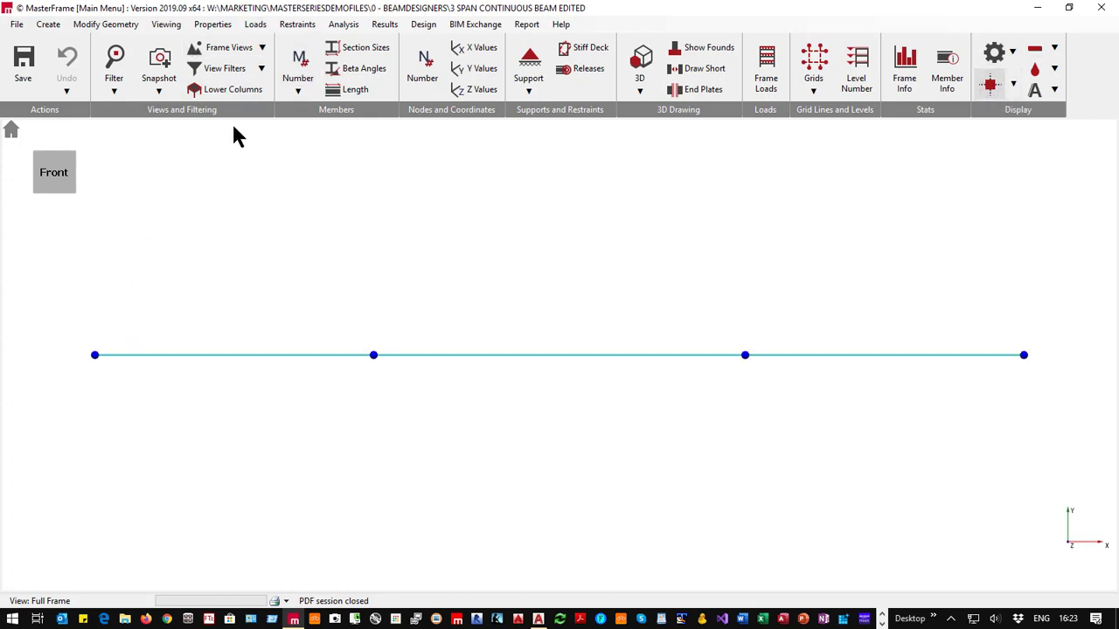
click(423, 25)
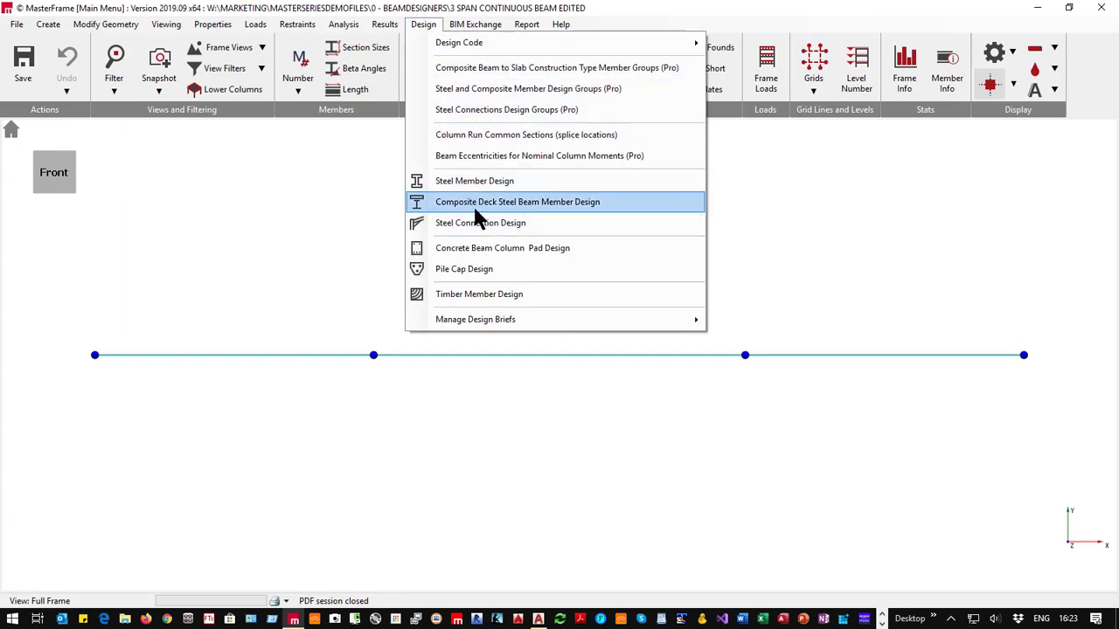
click(479, 249)
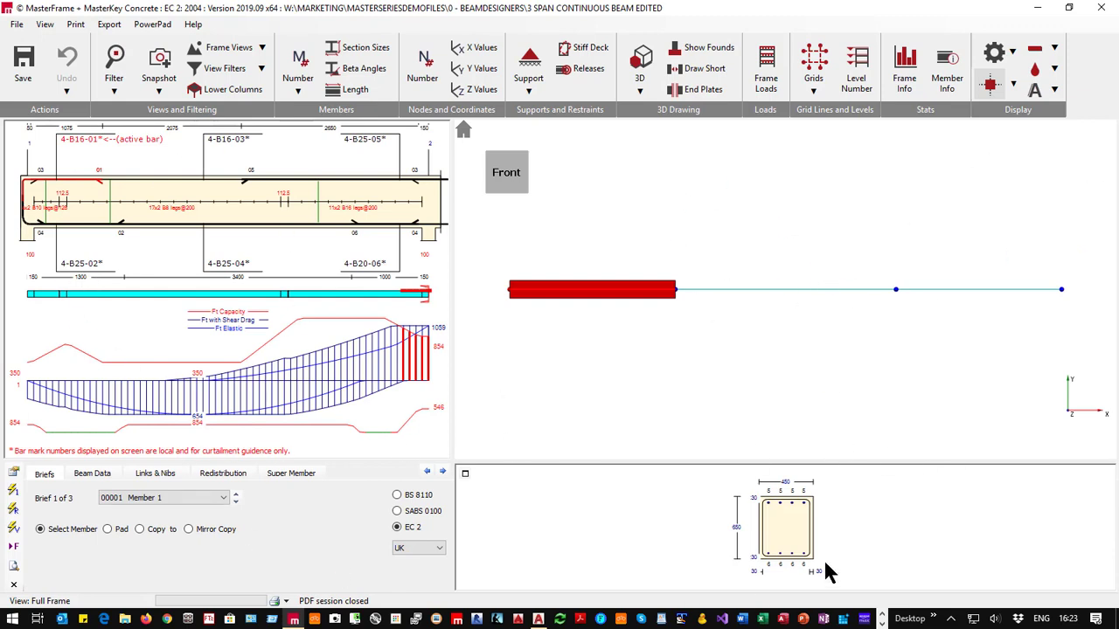
Review the concrete designs of members 2, 3 and 1, then close the design module.
click(792, 289)
click(988, 291)
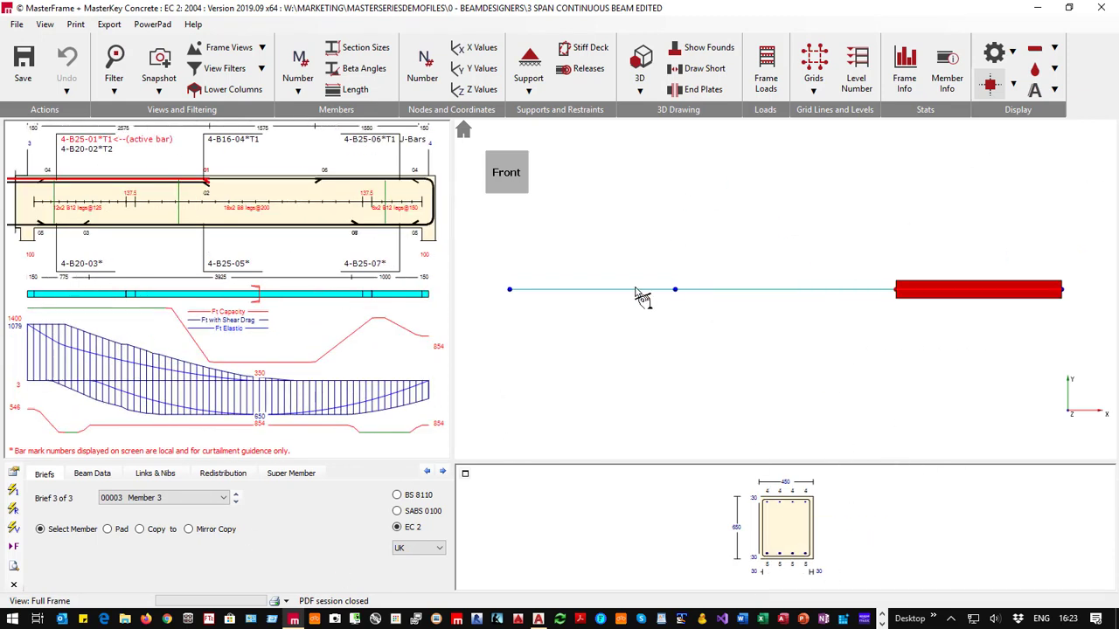
click(520, 284)
click(1100, 10)
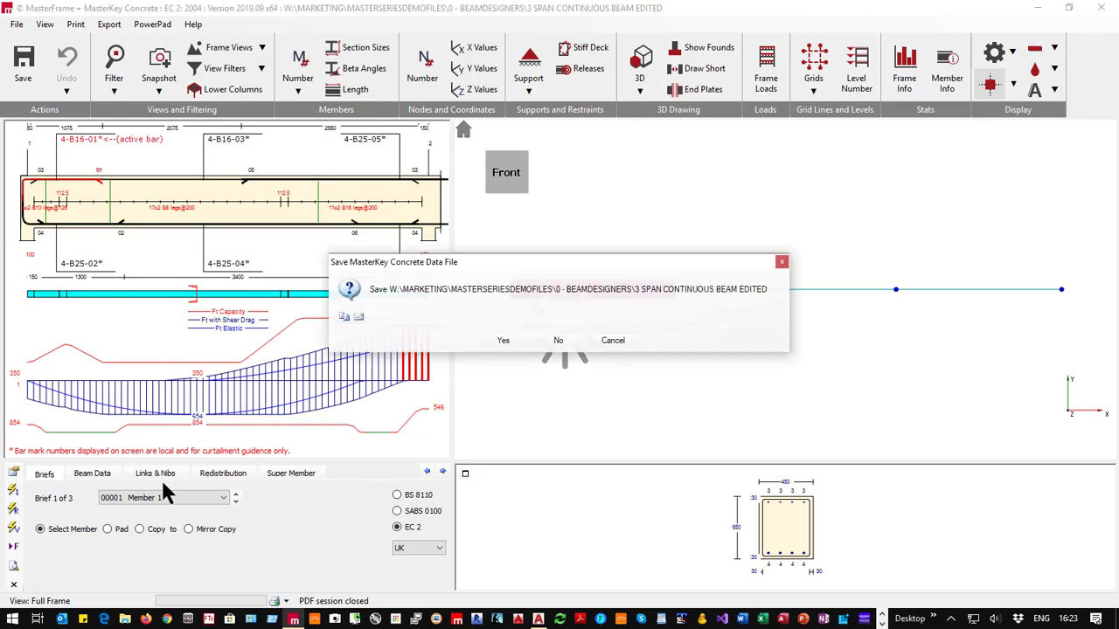